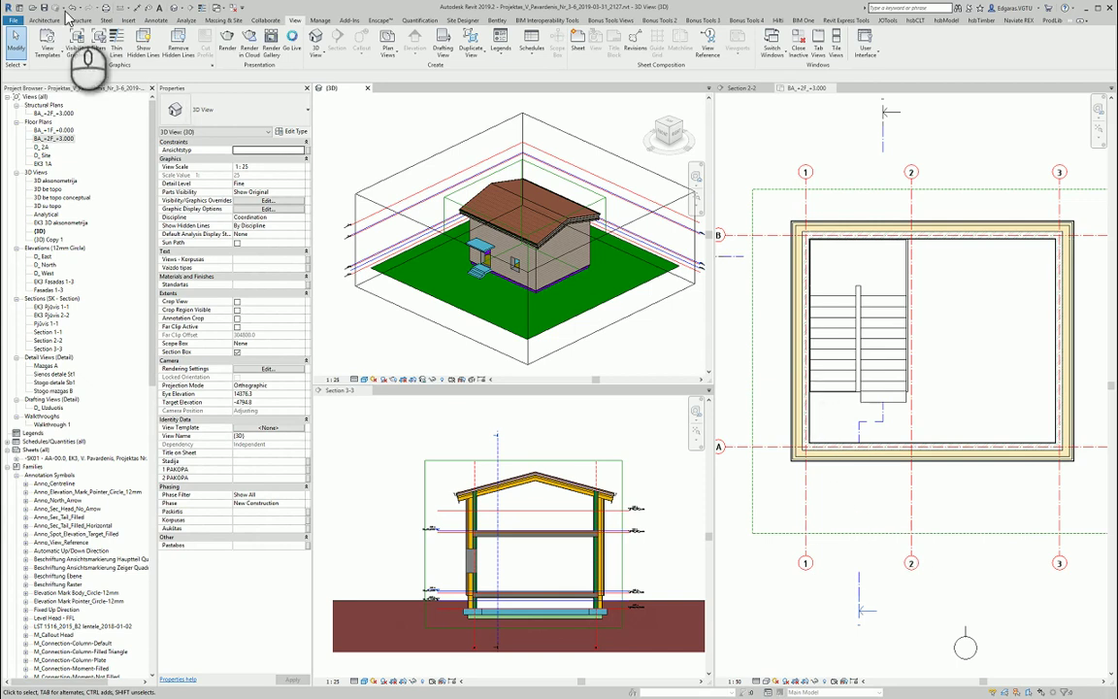
pyautogui.click(45, 19)
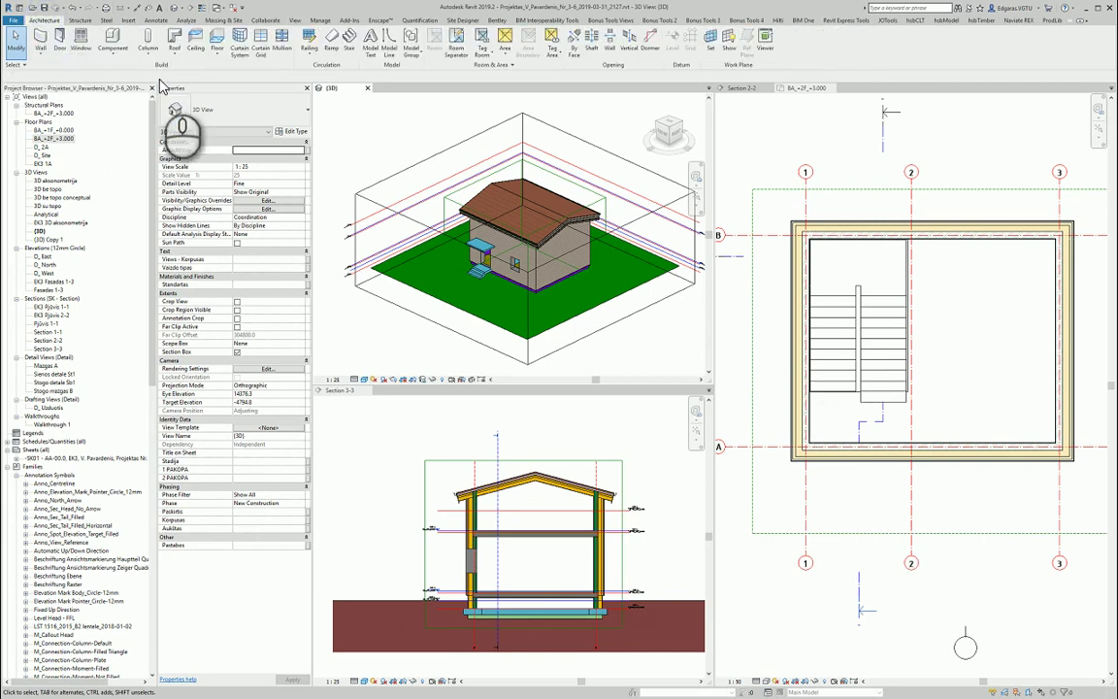
pyautogui.click(219, 54)
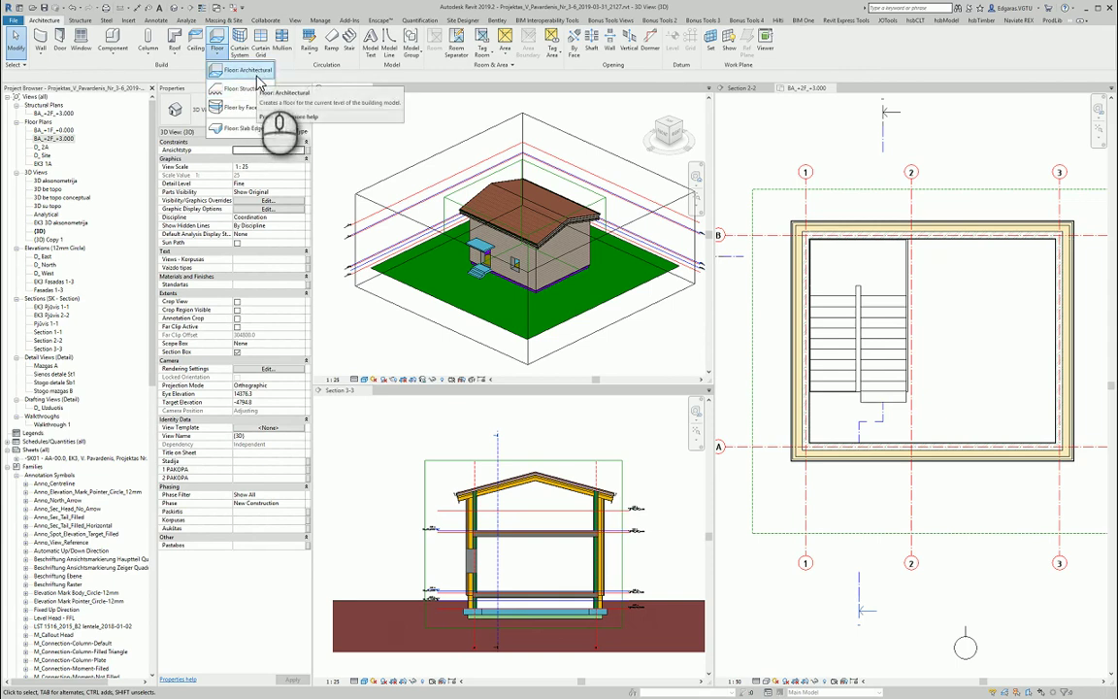
pyautogui.click(378, 77)
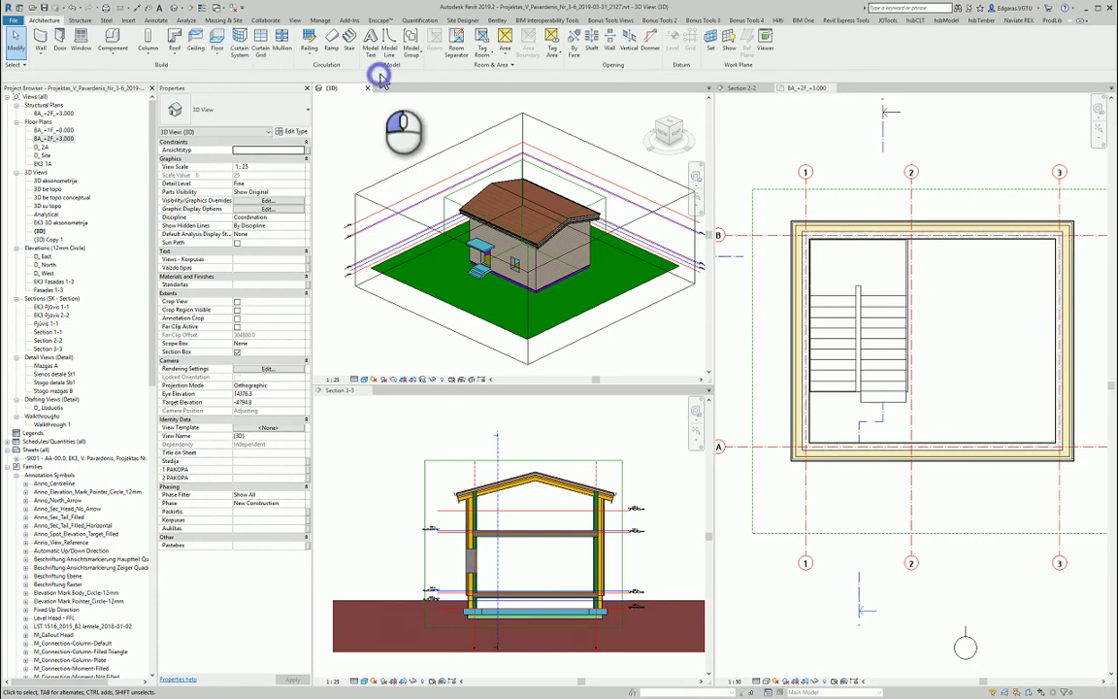
pyautogui.click(295, 21)
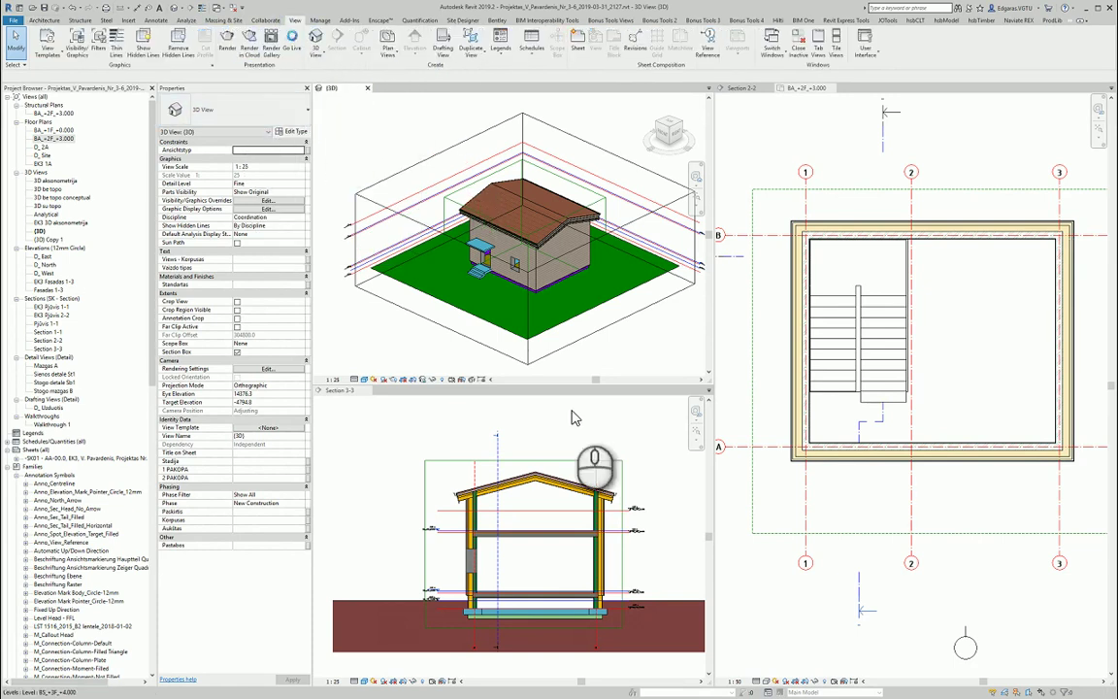
# Select the BA_+2F_+3.000 level in Section 3-3 and examine its level heads and position relative to the intermediate floor's layers.
pyautogui.scroll(8, 624, 490)
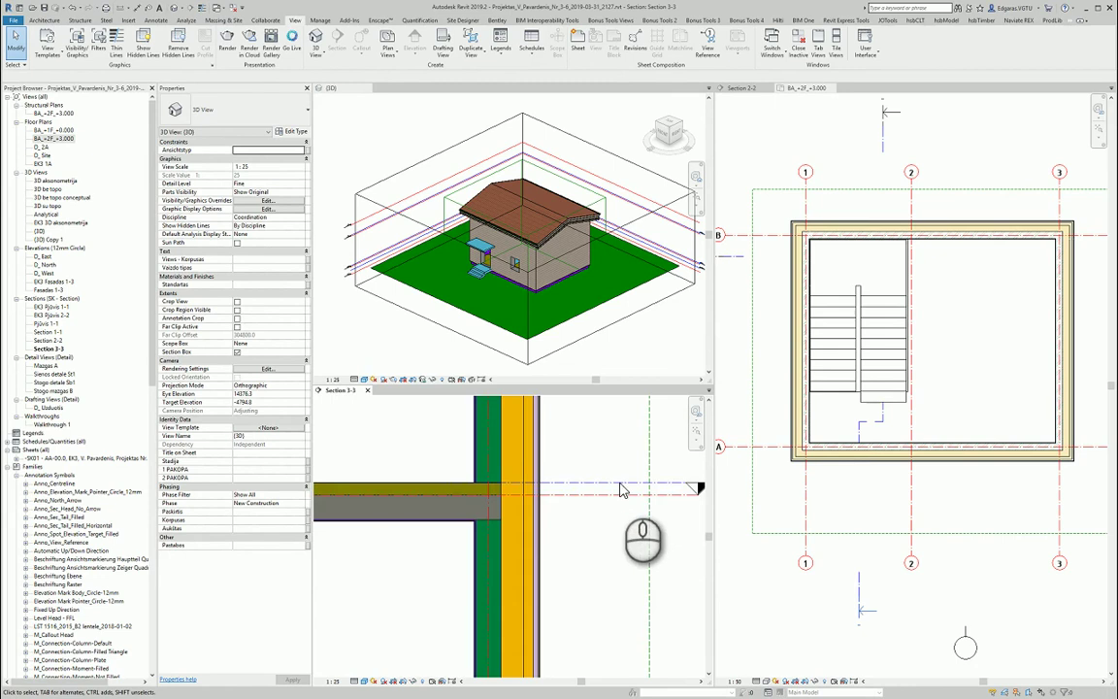
pyautogui.moveTo(624, 490); pyautogui.dragTo(516, 491, button='middle')
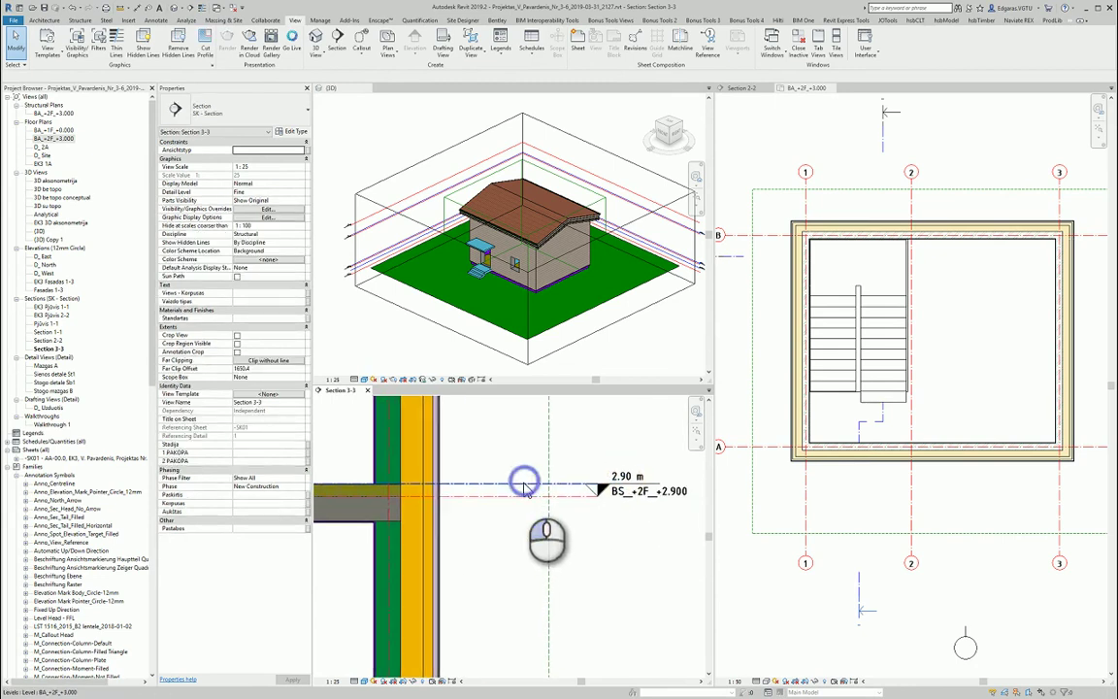
pyautogui.click(523, 490)
pyautogui.scroll(3, 582, 494)
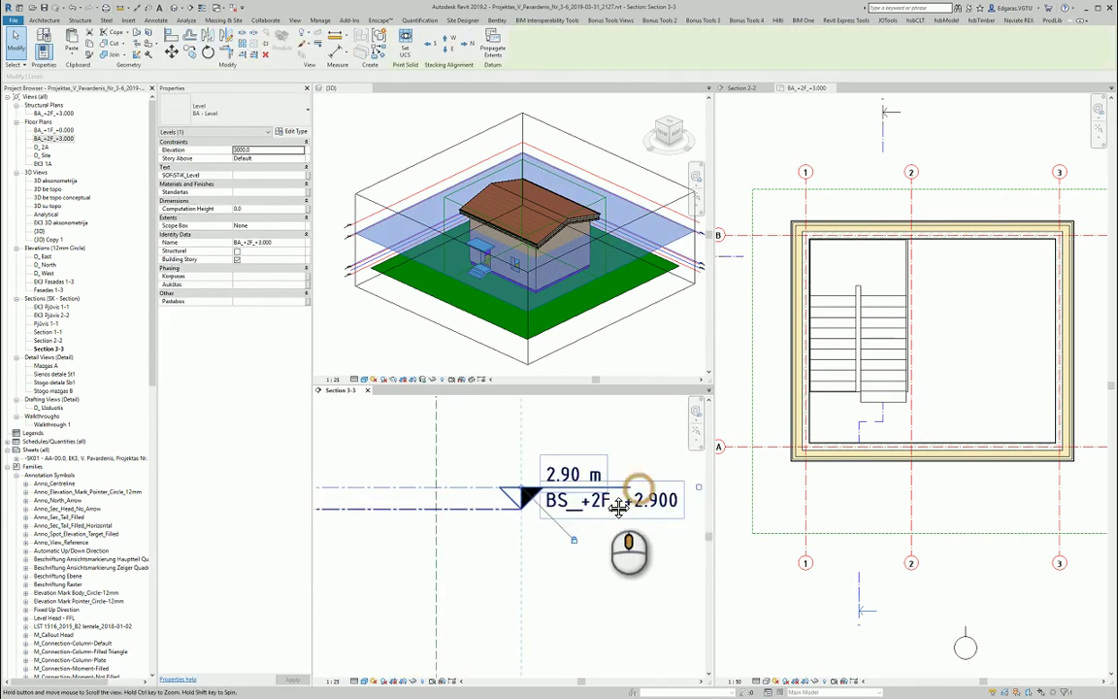
pyautogui.scroll(-4, 582, 490)
pyautogui.moveTo(475, 526); pyautogui.dragTo(698, 526, button='middle')
pyautogui.moveTo(447, 547); pyautogui.dragTo(764, 534, button='middle')
pyautogui.moveTo(382, 550); pyautogui.dragTo(570, 558, button='middle')
pyautogui.scroll(3, 498, 477)
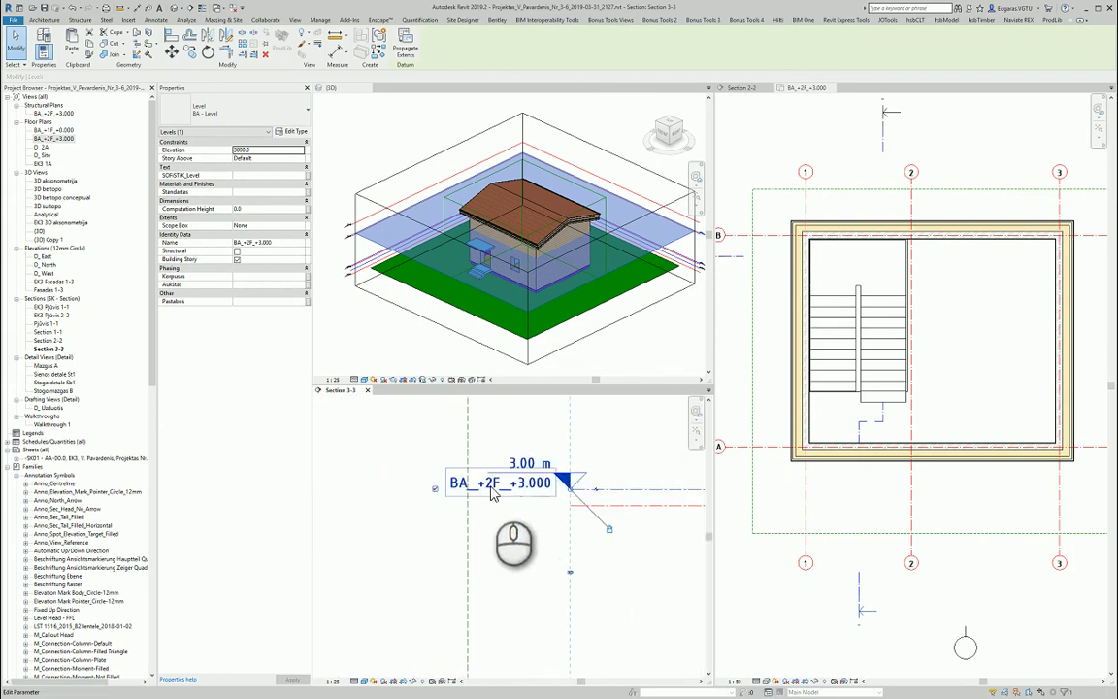
pyautogui.moveTo(493, 492); pyautogui.dragTo(430, 502, button='middle')
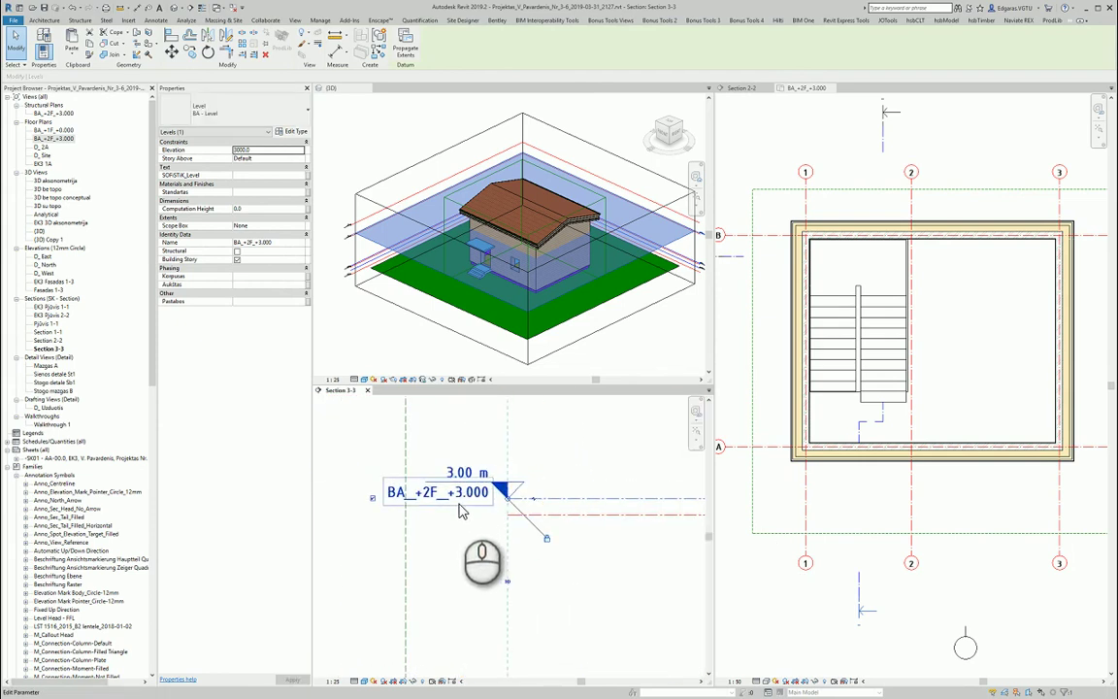
pyautogui.scroll(-2, 461, 508)
pyautogui.moveTo(511, 497); pyautogui.dragTo(405, 513, button='middle')
pyautogui.moveTo(554, 521); pyautogui.dragTo(344, 521, button='middle')
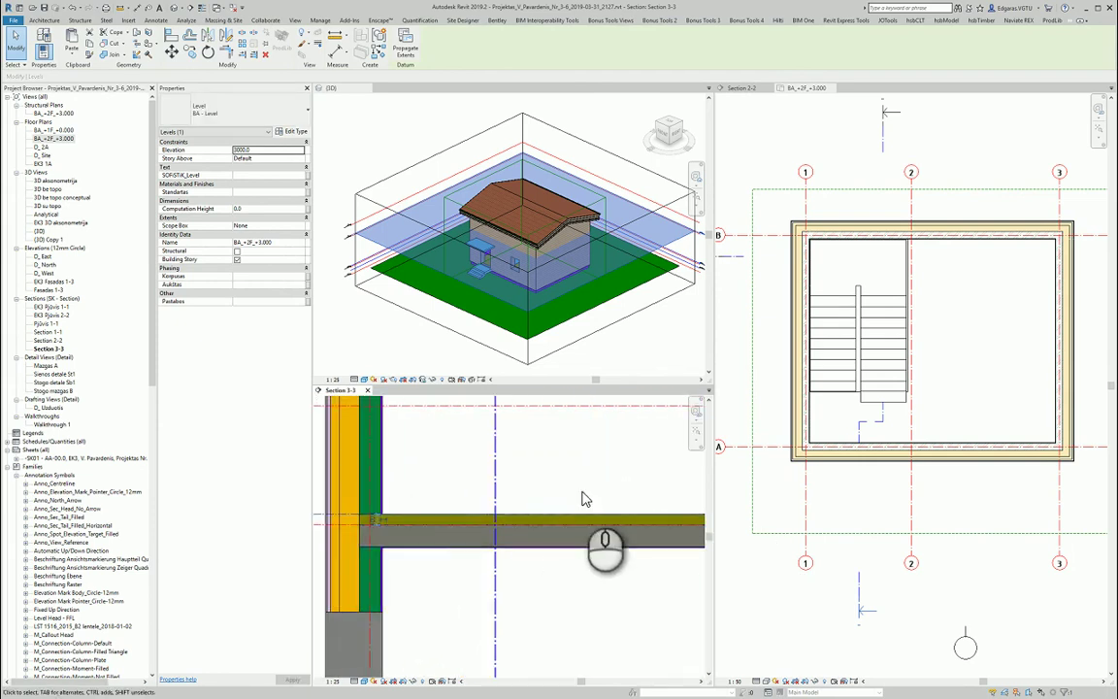
pyautogui.scroll(-1, 572, 514)
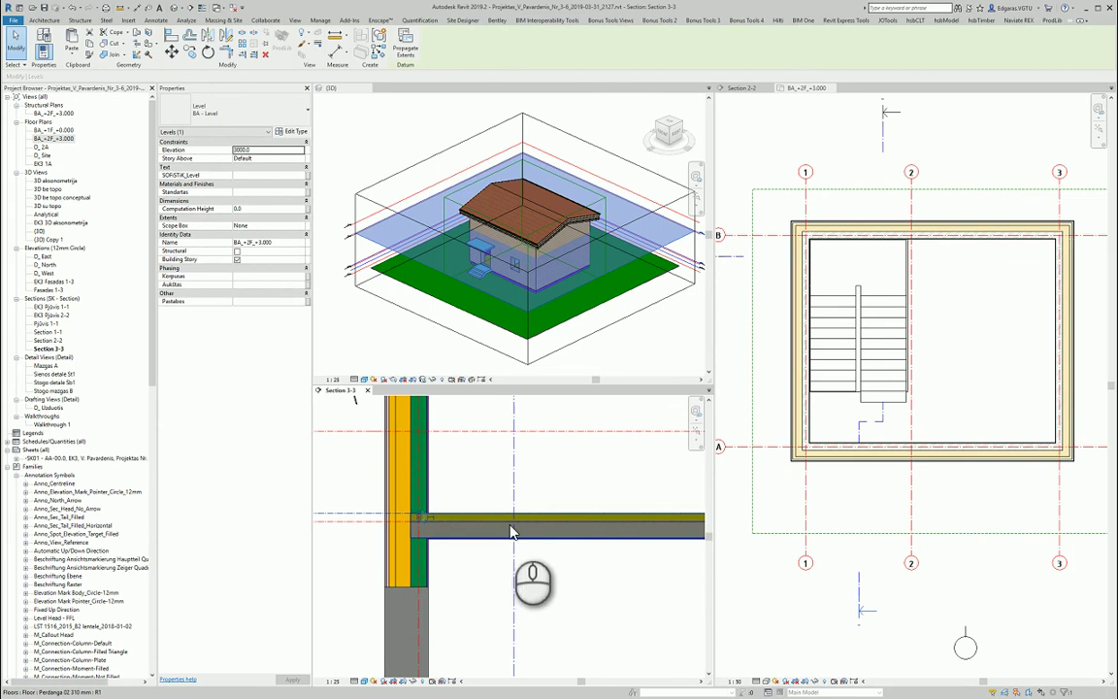
# In the BA_+2F_+3.000 floor plan, start an architectural floor and create its boundary from the whole chain of exterior walls.
pyautogui.click(955, 472)
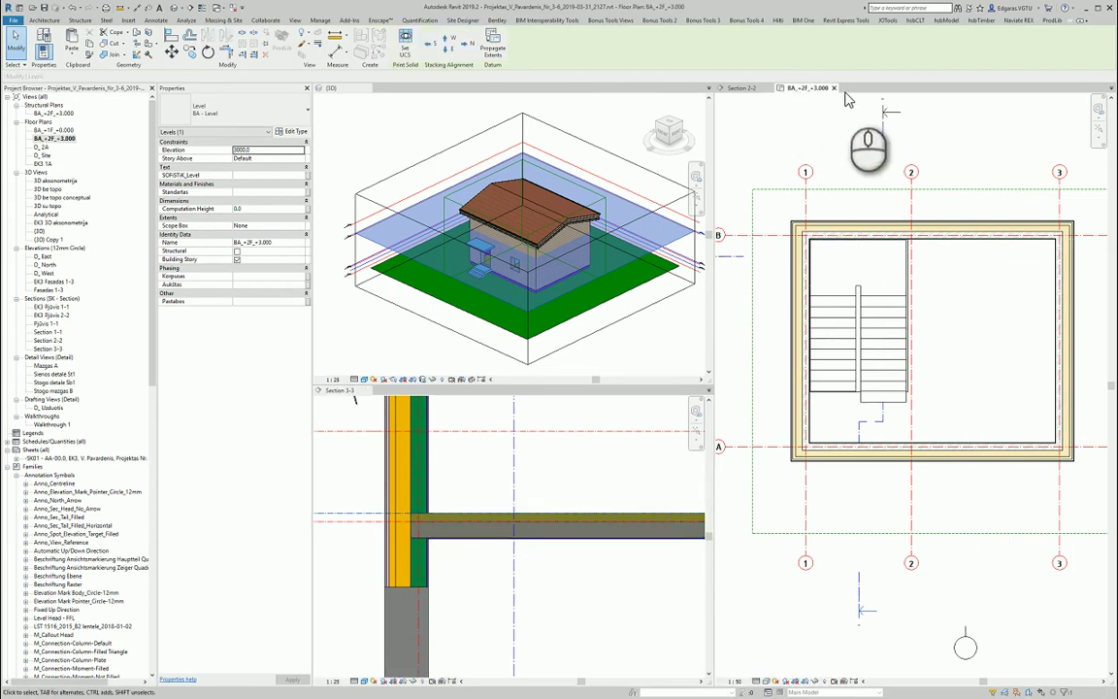
pyautogui.moveTo(967, 326); pyautogui.dragTo(950, 359, button='middle')
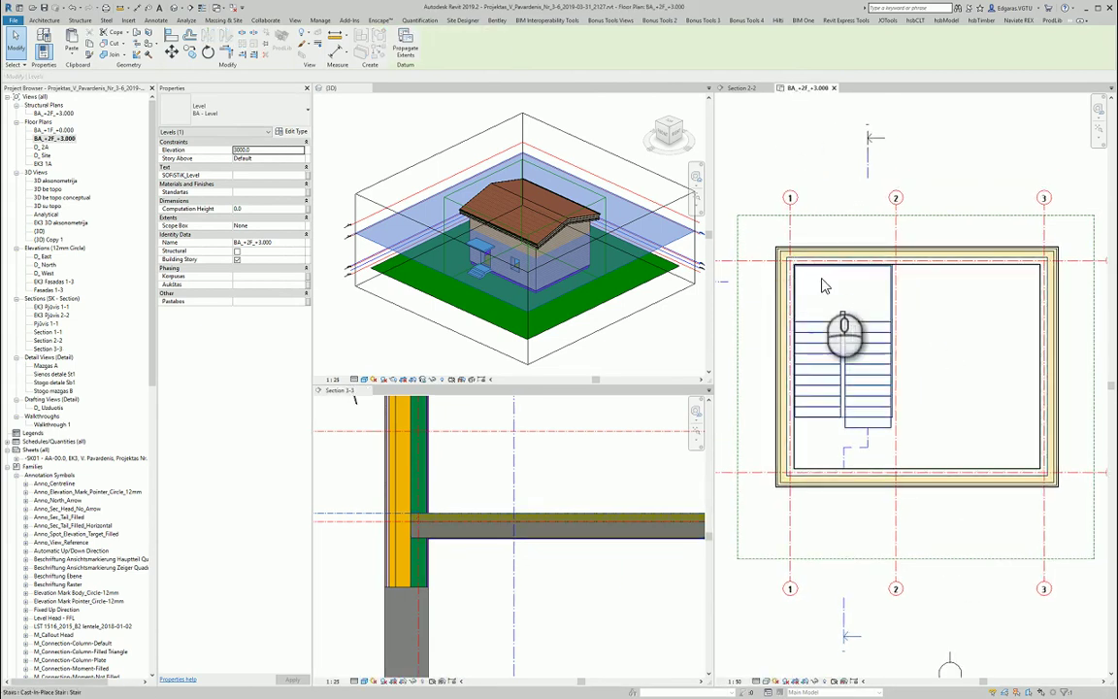
pyautogui.click(40, 122)
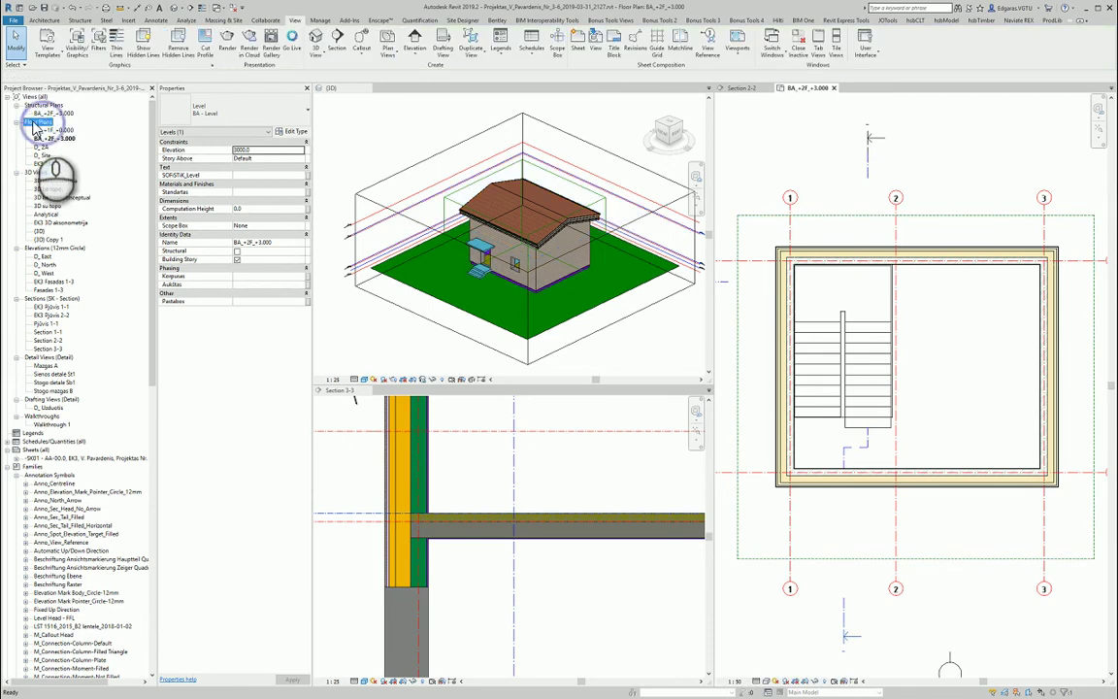
pyautogui.click(853, 206)
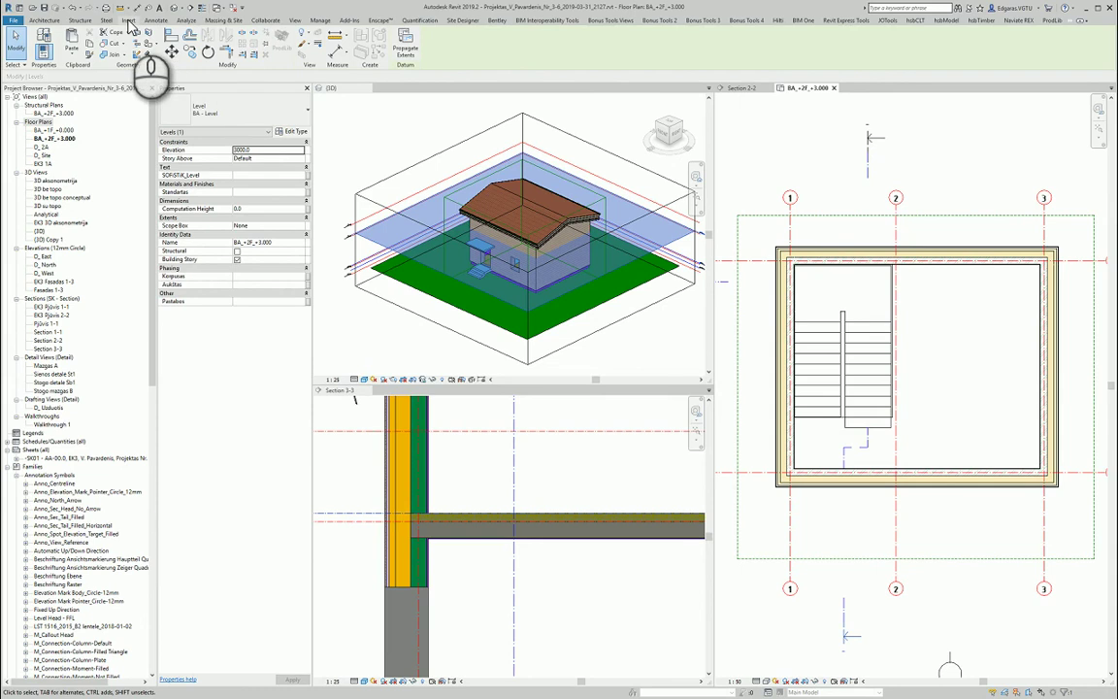
pyautogui.click(44, 20)
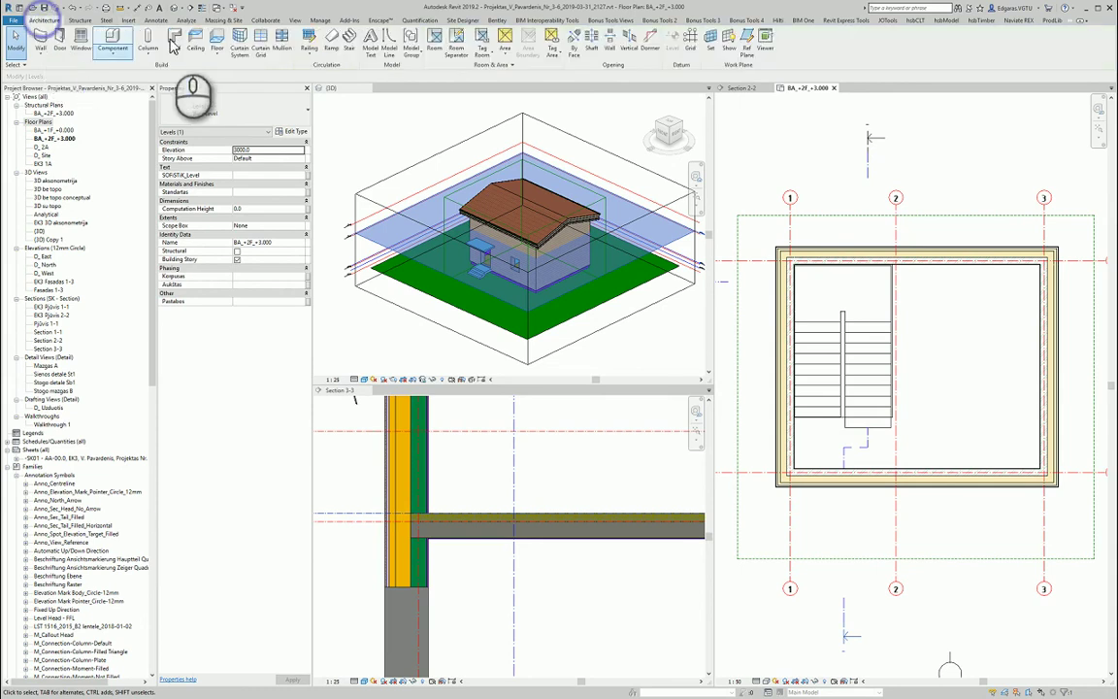
pyautogui.click(218, 55)
pyautogui.click(248, 72)
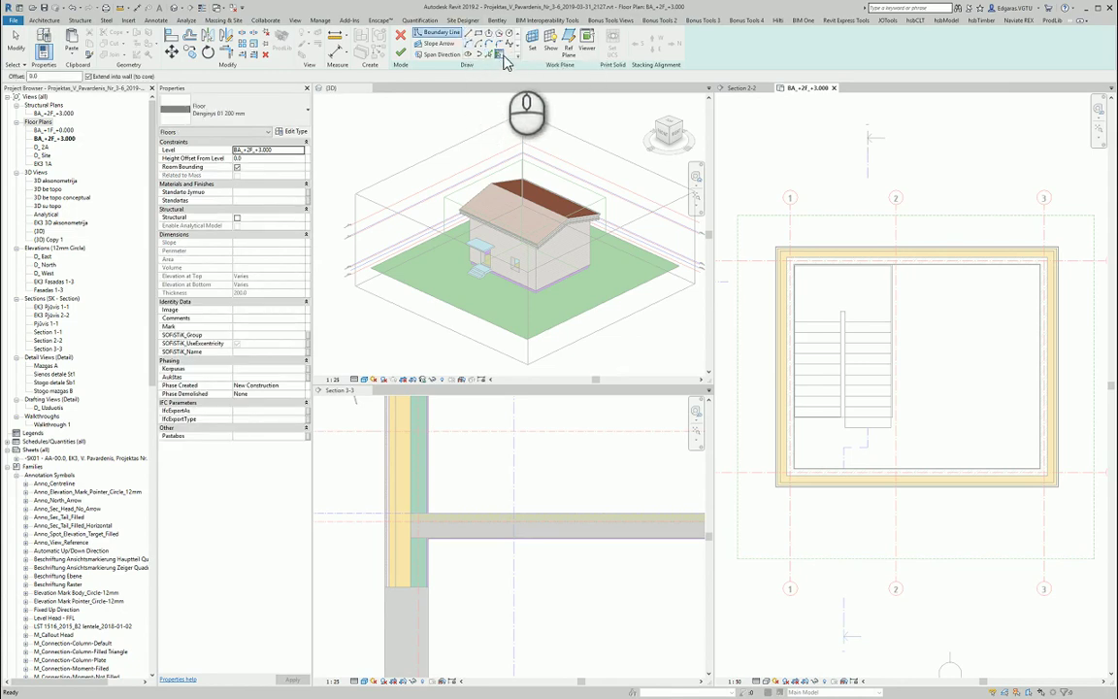
pyautogui.click(500, 56)
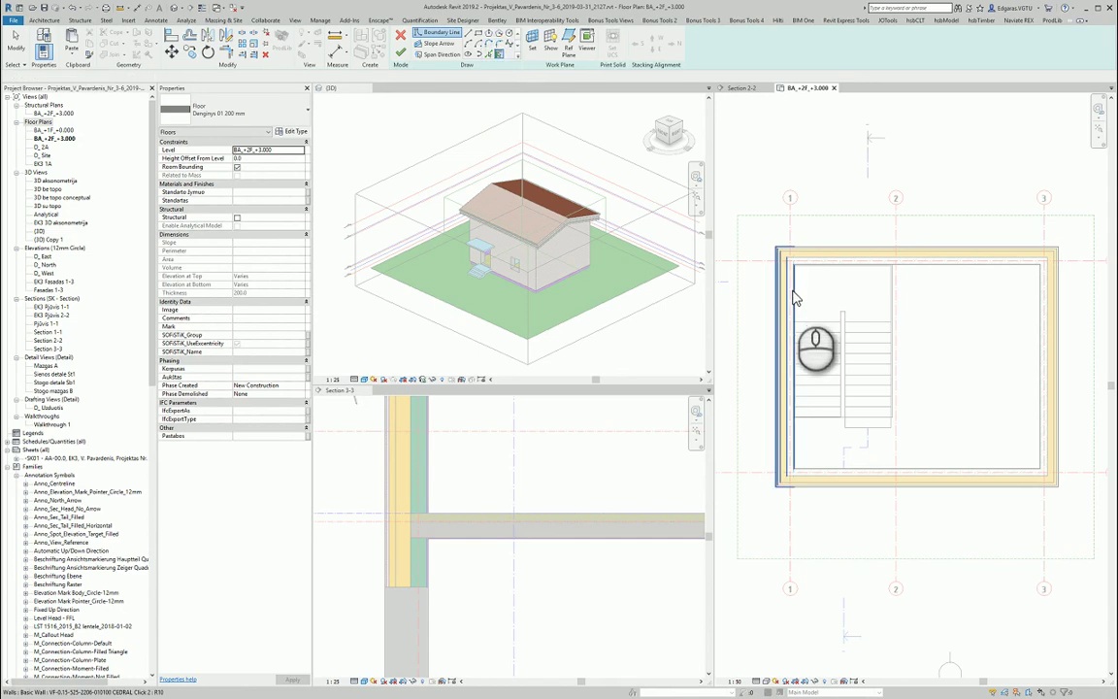
pyautogui.press('Tab')
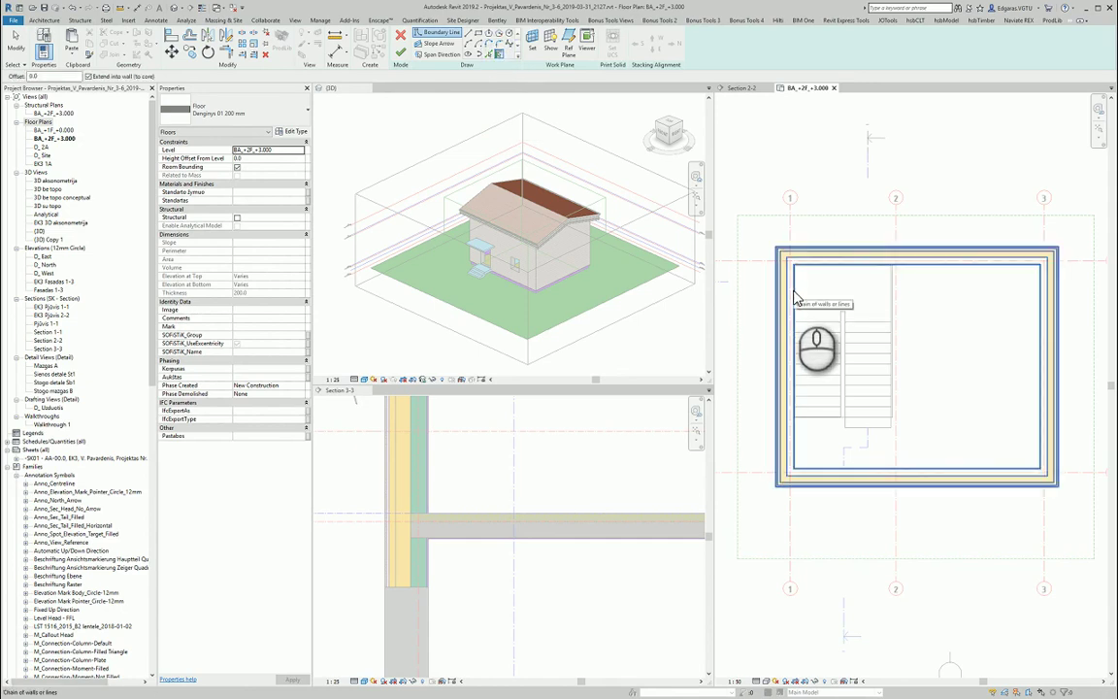
pyautogui.click(797, 296)
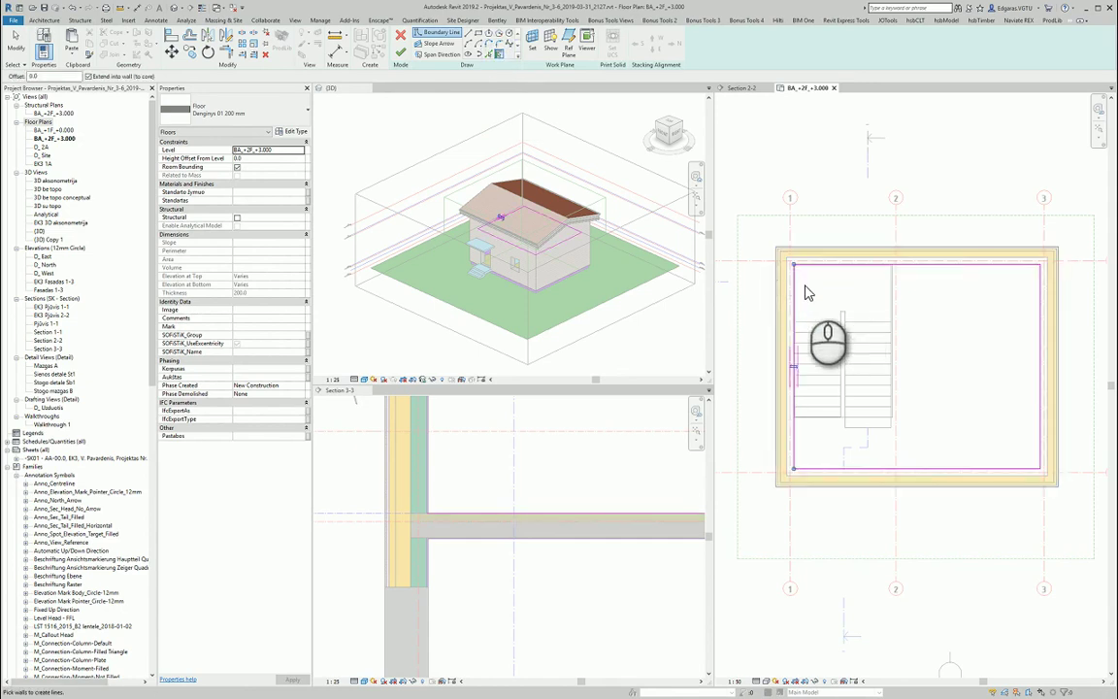
# Flip the picked floor boundary from the walls' interior face to the outer side of their load-bearing core.
pyautogui.click(793, 367)
pyautogui.scroll(5, 790, 233)
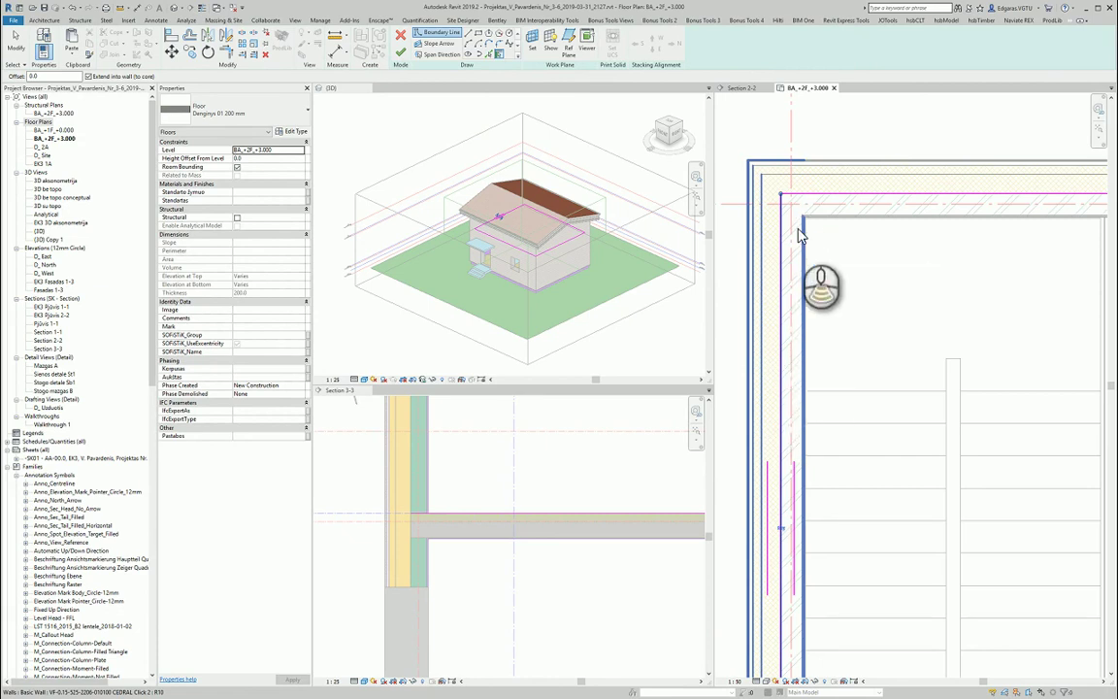
pyautogui.scroll(-4, 794, 244)
pyautogui.moveTo(895, 278); pyautogui.dragTo(854, 302, button='middle')
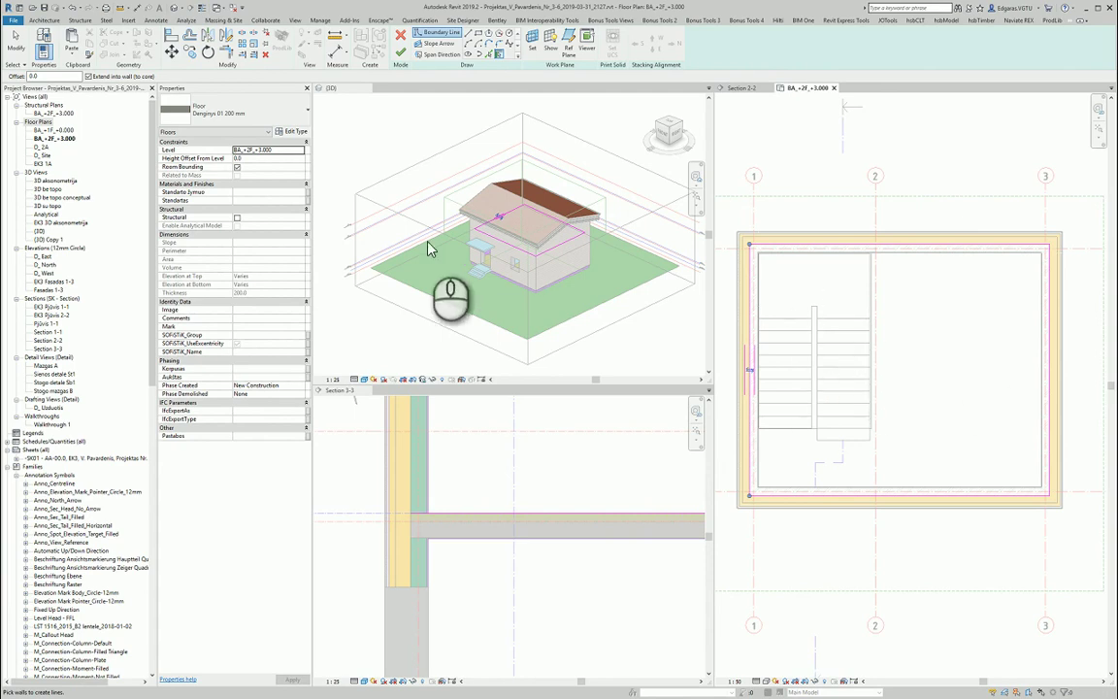
# Set the type of the floor being sketched to Perdanga 02 310 mm.
pyautogui.click(289, 117)
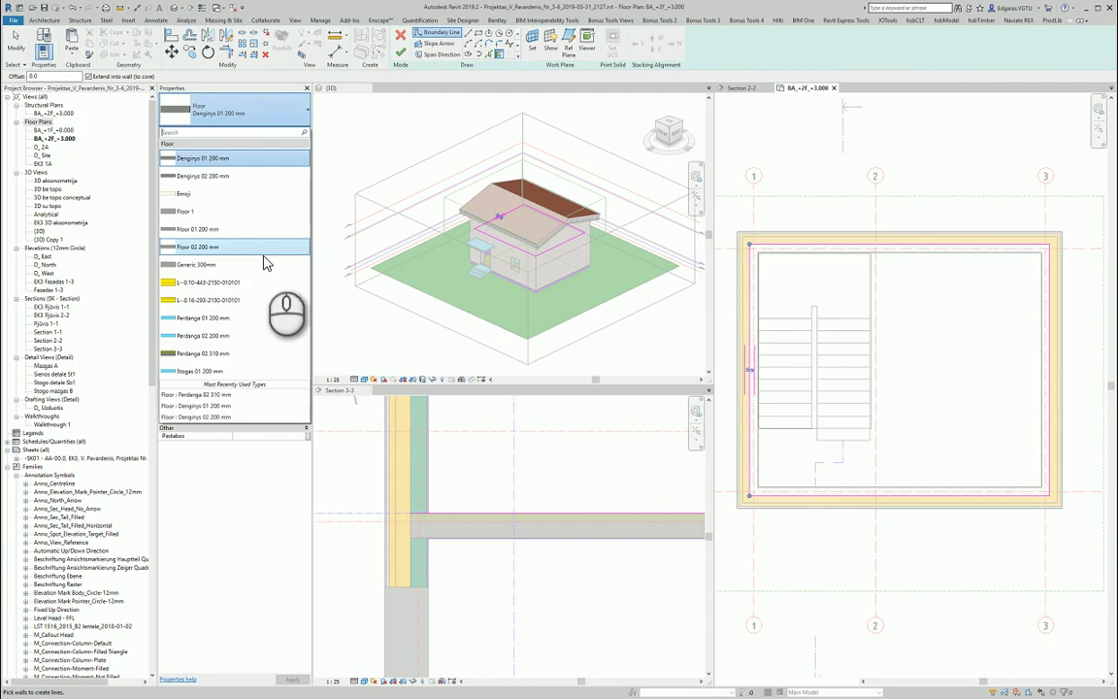
pyautogui.click(222, 353)
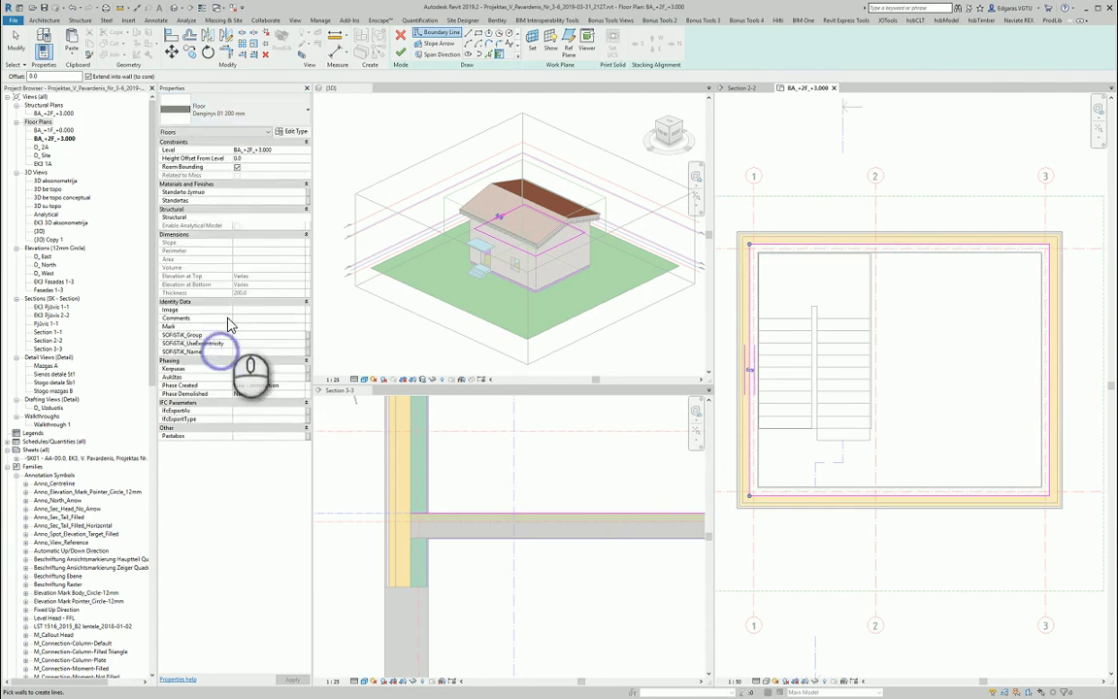
# Review the floor type's layer functions, materials and thicknesses in its assembly, plus its function and other type properties.
pyautogui.click(294, 132)
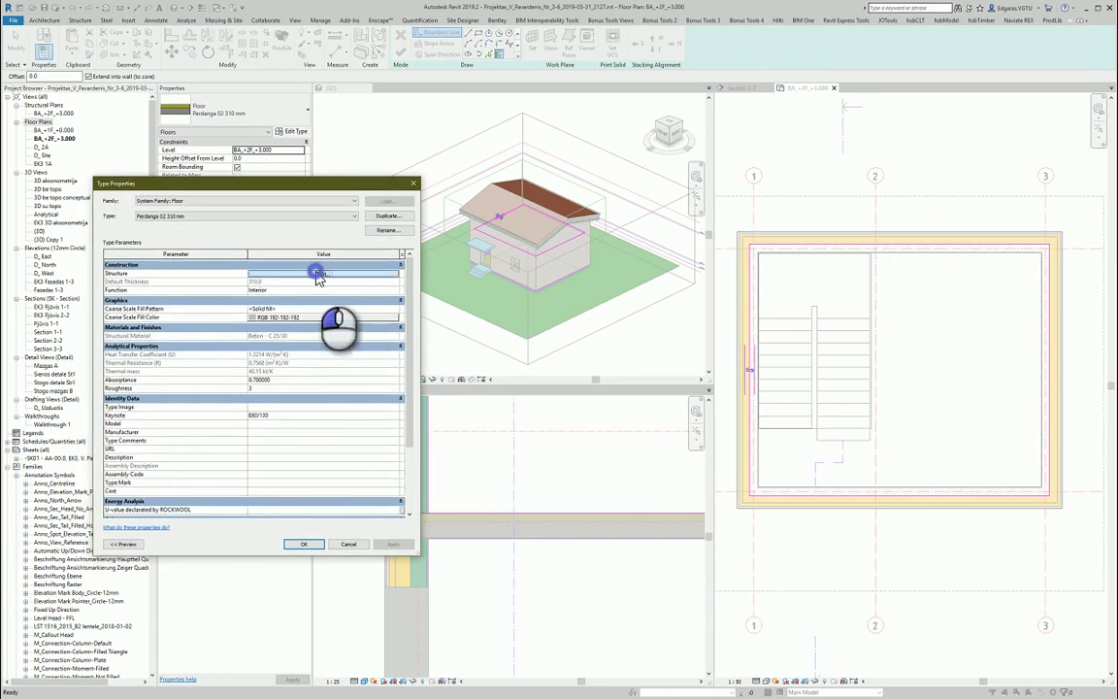
pyautogui.click(316, 275)
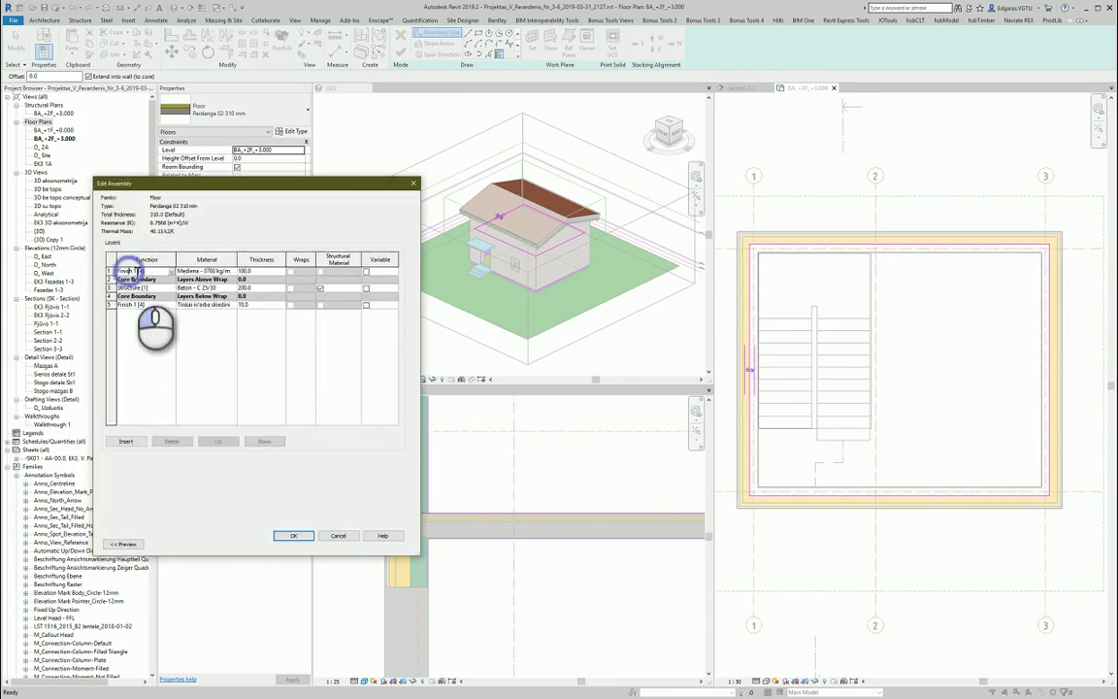
pyautogui.click(136, 271)
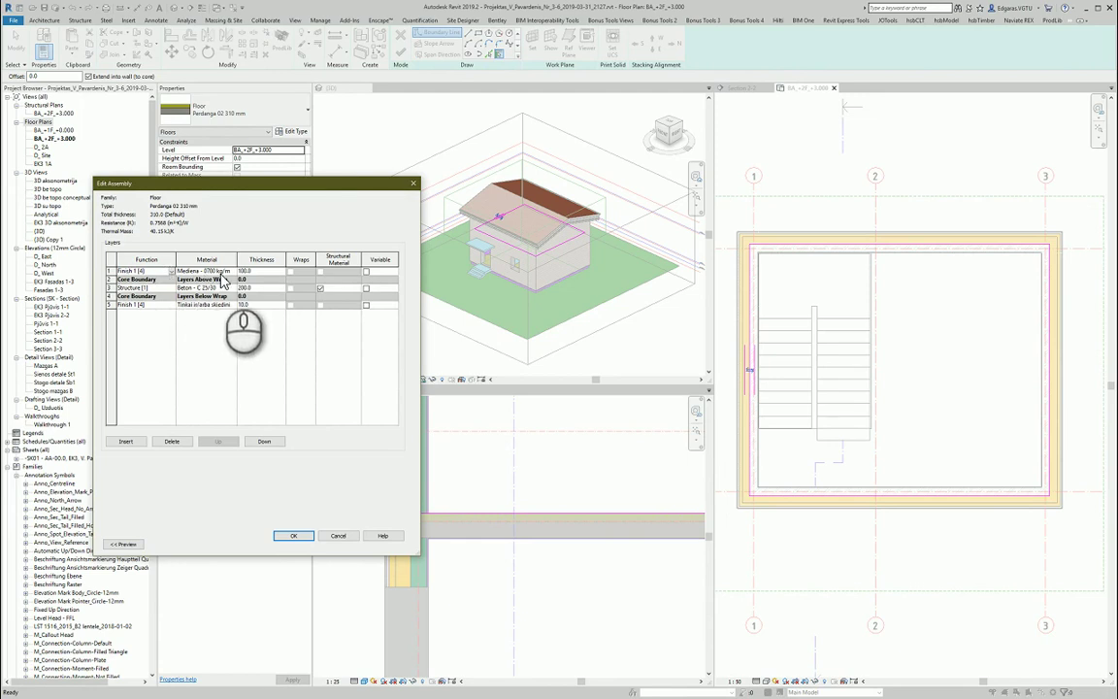
pyautogui.click(157, 288)
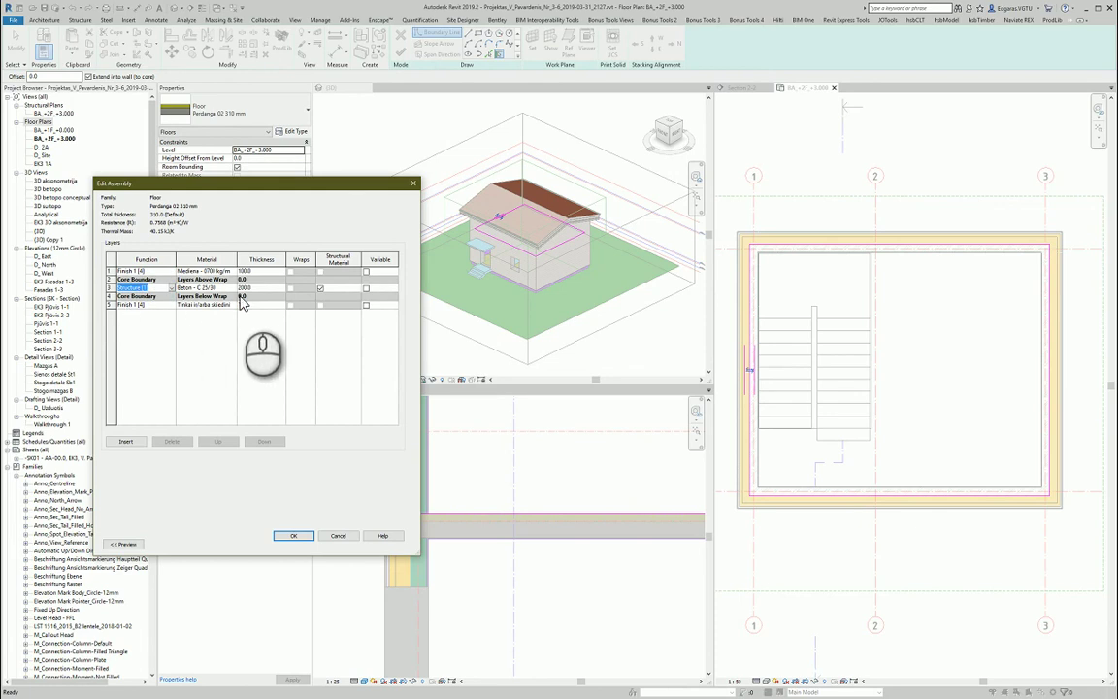
pyautogui.click(152, 304)
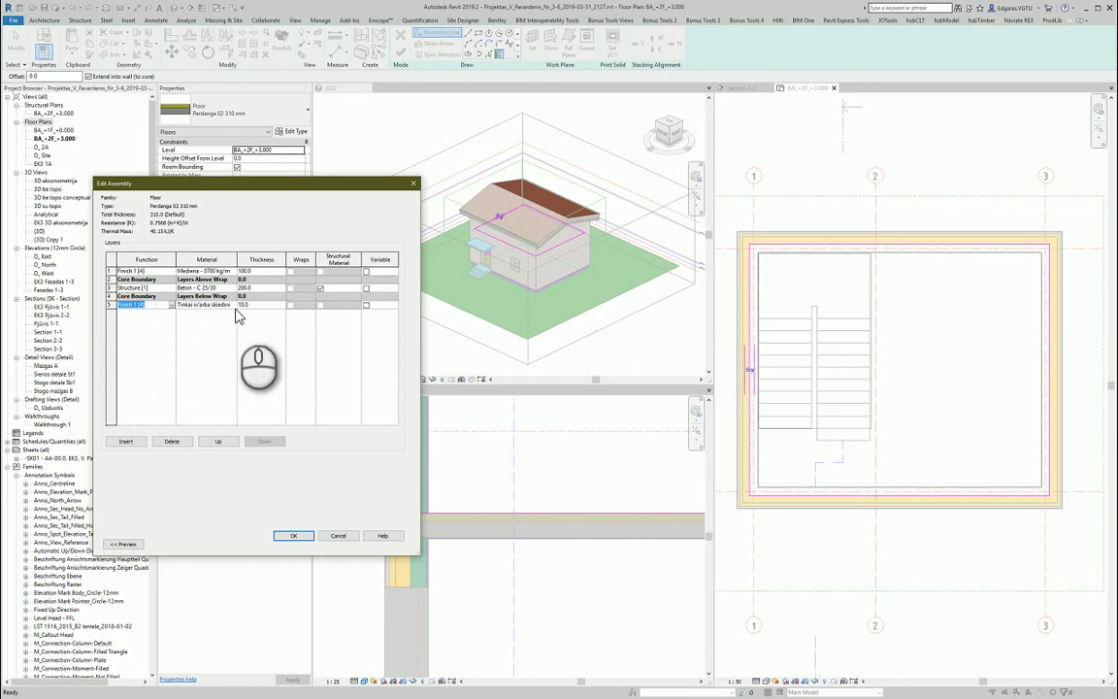
pyautogui.moveTo(240, 263); pyautogui.dragTo(289, 262)
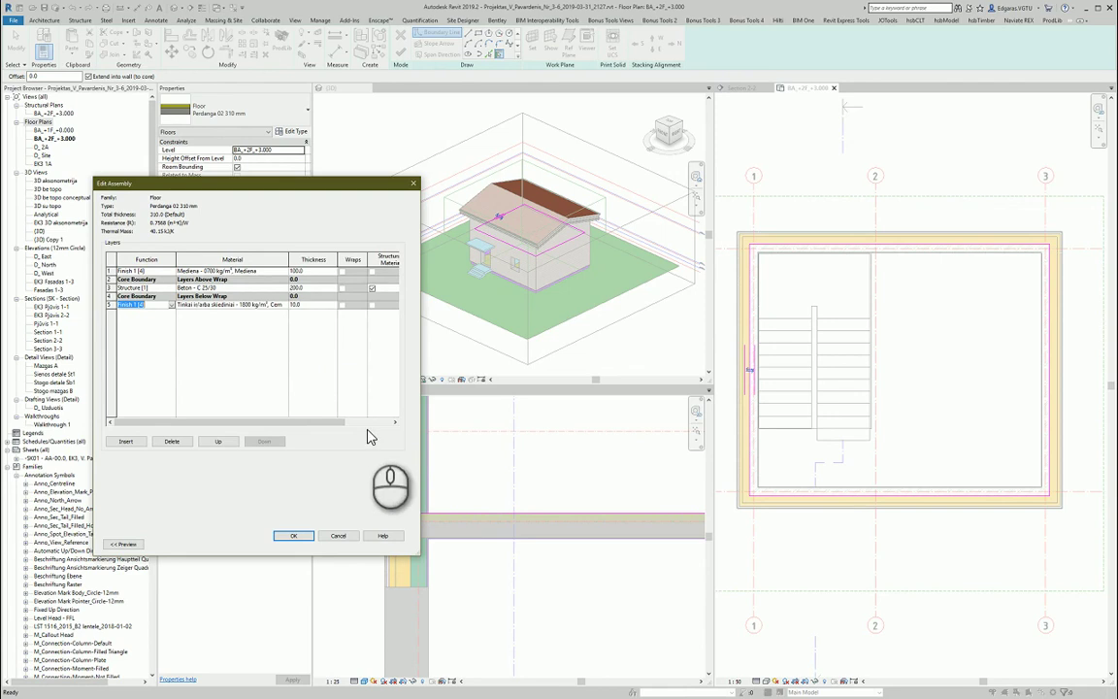
pyautogui.click(293, 535)
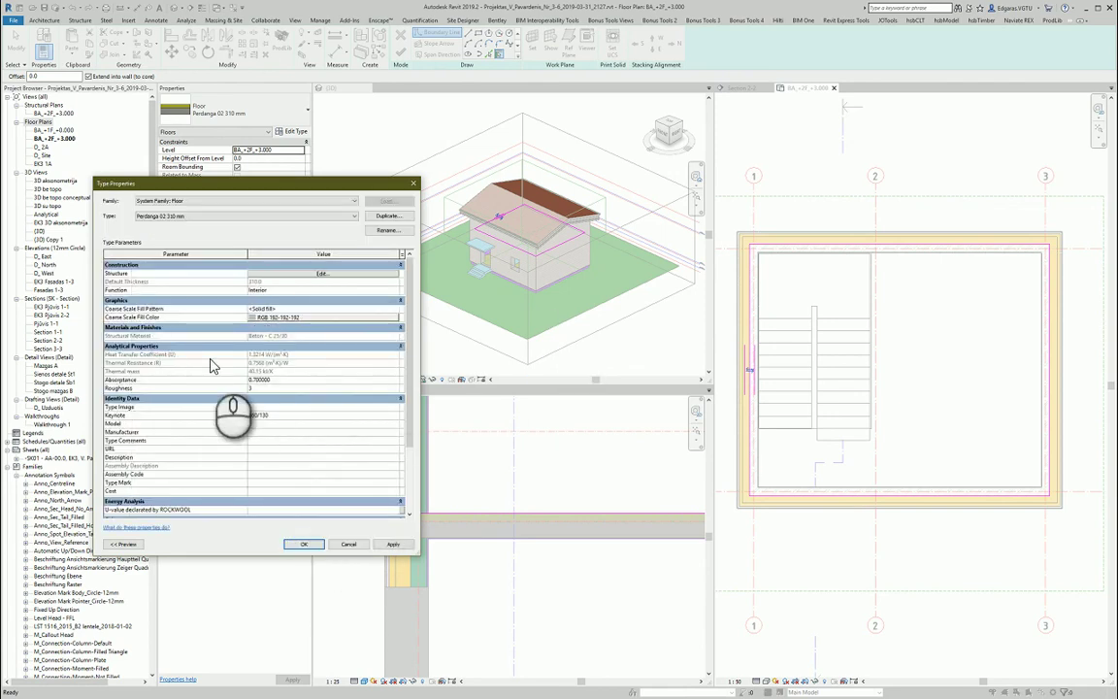
pyautogui.scroll(-3, 277, 386)
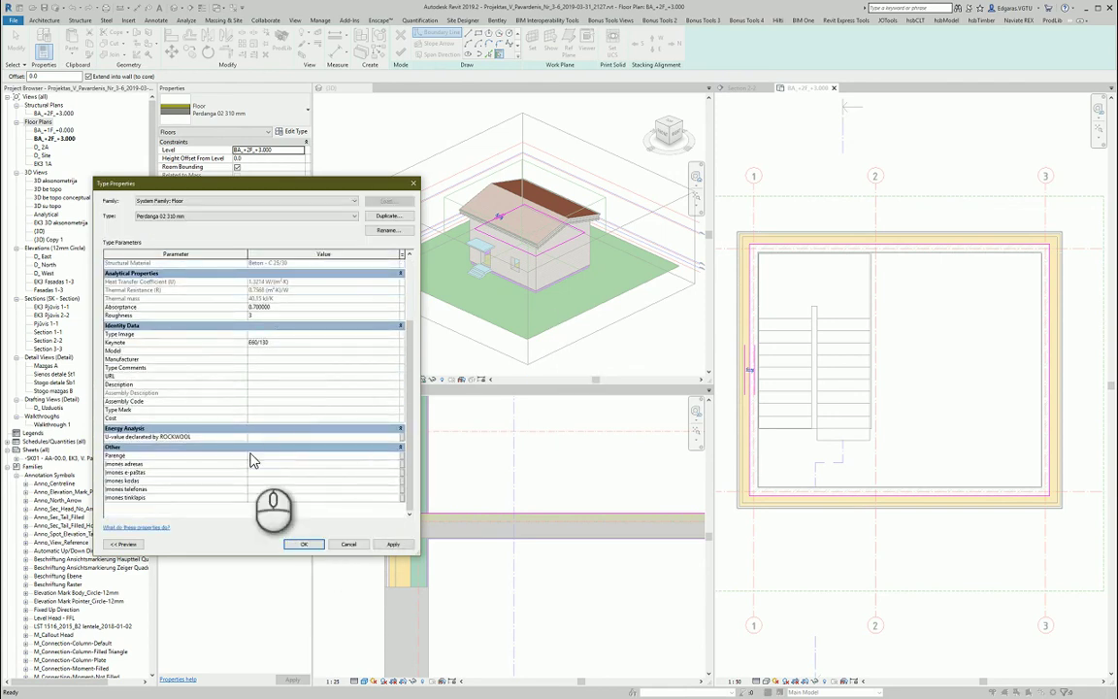
pyautogui.scroll(3, 291, 388)
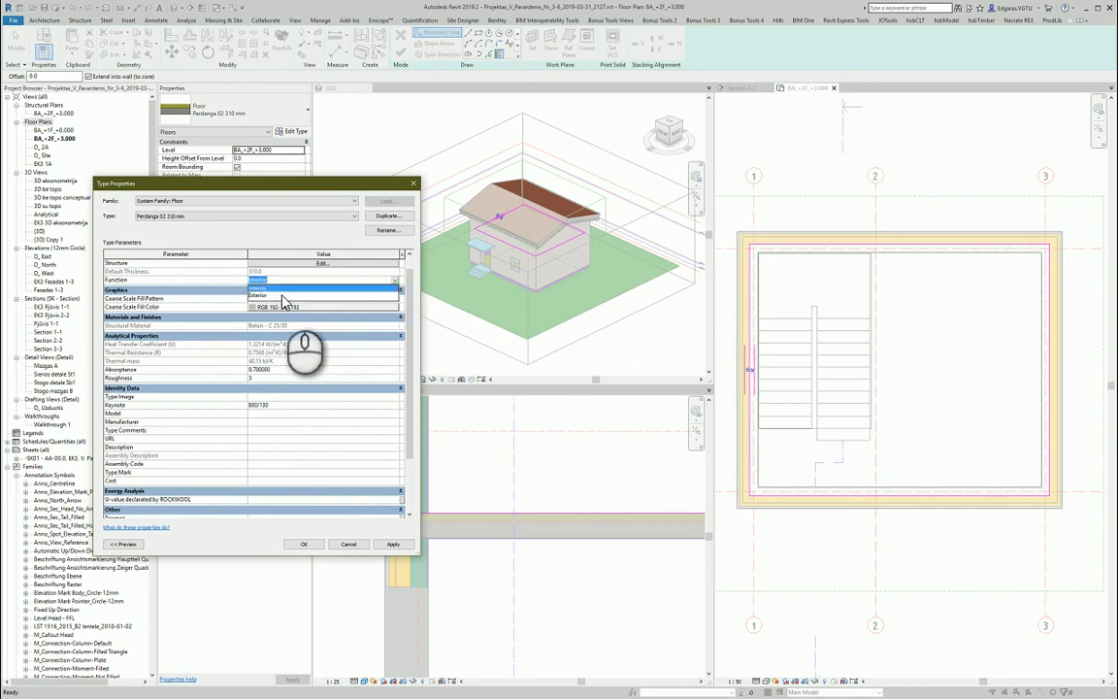
pyautogui.click(302, 542)
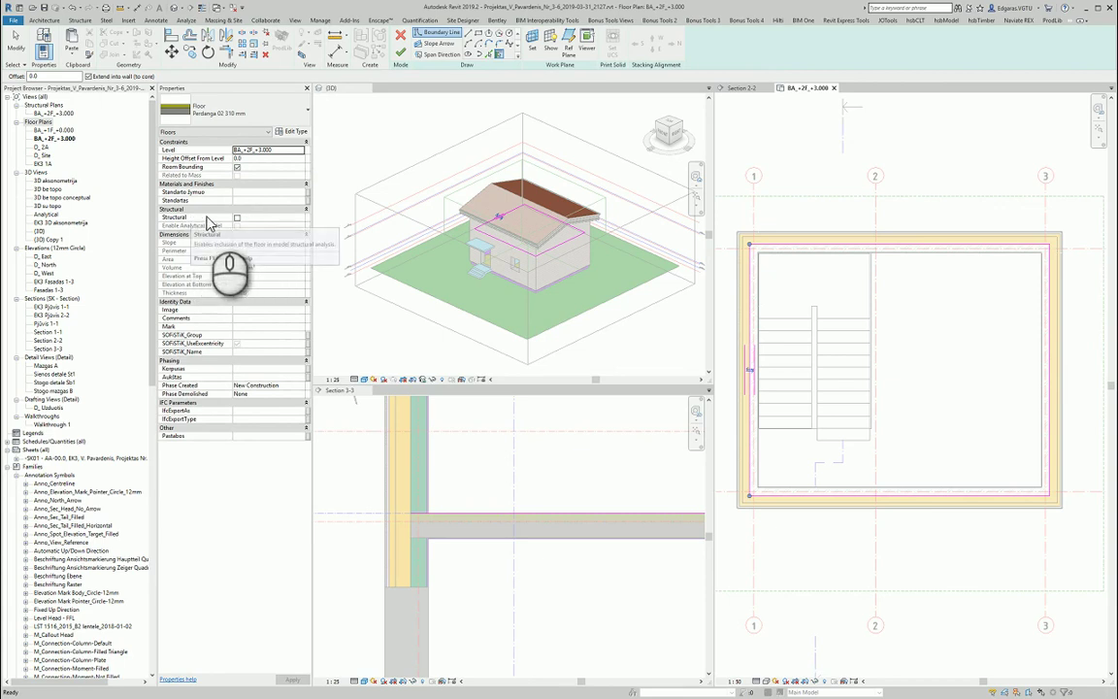
# Mark the floor being sketched as structural.
pyautogui.click(238, 217)
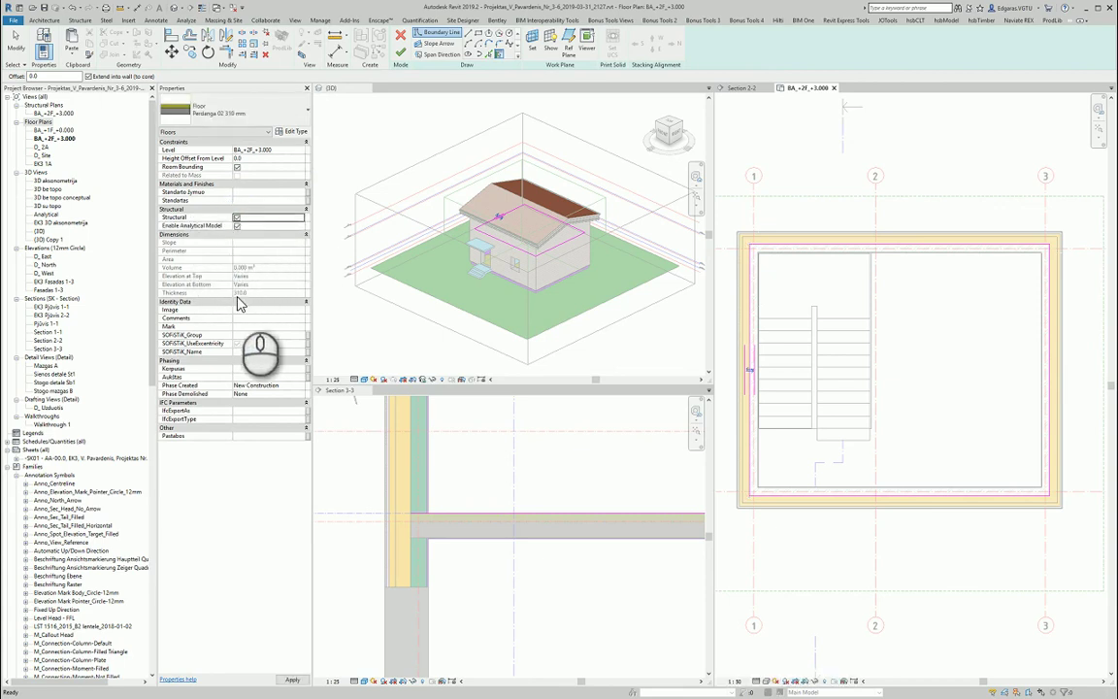
# Finish the sketch to create the structural intermediate floor.
pyautogui.click(401, 56)
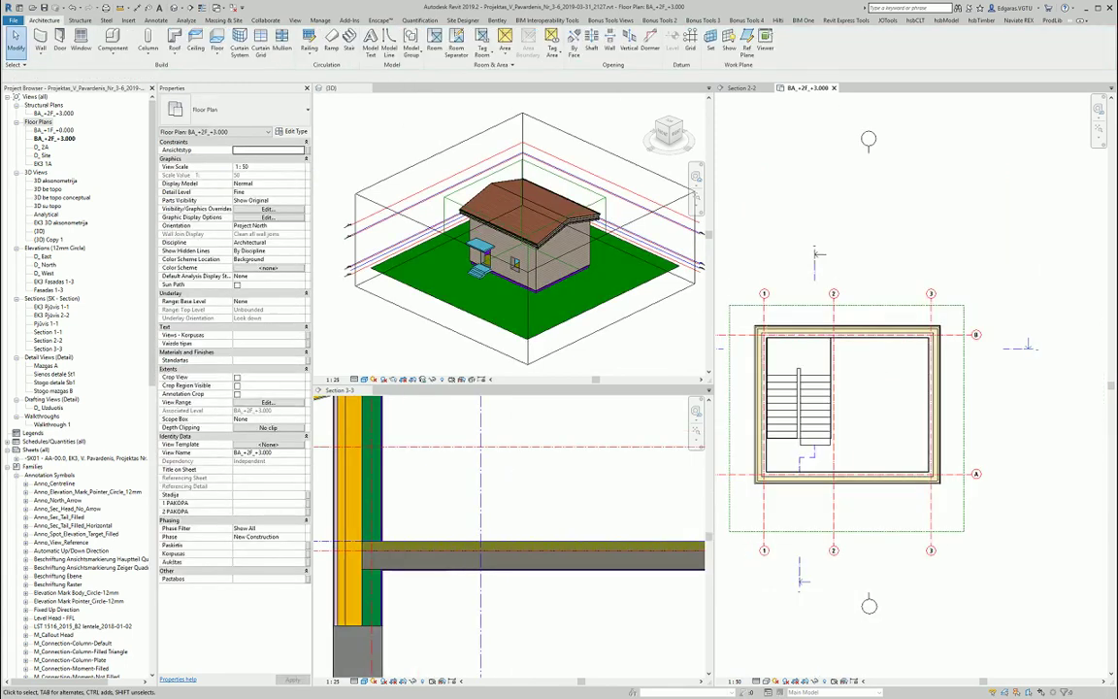
pyautogui.middleClick(524, 238)
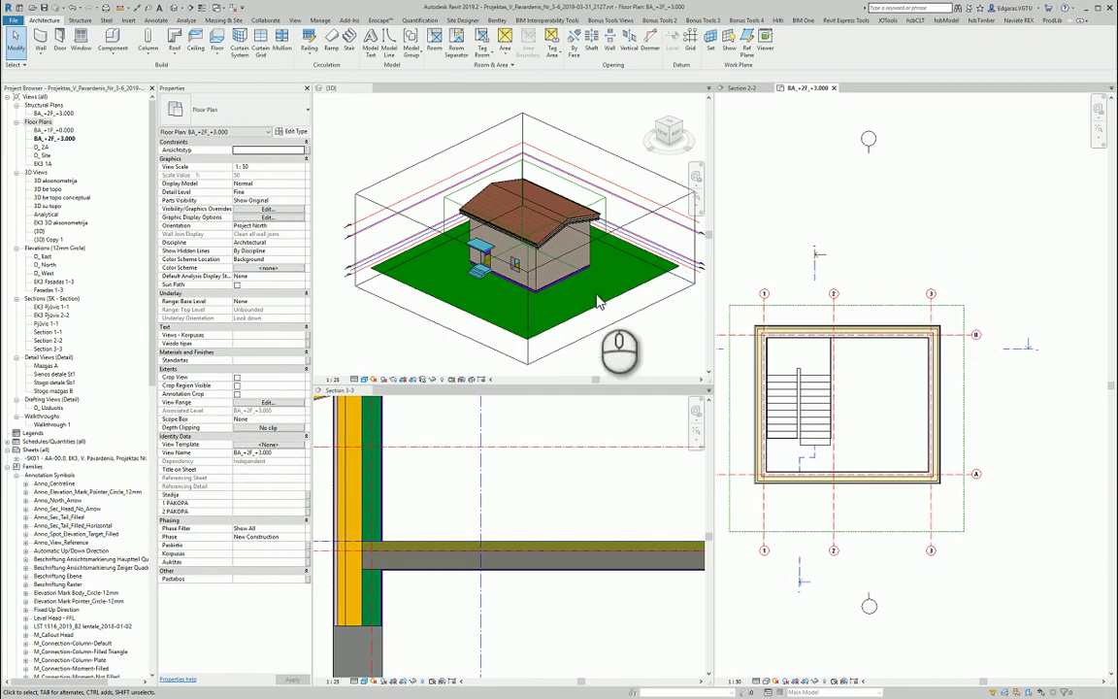
pyautogui.click(619, 324)
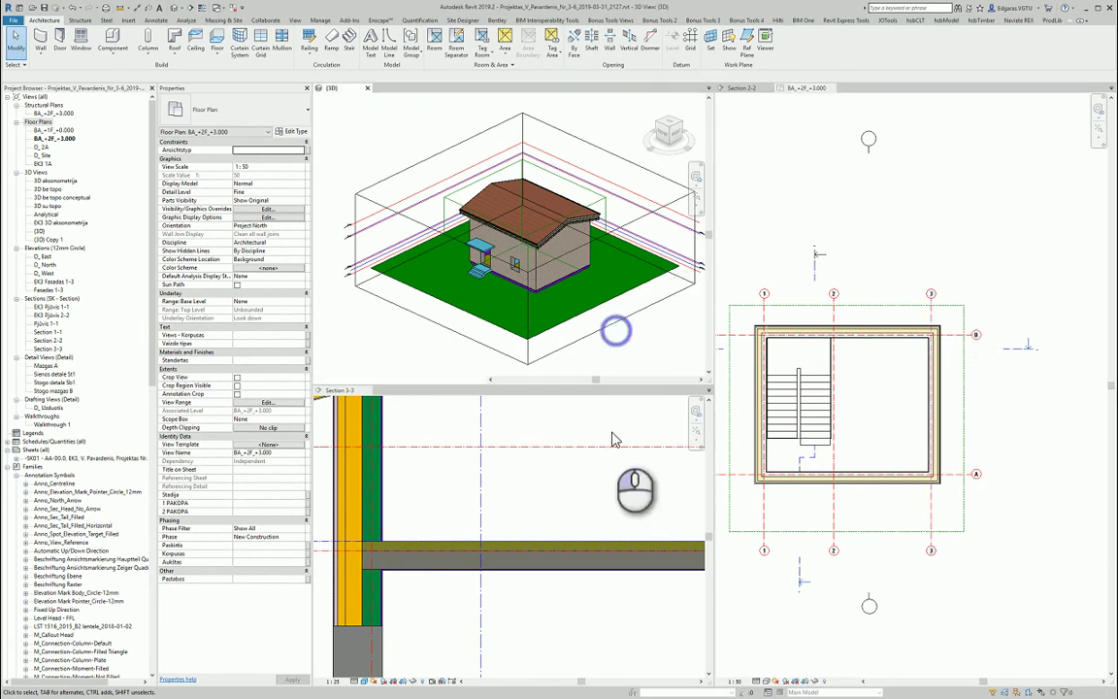
# Select the new floor in Section 3-3 and isolate it in the 3D view with a selection box.
pyautogui.click(572, 549)
pyautogui.click(622, 333)
pyautogui.click(302, 54)
pyautogui.click(302, 56)
# Pull the east side of the 3D section box inward so it cuts through the floor and exposes its junctions with the walls.
pyautogui.keyDown('shift'); pyautogui.moveTo(544, 244); pyautogui.dragTo(617, 313, button='middle'); pyautogui.keyUp('shift')
pyautogui.click(614, 311)
pyautogui.scroll(5, 651, 211)
pyautogui.click(624, 254)
pyautogui.scroll(-3, 643, 204)
pyautogui.moveTo(578, 277); pyautogui.dragTo(531, 250)
pyautogui.keyDown('shift'); pyautogui.moveTo(557, 319); pyautogui.dragTo(551, 323, button='middle'); pyautogui.keyUp('shift')
pyautogui.scroll(6, 551, 322)
pyautogui.scroll(2, 549, 291)
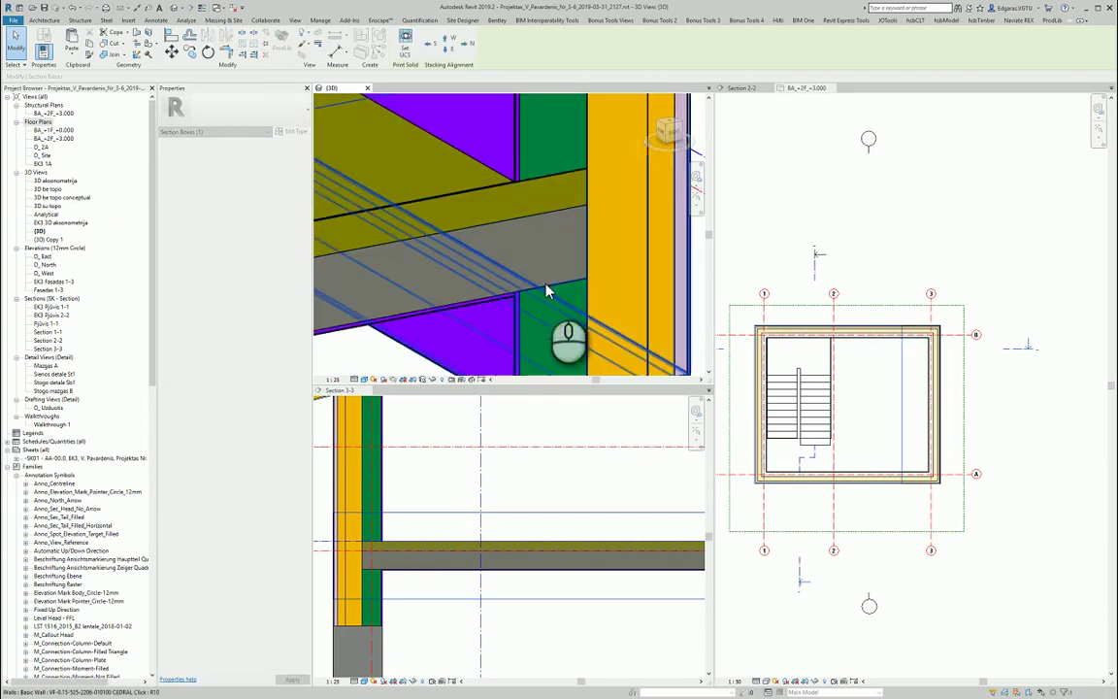
pyautogui.scroll(-4, 543, 276)
pyautogui.click(635, 294)
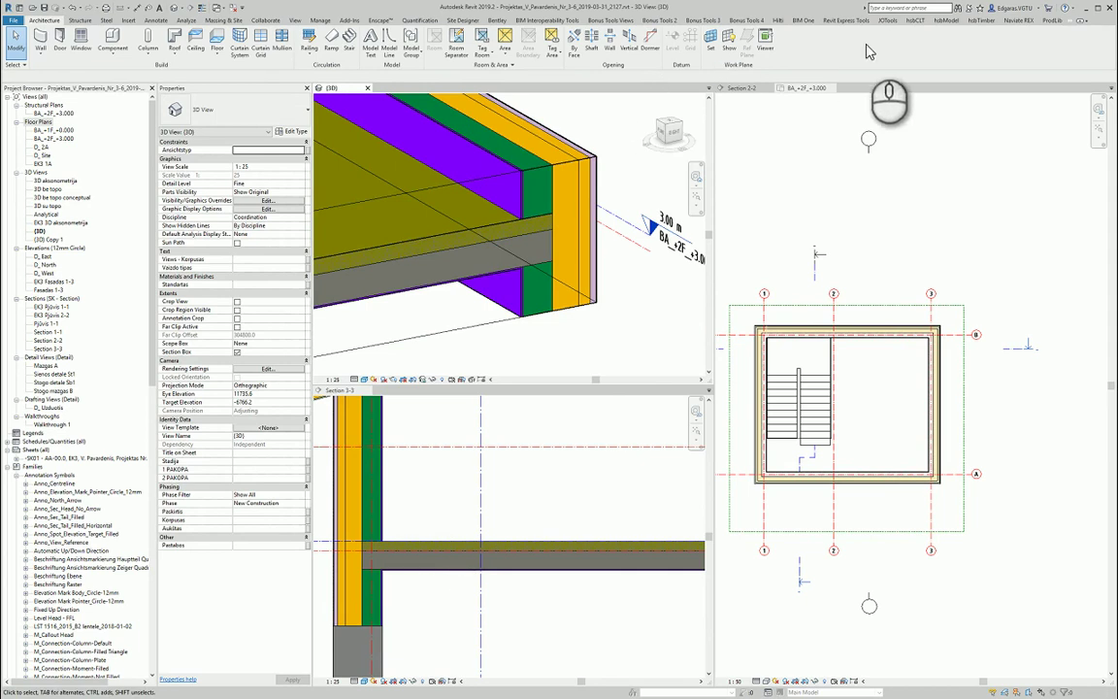
# Join the geometry of the intermediate floor with the north exterior wall at the cut edge in 3D.
pyautogui.click(1068, 21)
pyautogui.click(1076, 38)
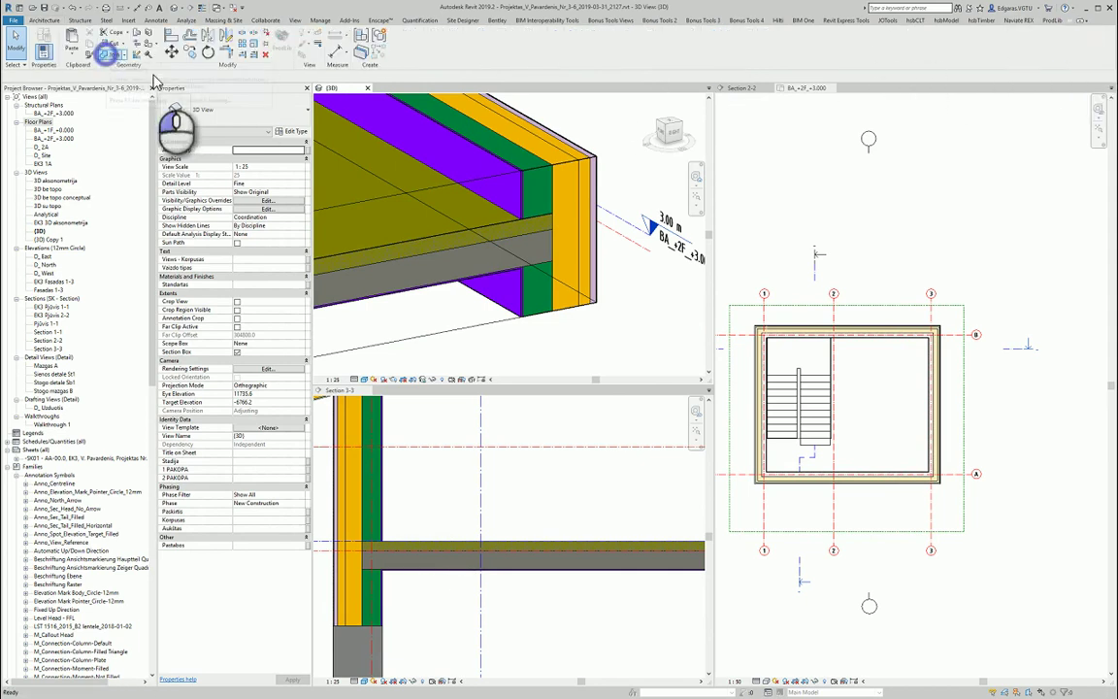
pyautogui.press('j')
pyautogui.press('g')
pyautogui.click(500, 230)
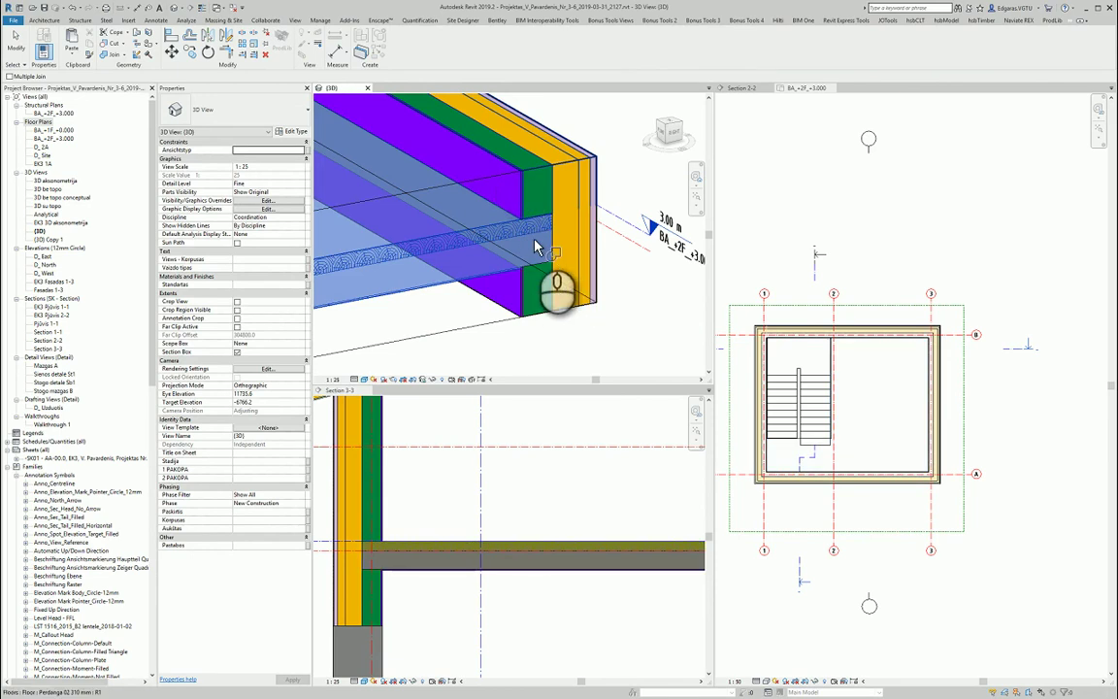
pyautogui.click(554, 238)
pyautogui.click(552, 224)
pyautogui.click(551, 241)
# Join the intermediate floor's geometry with the south and west exterior walls.
pyautogui.scroll(-2, 582, 216)
pyautogui.moveTo(397, 278); pyautogui.dragTo(654, 223, button='middle')
pyautogui.scroll(2, 525, 210)
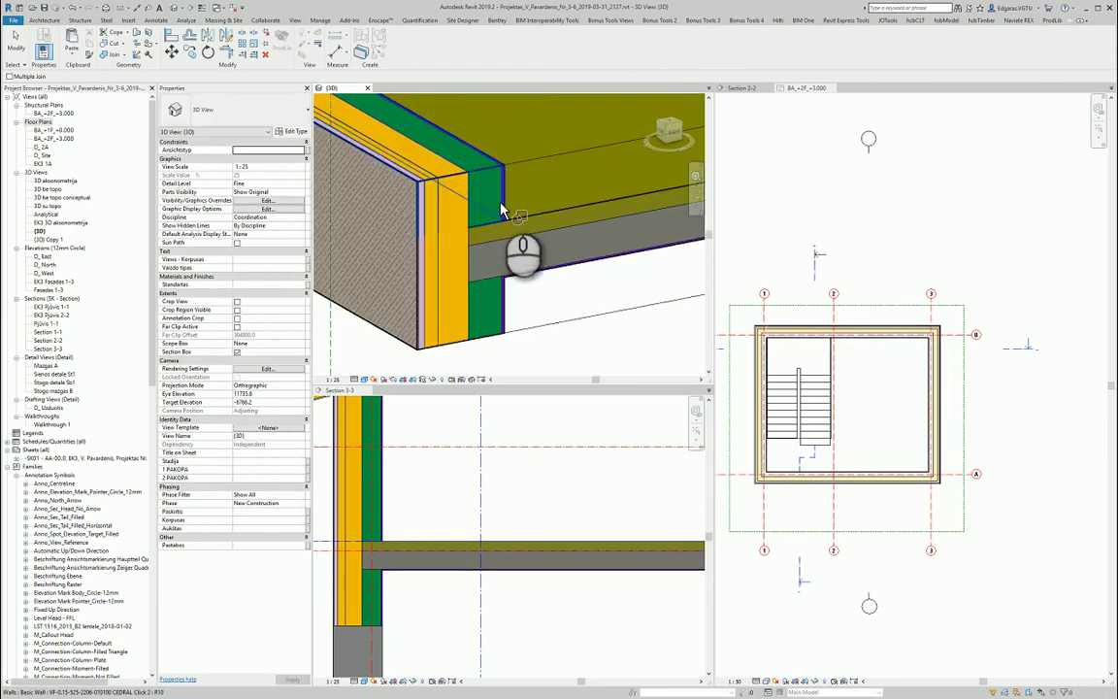
pyautogui.click(499, 198)
pyautogui.keyDown('shift'); pyautogui.moveTo(518, 227); pyautogui.dragTo(391, 162, button='middle'); pyautogui.keyUp('shift')
pyautogui.click(391, 162)
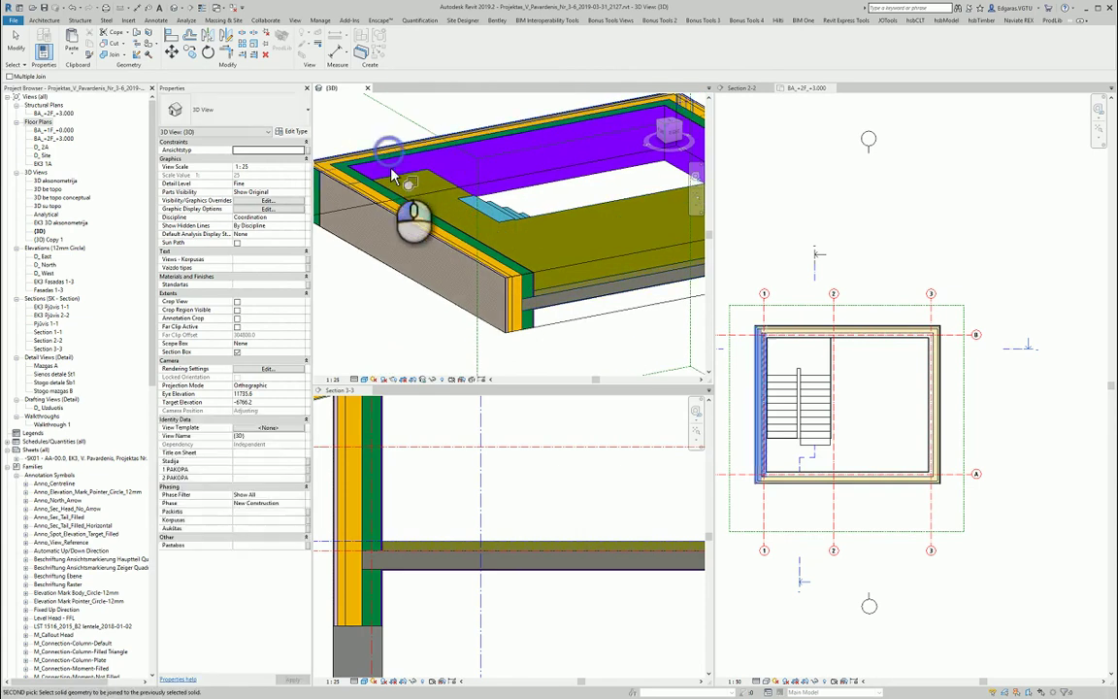
pyautogui.click(439, 188)
# Reposition the south and east sides of the 3D section box and examine the floor's junctions with the exterior walls.
pyautogui.moveTo(691, 325); pyautogui.dragTo(563, 299, button='middle')
pyautogui.scroll(-2, 611, 279)
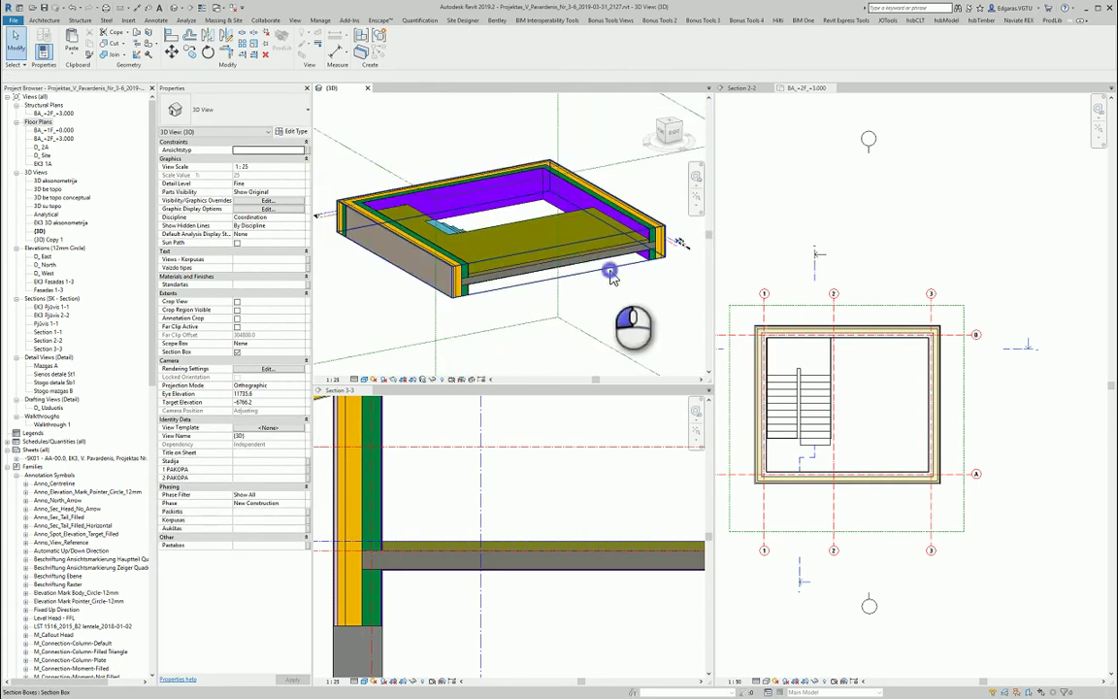
pyautogui.click(610, 273)
pyautogui.keyDown('shift'); pyautogui.moveTo(468, 292); pyautogui.dragTo(506, 322, button='middle'); pyautogui.keyUp('shift')
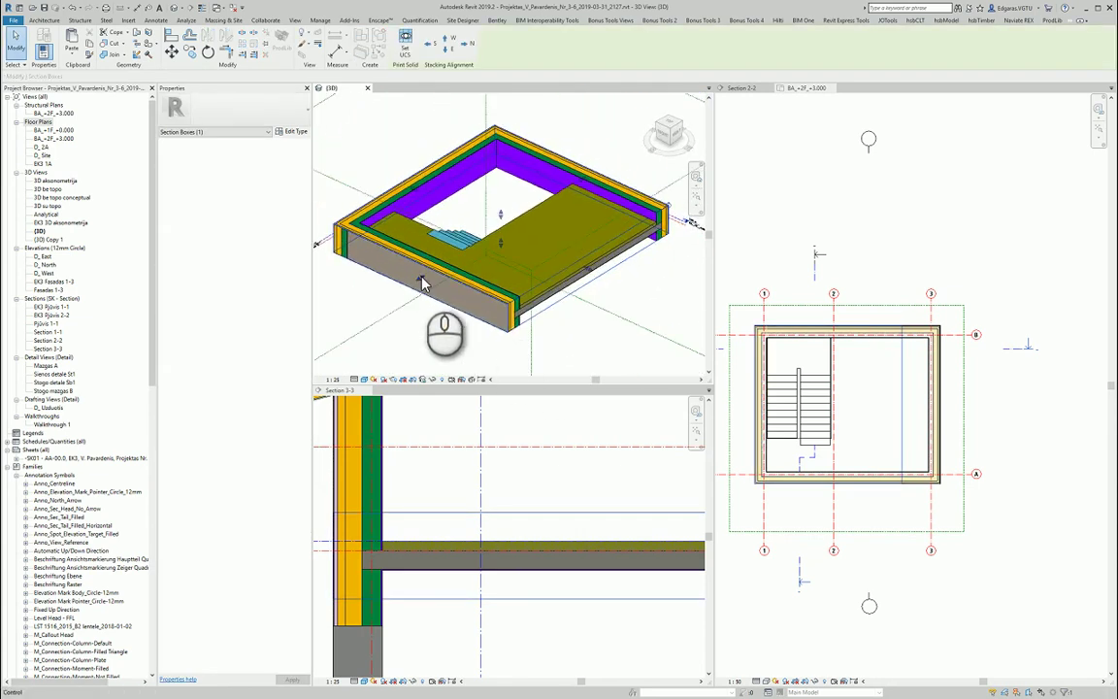
pyautogui.moveTo(417, 281); pyautogui.dragTo(449, 266)
pyautogui.scroll(-1, 456, 255)
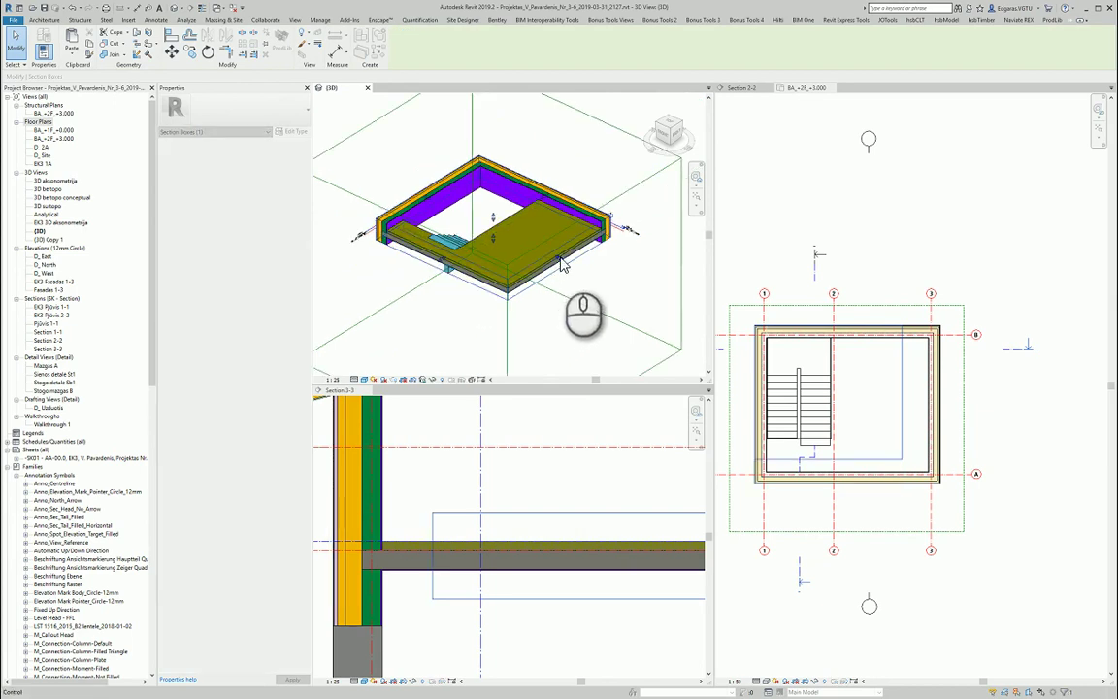
pyautogui.moveTo(562, 264); pyautogui.dragTo(642, 299)
pyautogui.scroll(5, 573, 310)
pyautogui.scroll(-5, 635, 320)
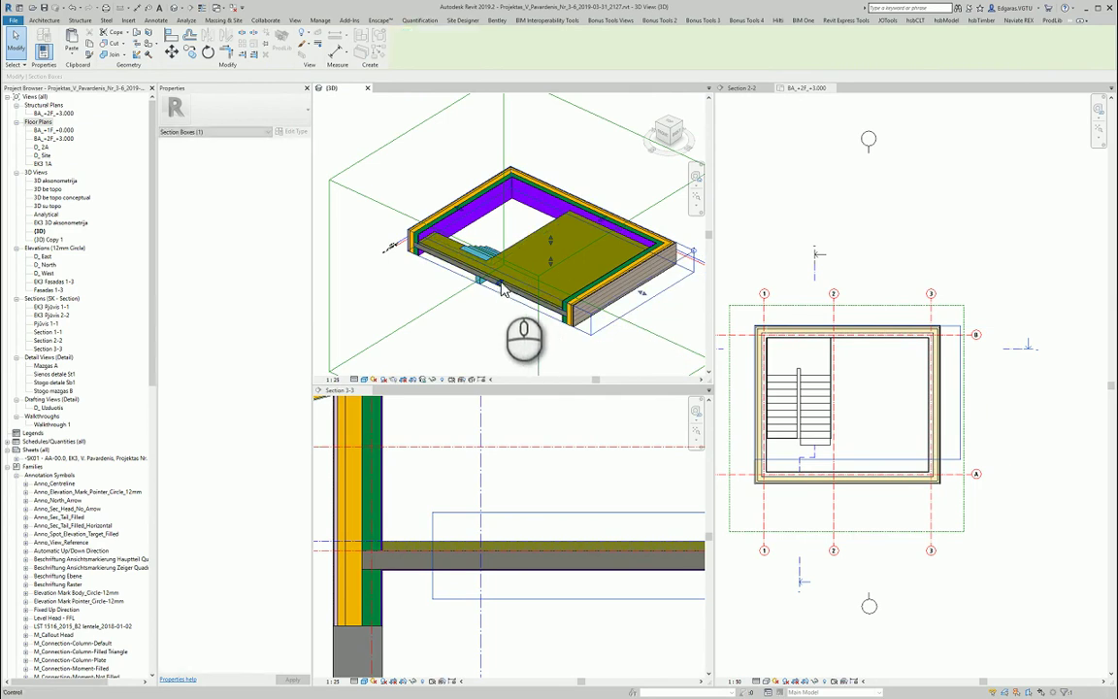
pyautogui.keyDown('shift'); pyautogui.moveTo(502, 291); pyautogui.dragTo(628, 309, button='middle'); pyautogui.keyUp('shift')
# Set the BA_+2F_+3.000 plan's view range offsets to 100 for top and cut plane, 0 for bottom and -310 for view depth.
pyautogui.click(778, 211)
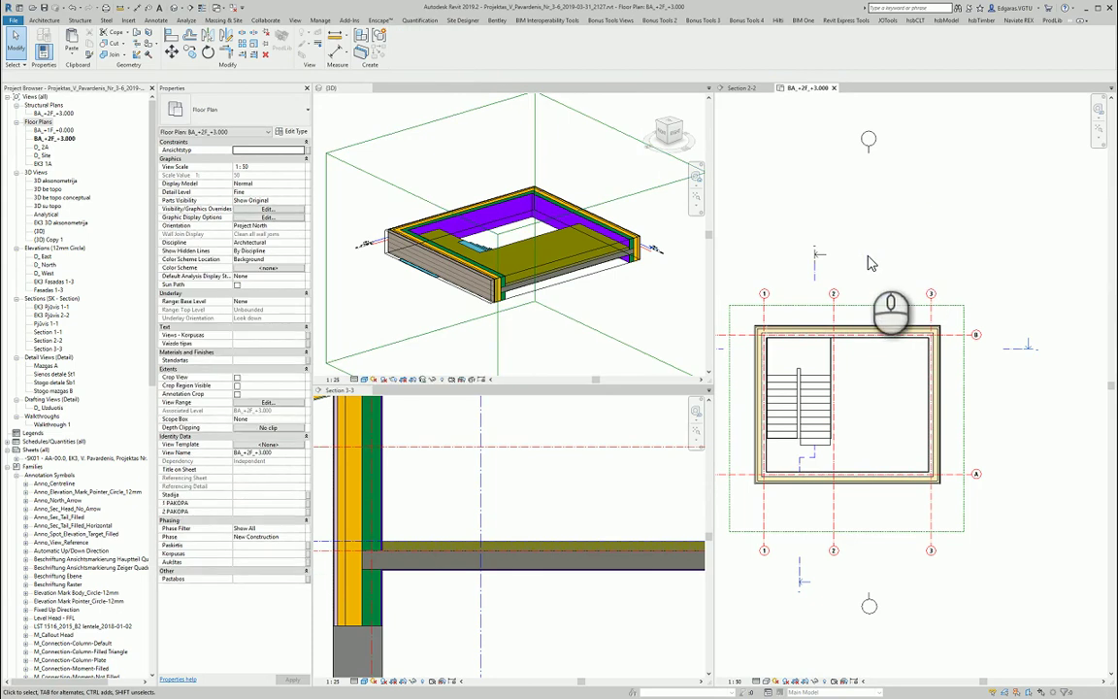
pyautogui.moveTo(875, 373); pyautogui.dragTo(937, 315, button='middle')
pyautogui.scroll(1, 928, 345)
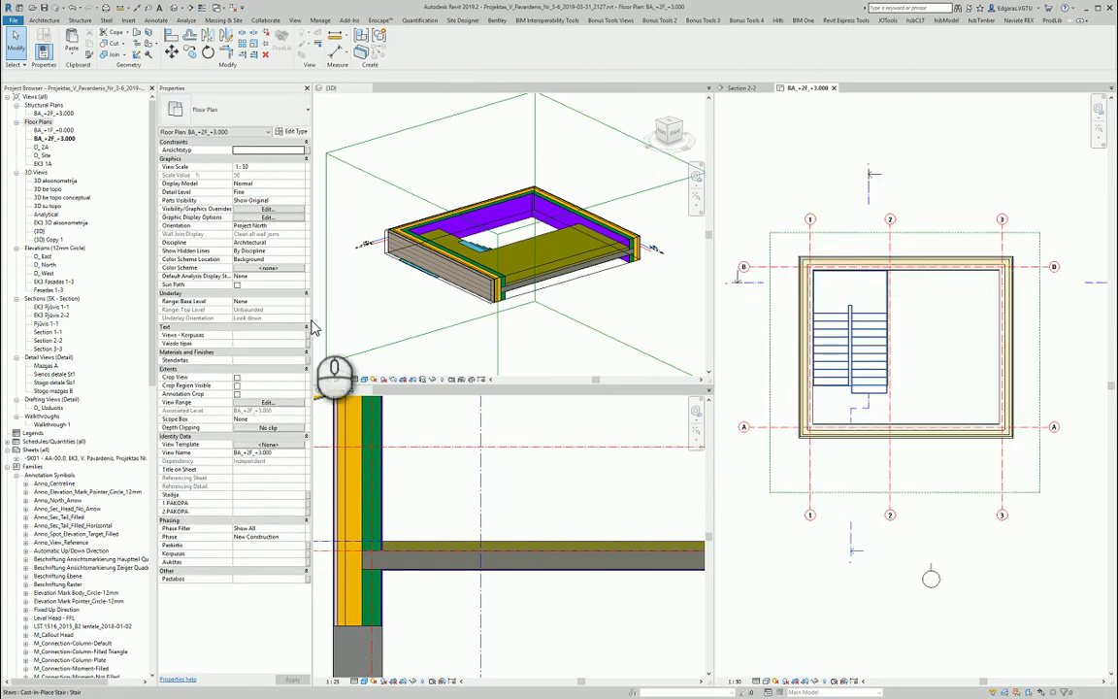
pyautogui.click(281, 402)
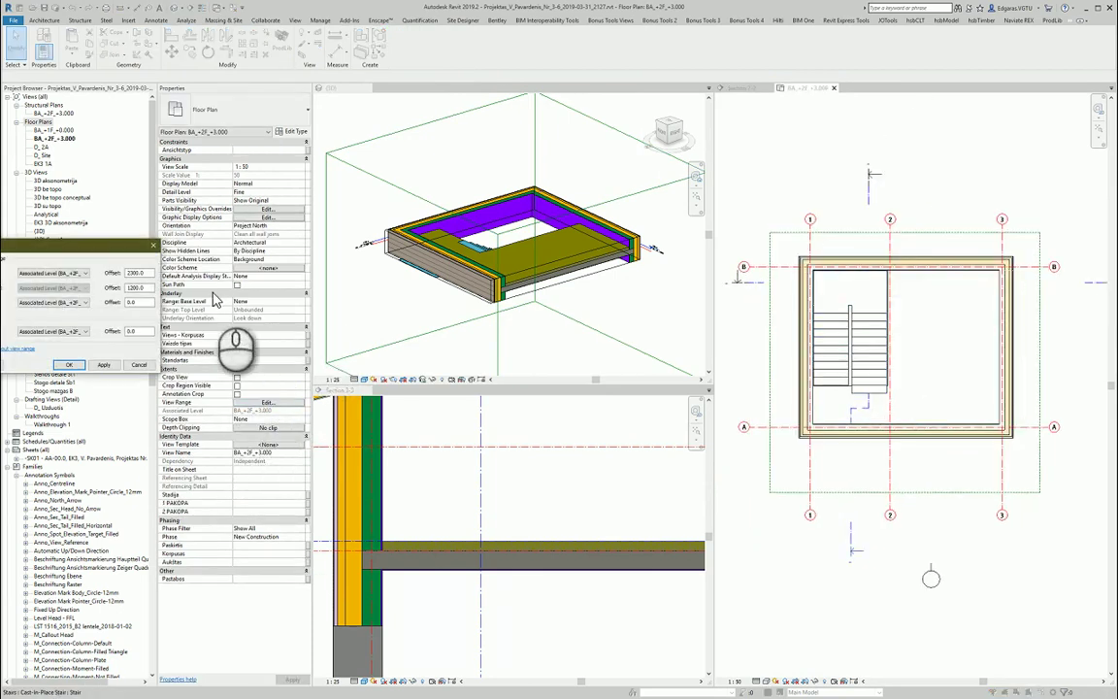
pyautogui.moveTo(121, 260); pyautogui.dragTo(379, 297)
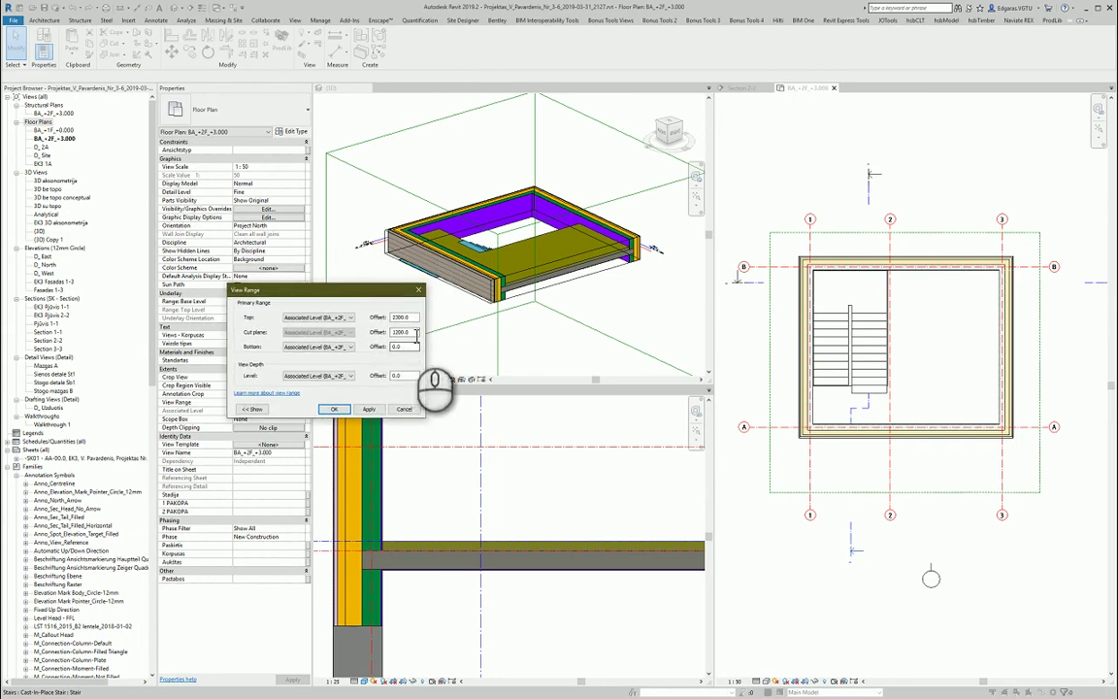
pyautogui.moveTo(416, 332); pyautogui.dragTo(368, 335)
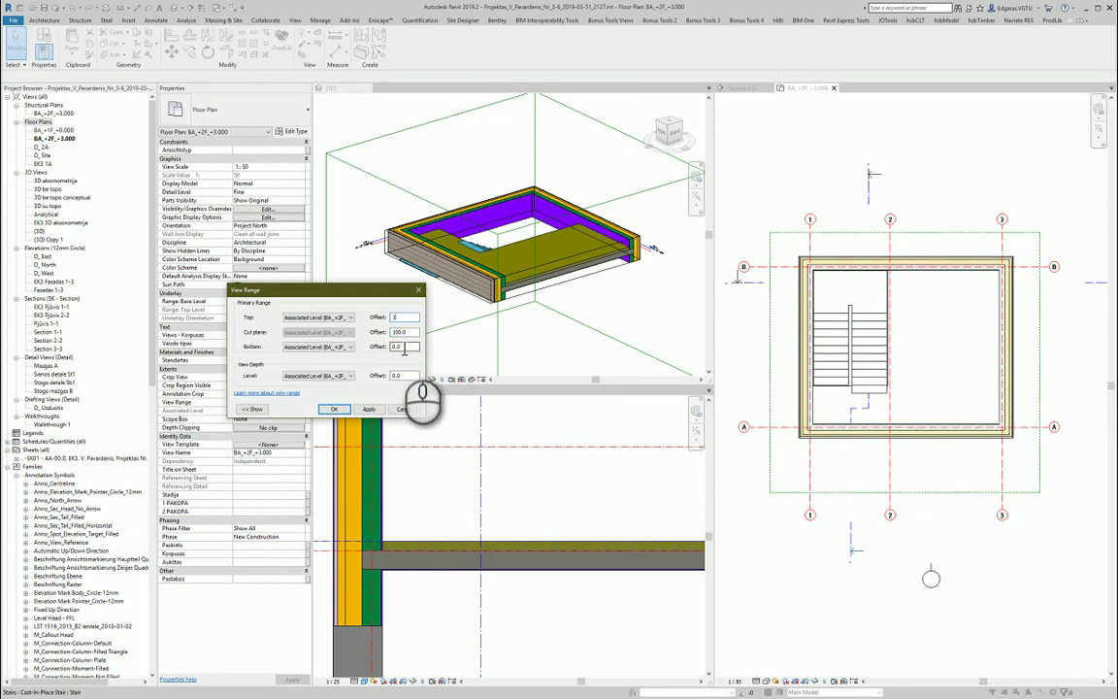
pyautogui.click(406, 348)
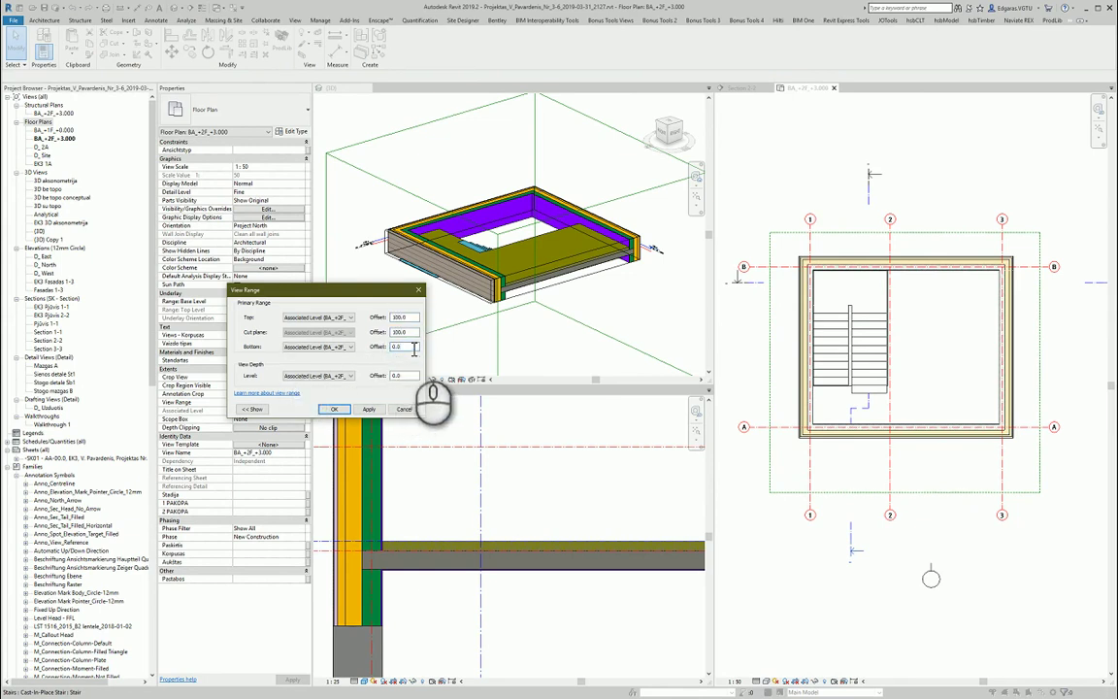
pyautogui.moveTo(414, 347); pyautogui.dragTo(371, 355)
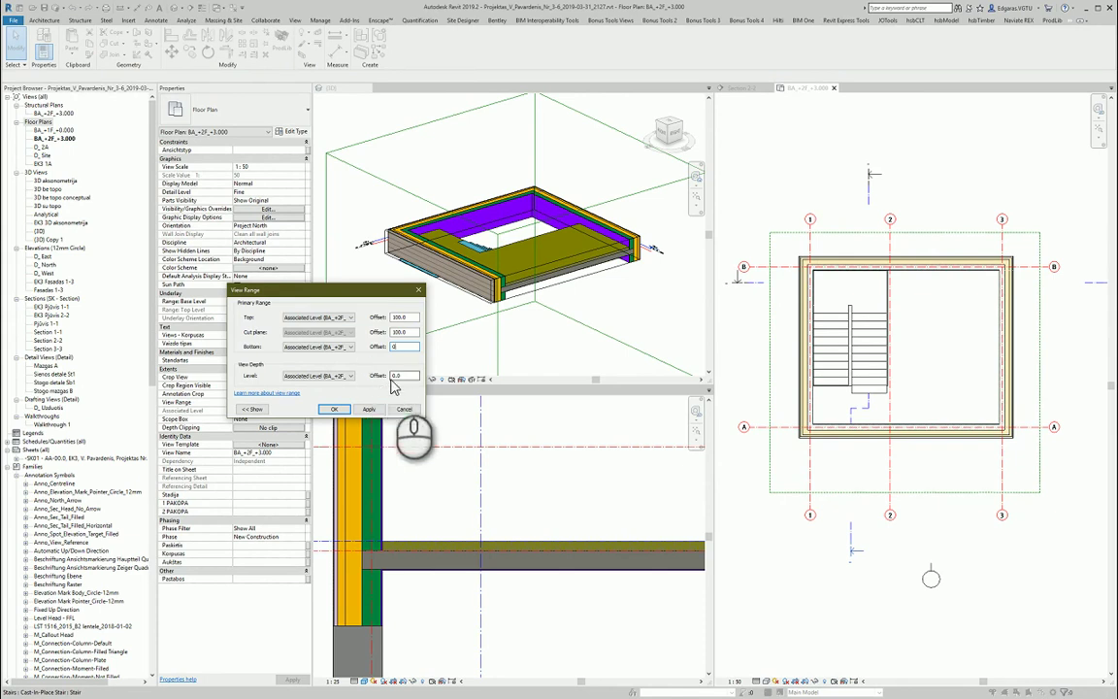
pyautogui.moveTo(395, 380); pyautogui.dragTo(351, 381)
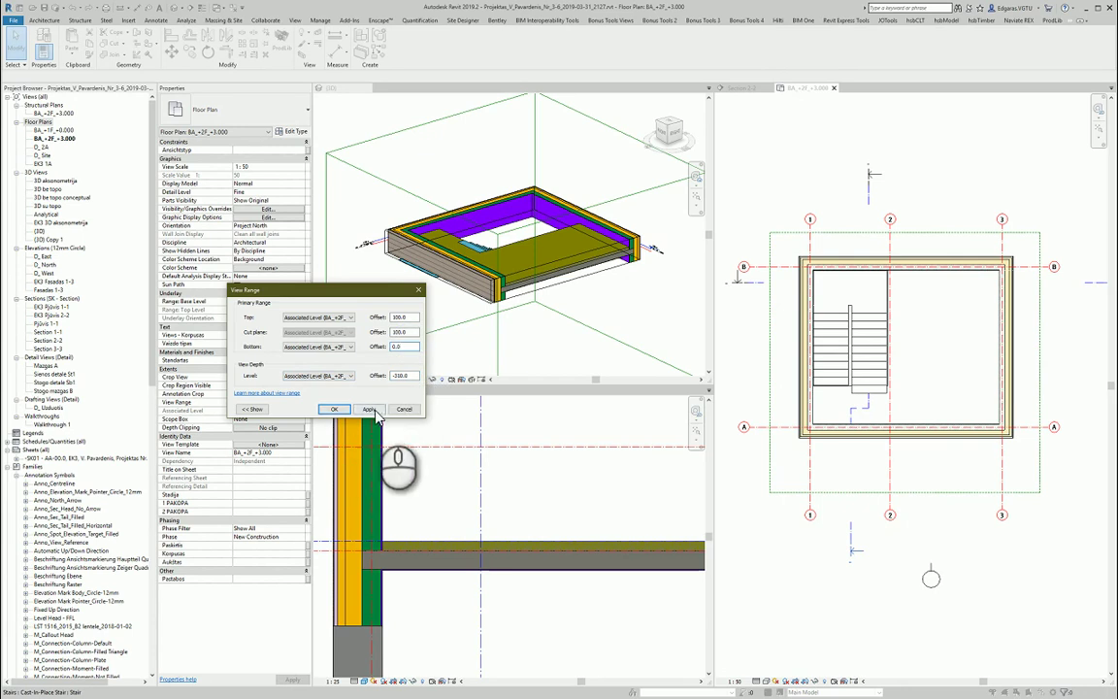
pyautogui.click(334, 409)
# Set the cut plane and top offsets of the plan's view range to 0.
pyautogui.scroll(5, 895, 395)
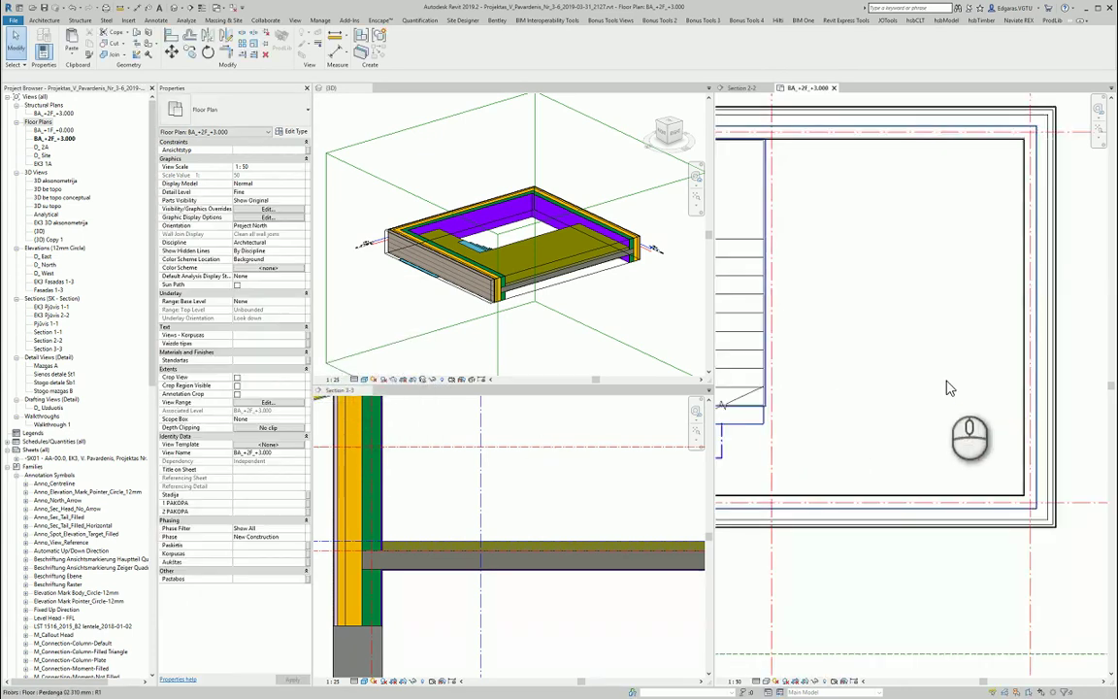
pyautogui.scroll(-5, 896, 395)
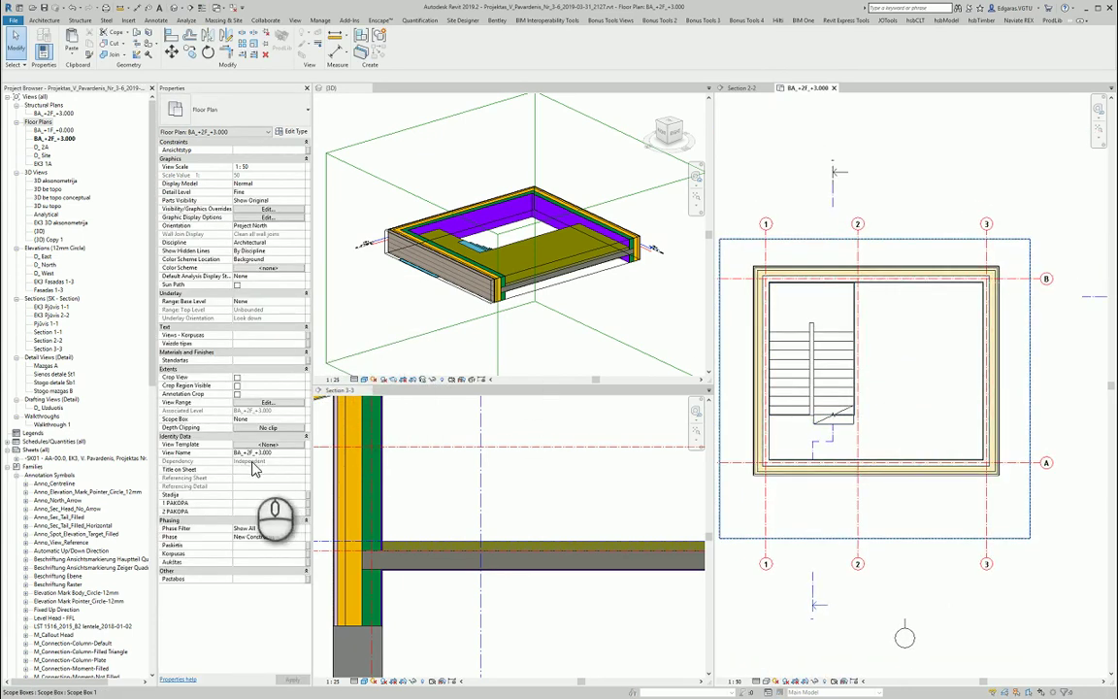
pyautogui.click(270, 403)
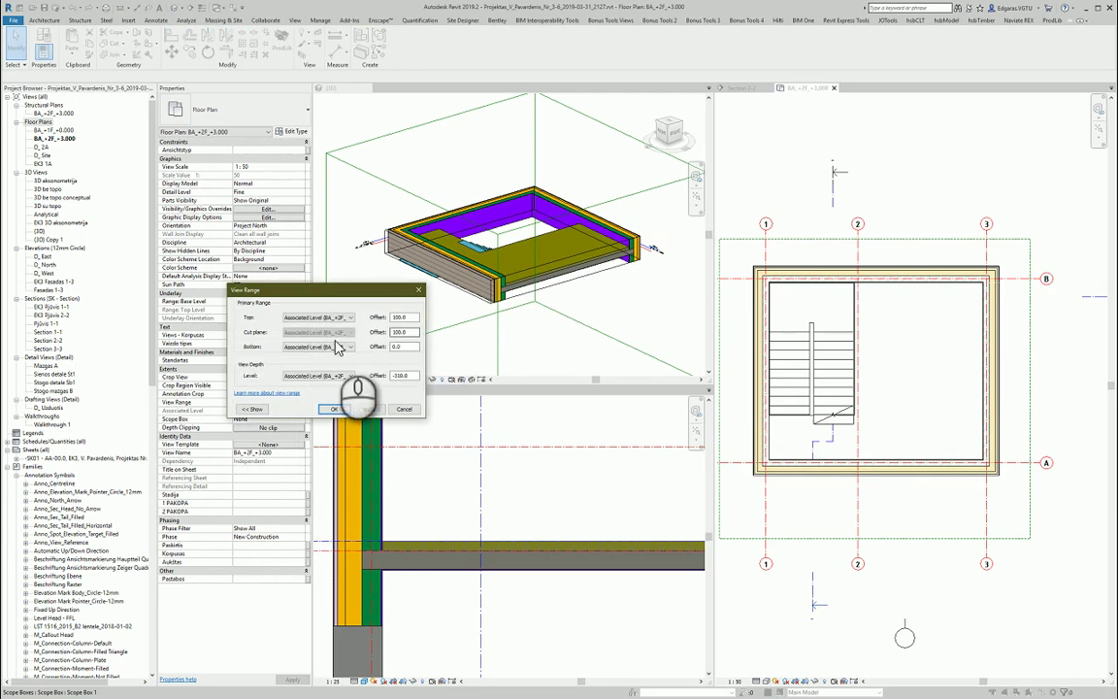
pyautogui.doubleClick(413, 333)
pyautogui.write('0')
pyautogui.write('0')
pyautogui.click(345, 410)
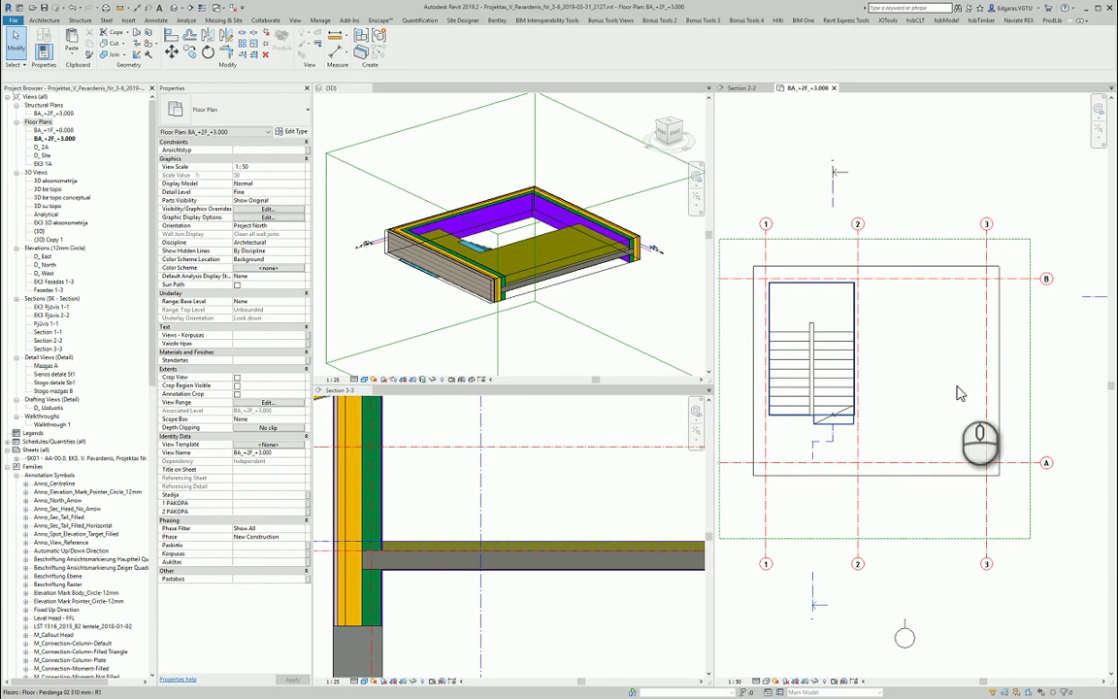
# Select the exterior wall along grid 3 in plan to check its constraints, and clear the selection.
pyautogui.click(910, 386)
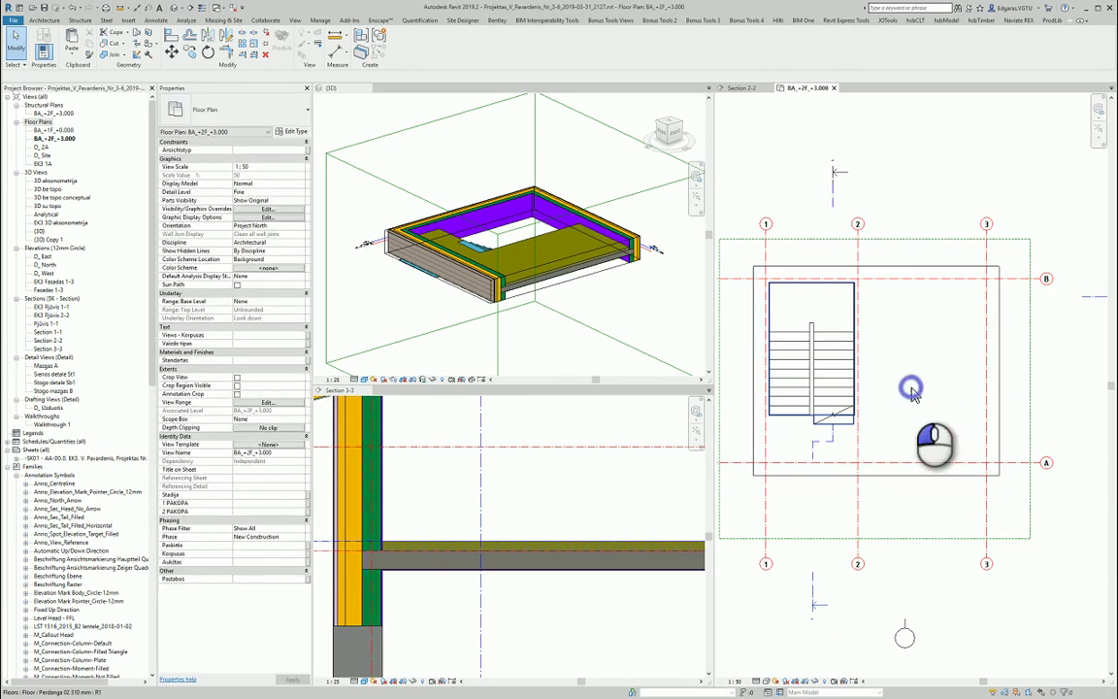
pyautogui.click(995, 326)
pyautogui.click(1067, 364)
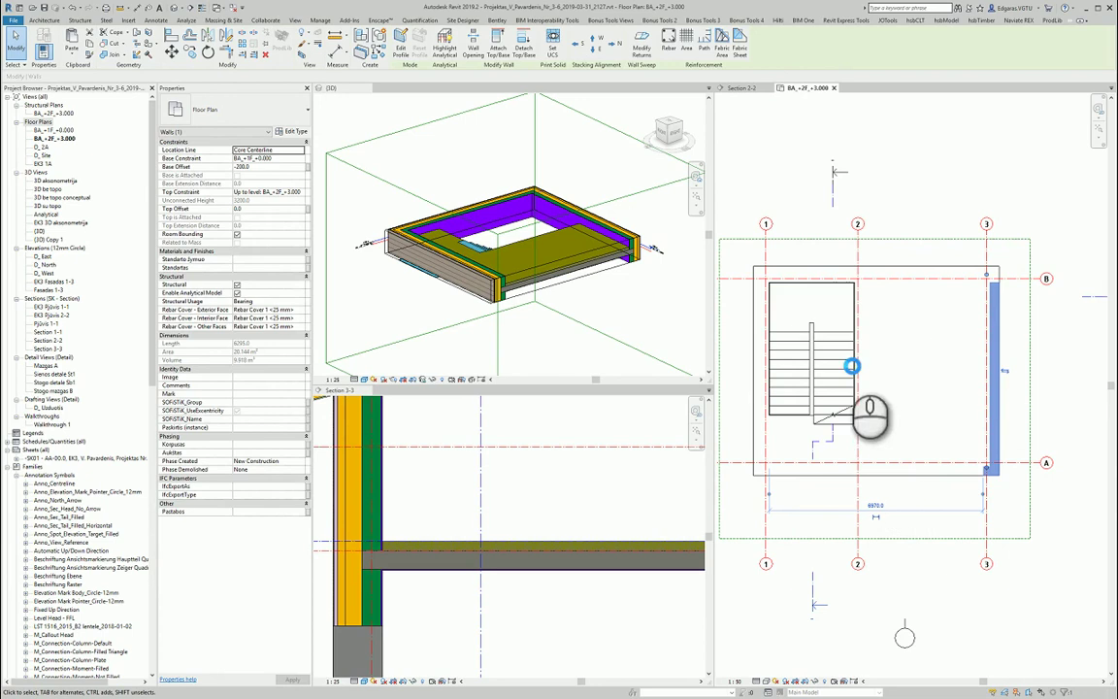
pyautogui.click(740, 270)
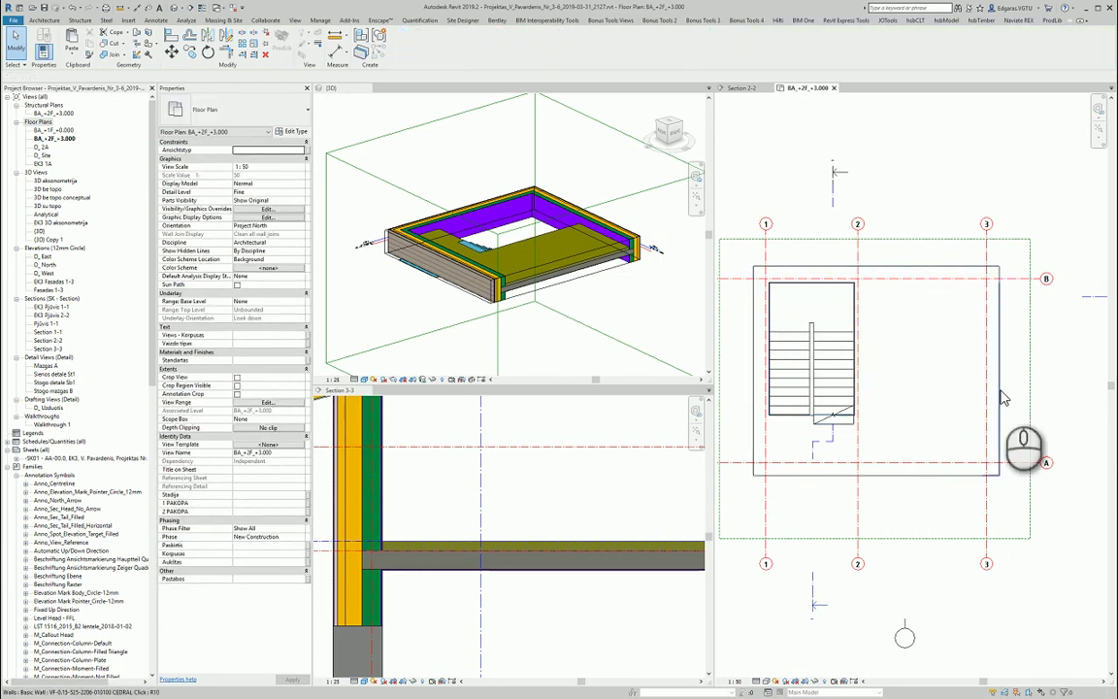
pyautogui.moveTo(937, 395); pyautogui.dragTo(939, 401, button='middle')
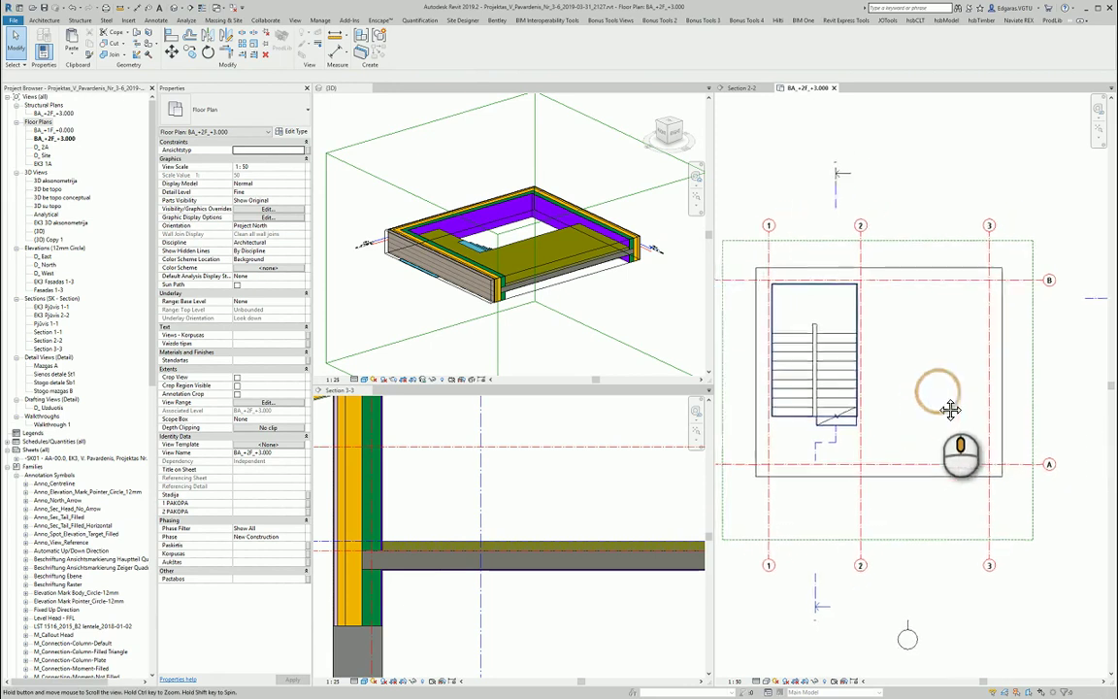
# Try a bottom offset of -10 in the plan's view range.
pyautogui.click(264, 401)
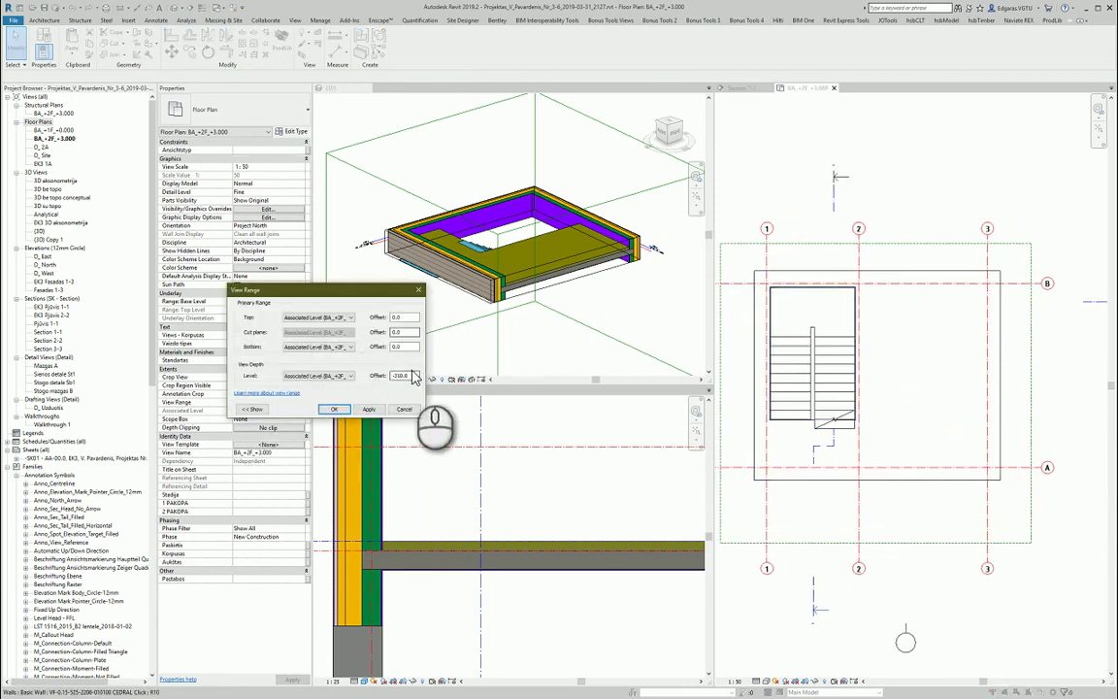
pyautogui.doubleClick(407, 347)
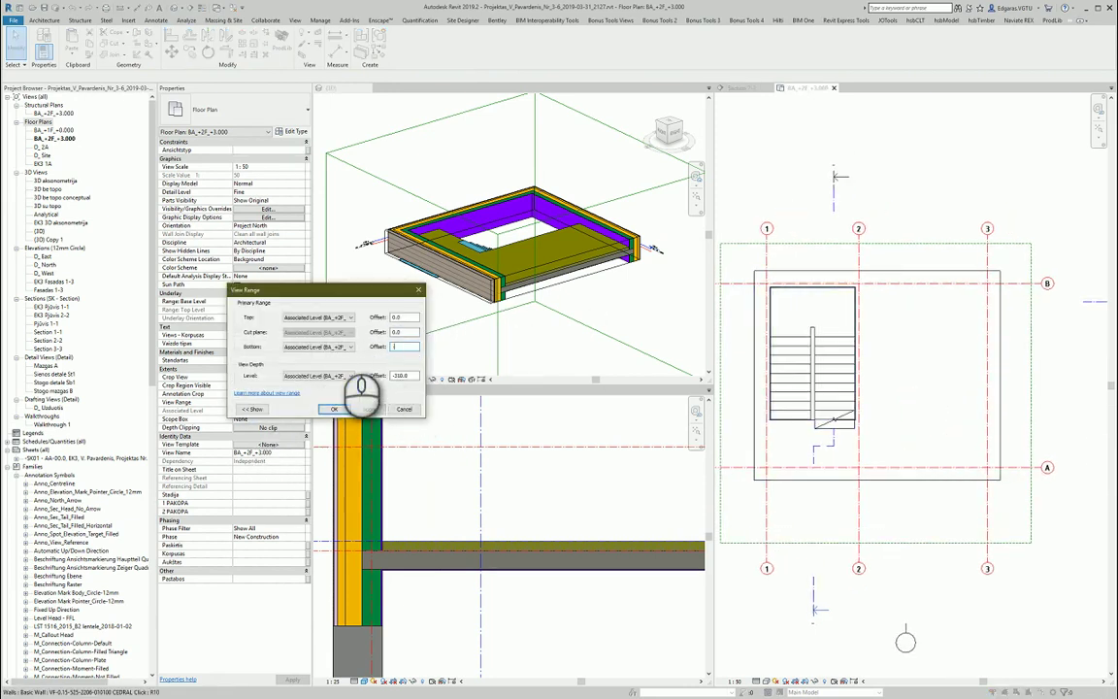
pyautogui.write('-10')
pyautogui.click(330, 409)
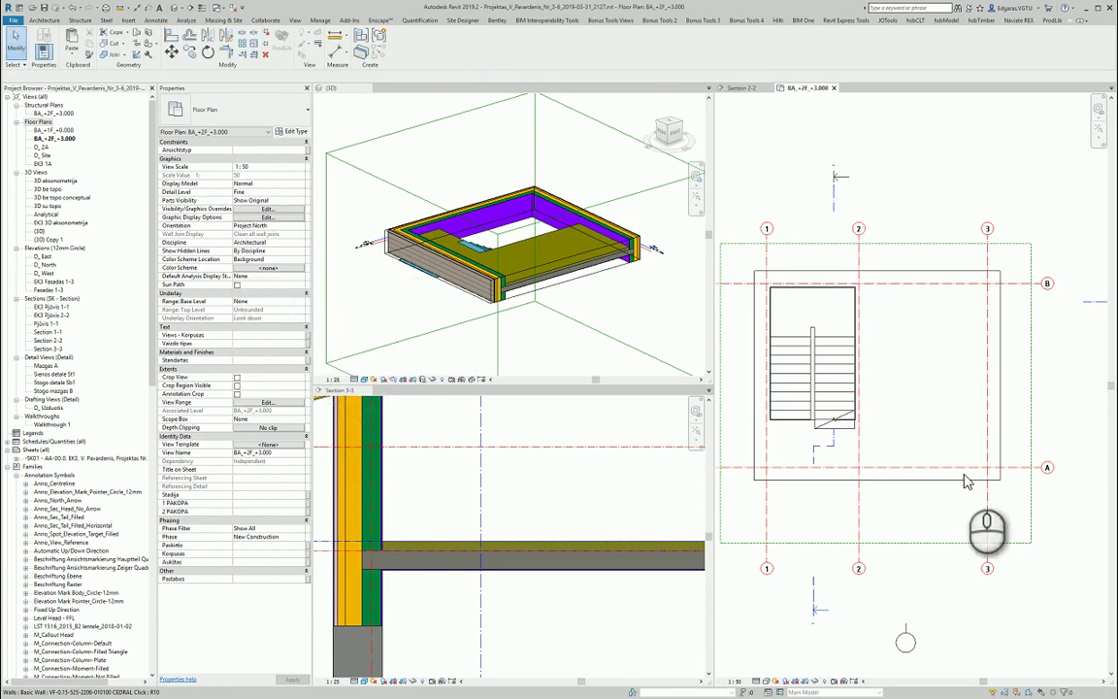
# Set the top and cut plane offsets to 50 in the BA_+2F_+3.000 plan's view range.
pyautogui.scroll(3, 976, 396)
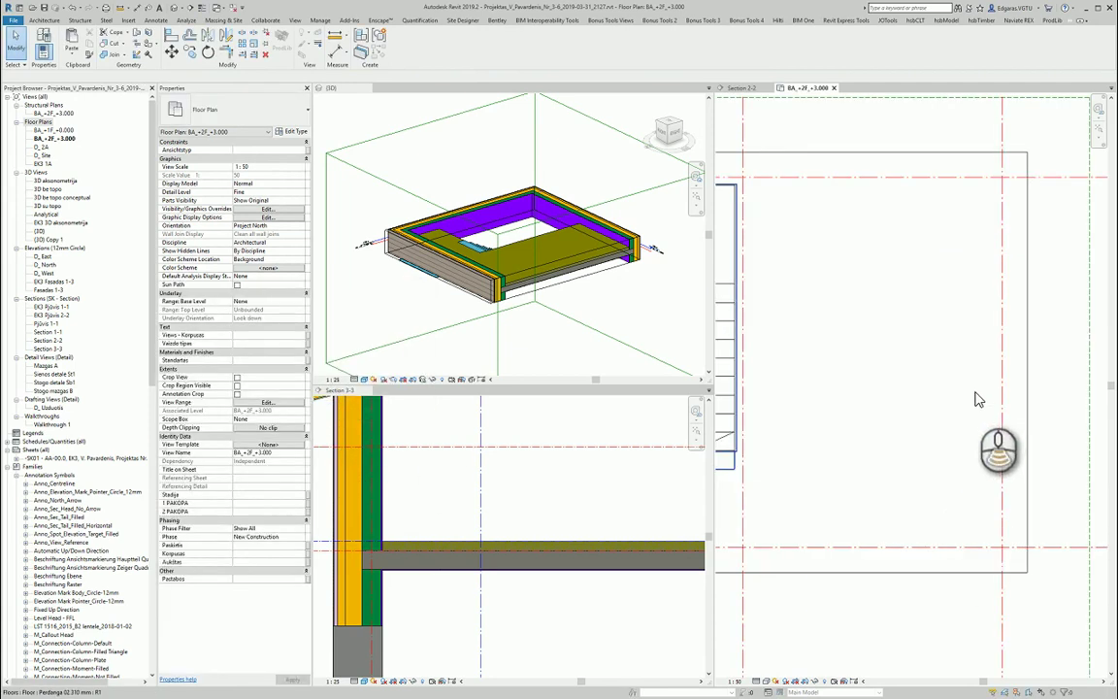
pyautogui.scroll(-3, 973, 404)
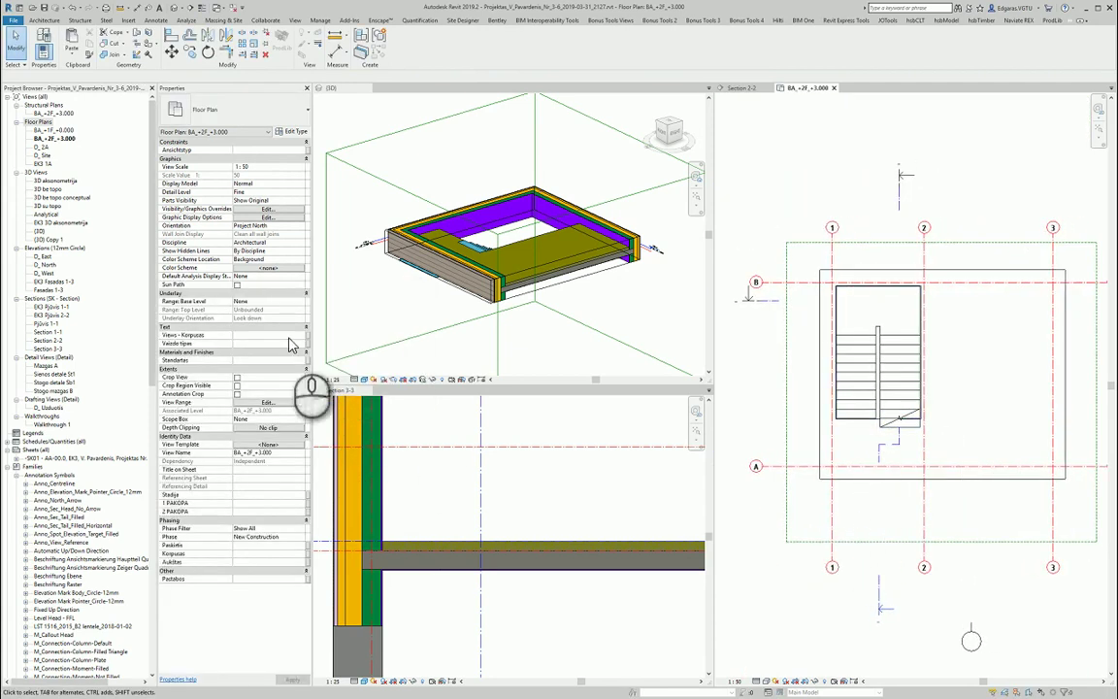
pyautogui.click(271, 403)
pyautogui.doubleClick(404, 346)
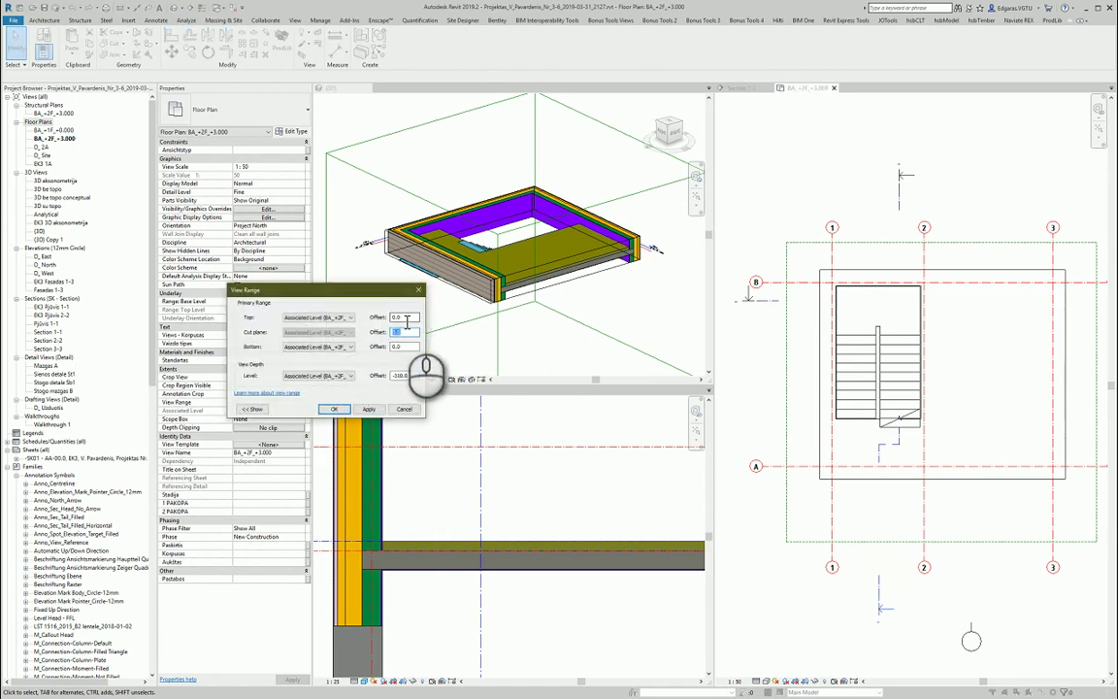
pyautogui.write('50')
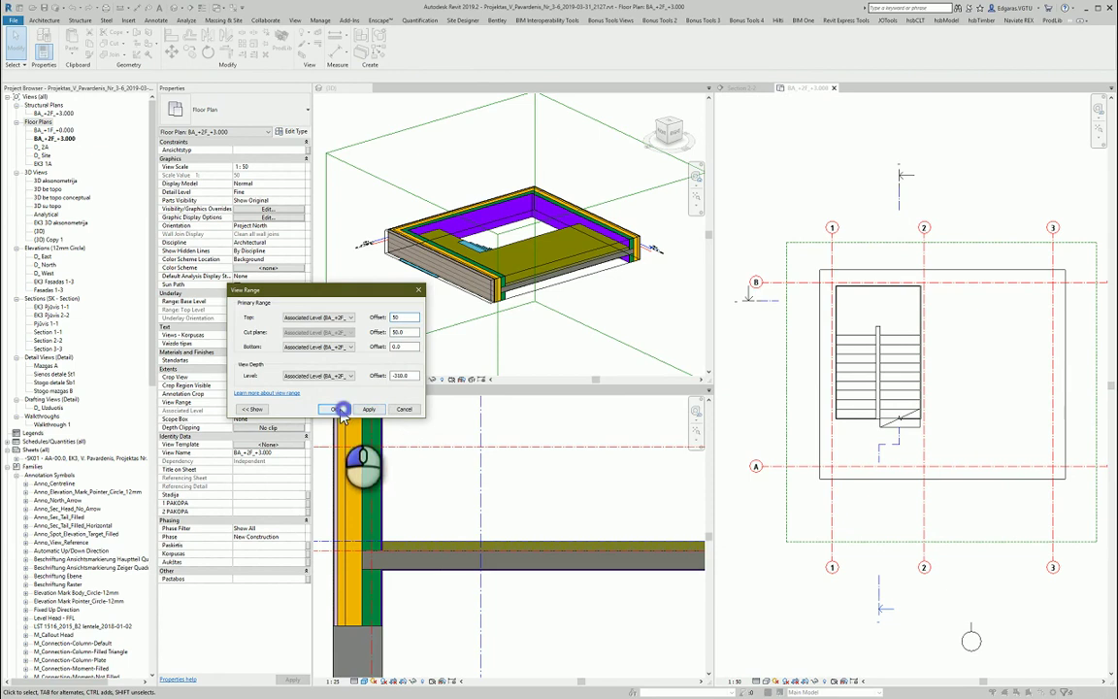
pyautogui.click(340, 410)
pyautogui.scroll(2, 982, 480)
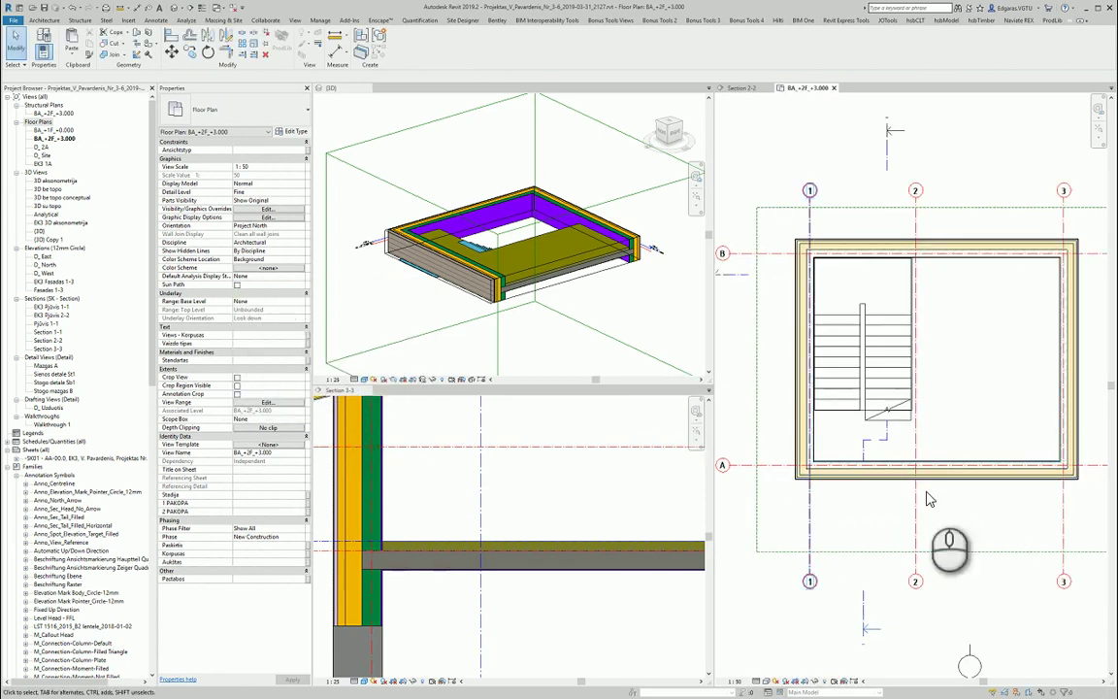
# Override the Walls category's surface transparency to 100% in the floor plan's visibility/graphics settings.
pyautogui.click(872, 505)
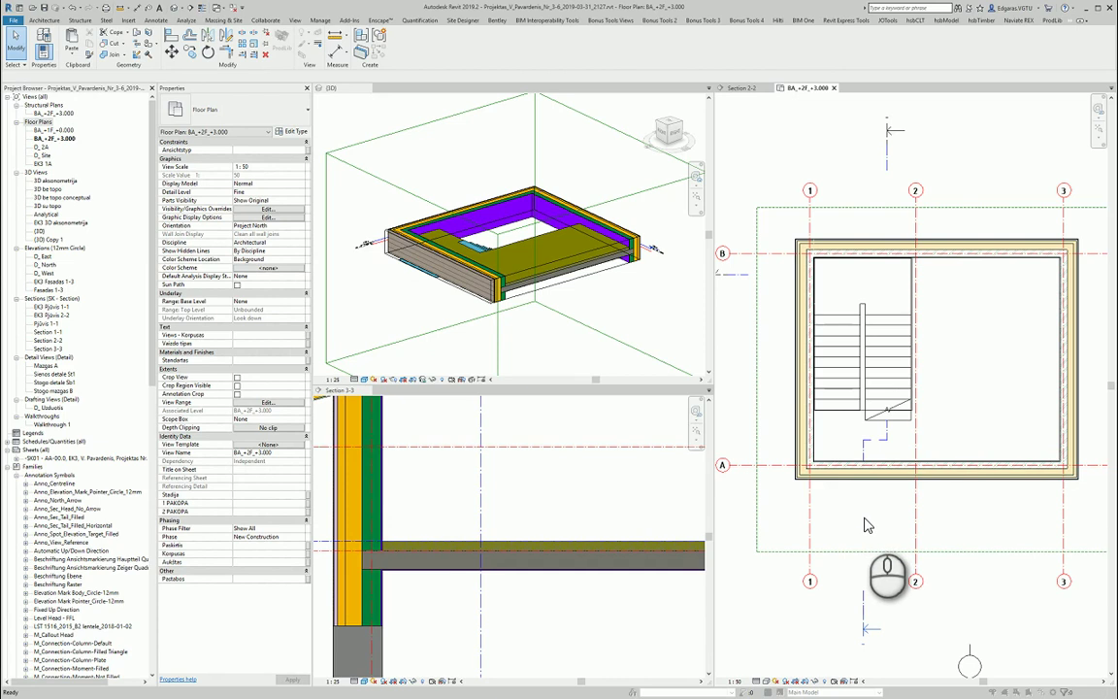
pyautogui.press('v')
pyautogui.press('g')
pyautogui.click(630, 379)
pyautogui.scroll(-3, 633, 381)
pyautogui.click(632, 379)
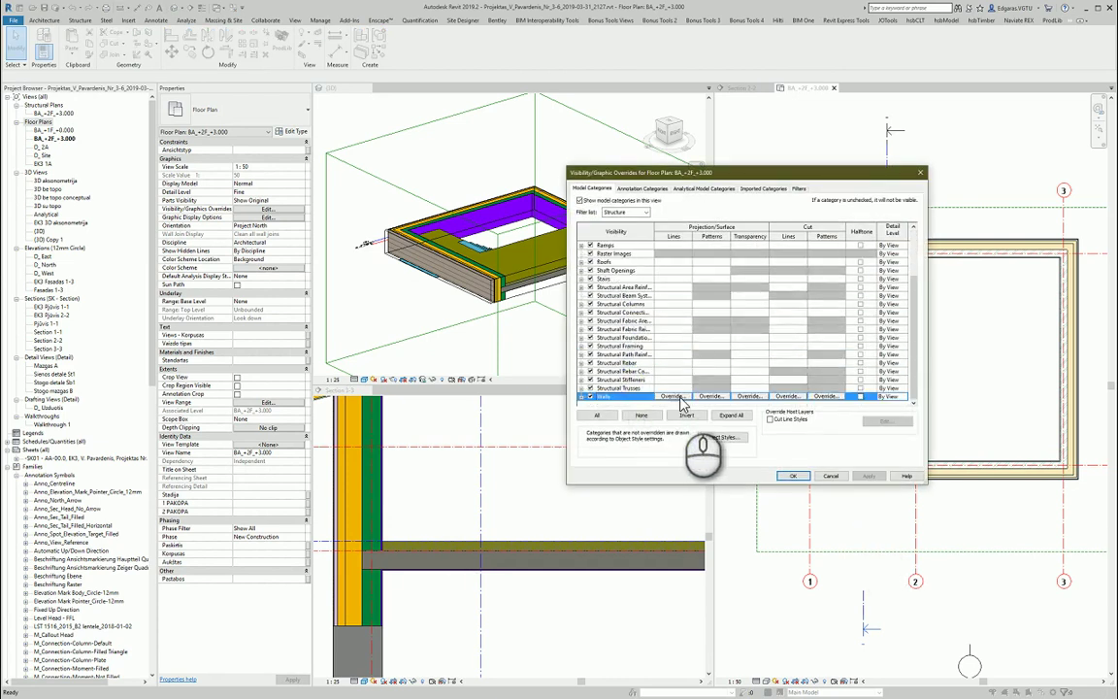
pyautogui.click(761, 397)
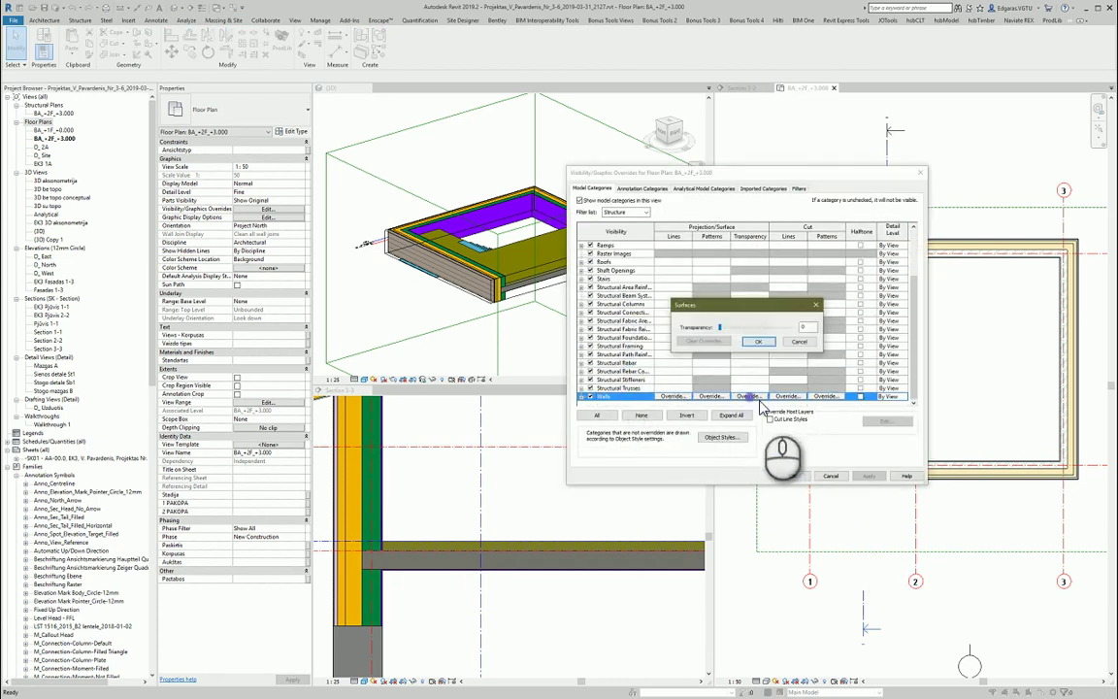
pyautogui.moveTo(721, 332); pyautogui.dragTo(794, 328)
pyautogui.click(758, 342)
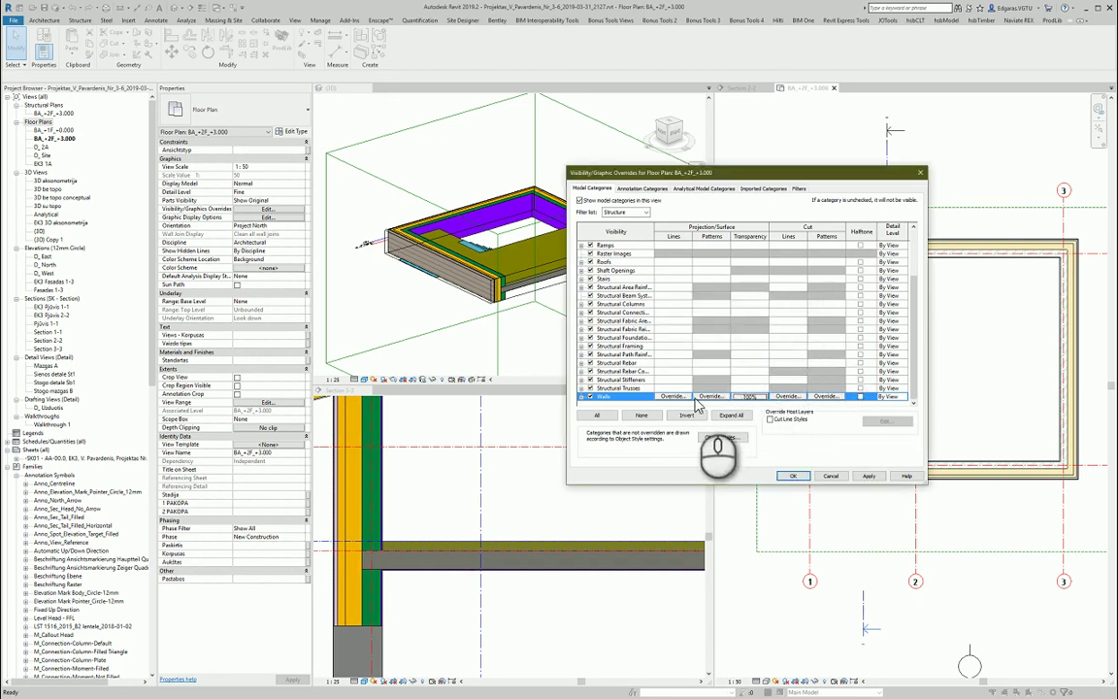
# Override the Walls category's cut lines with a dashed ACAD ISO02W100 pattern in blue.
pyautogui.click(787, 397)
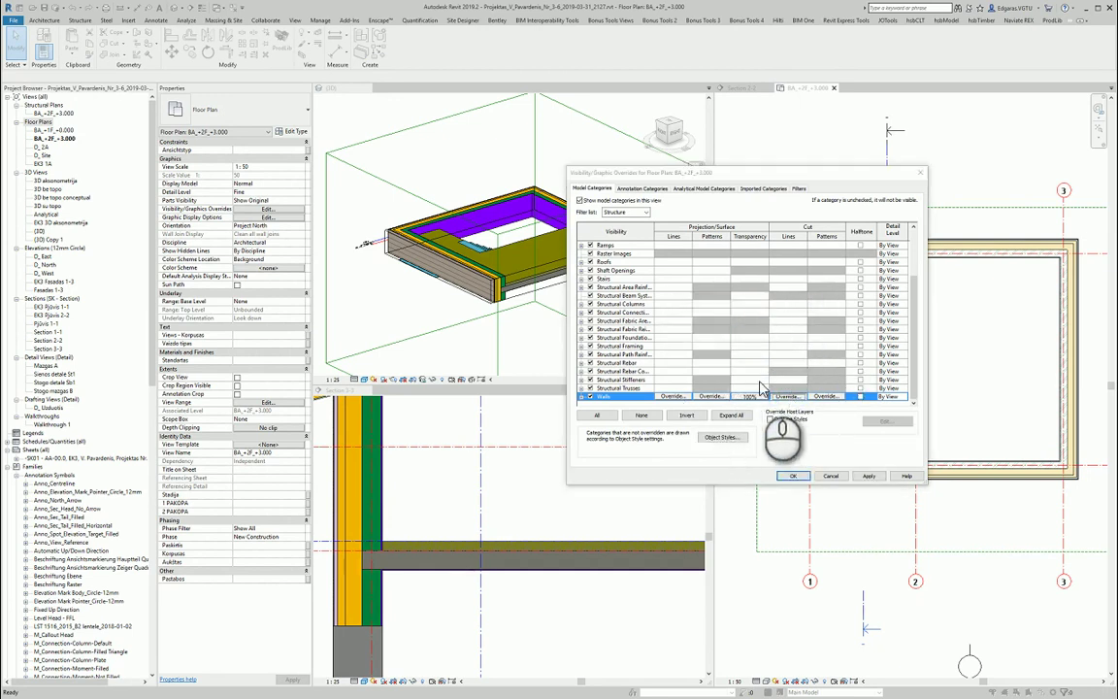
pyautogui.click(771, 312)
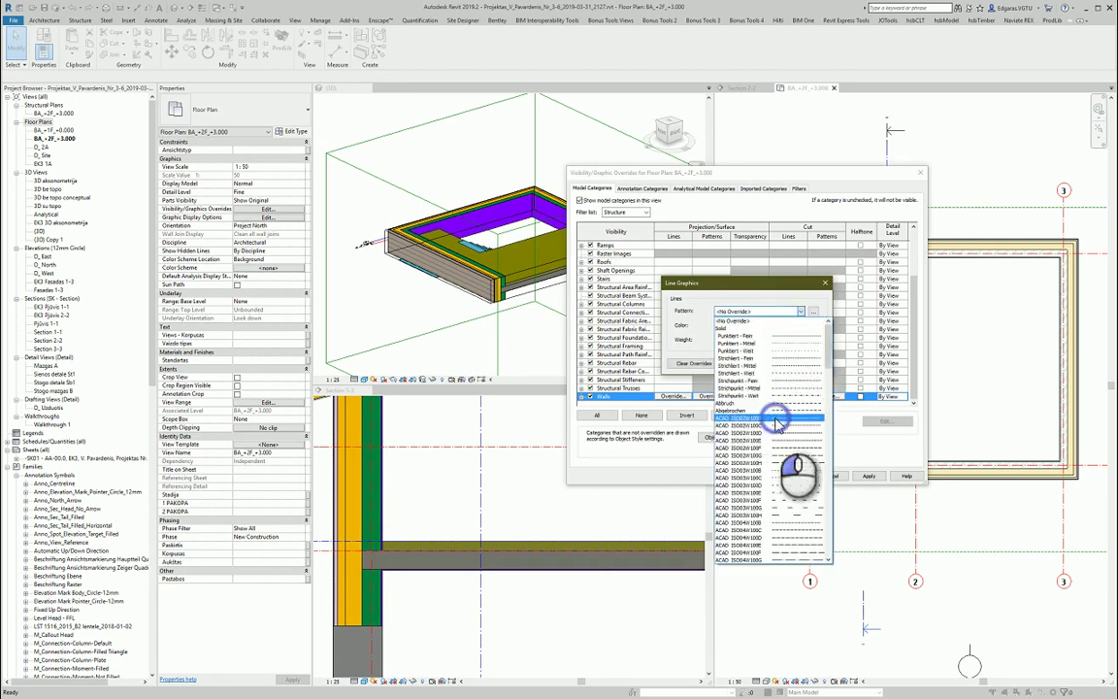
pyautogui.click(776, 425)
pyautogui.click(755, 327)
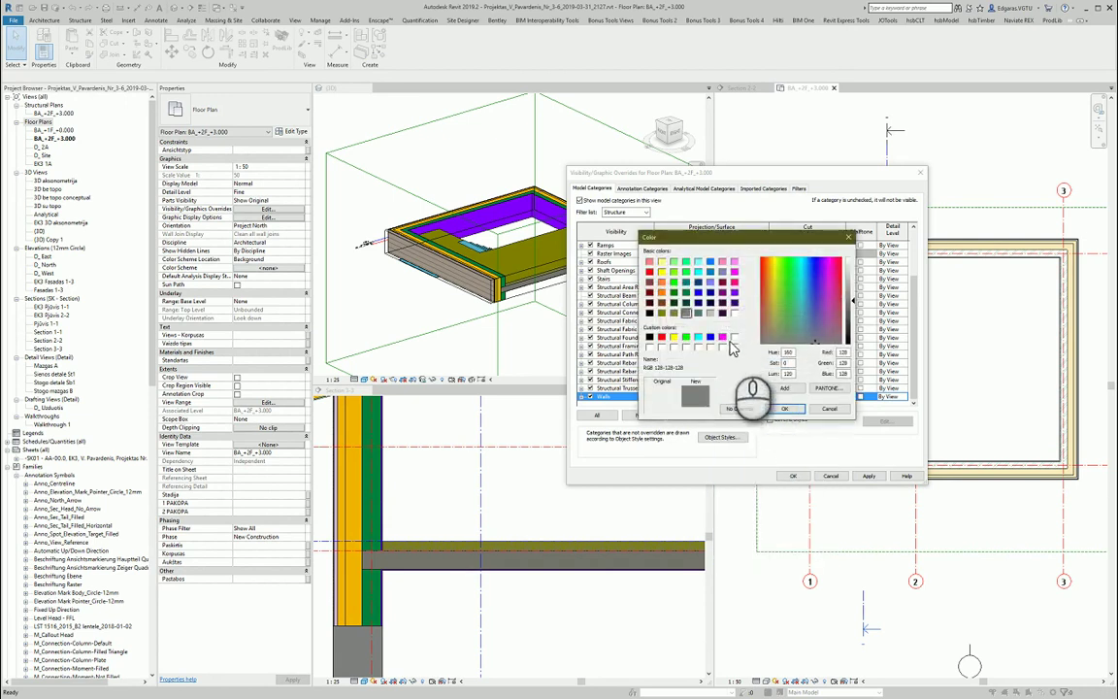
pyautogui.click(711, 338)
pyautogui.click(786, 409)
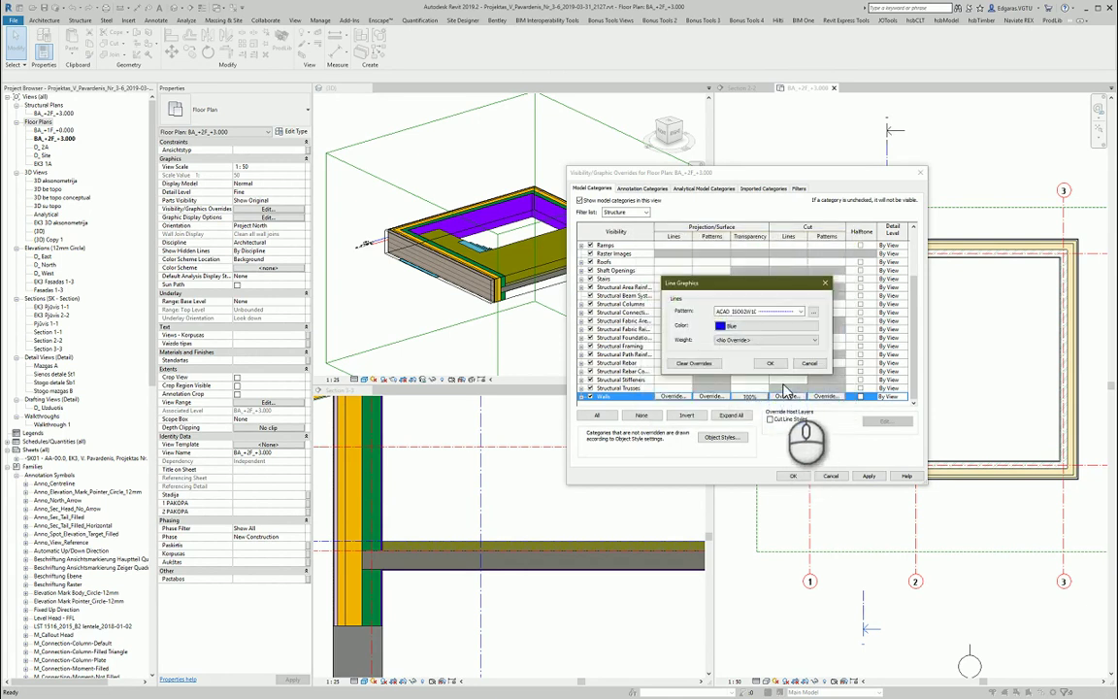
pyautogui.click(768, 365)
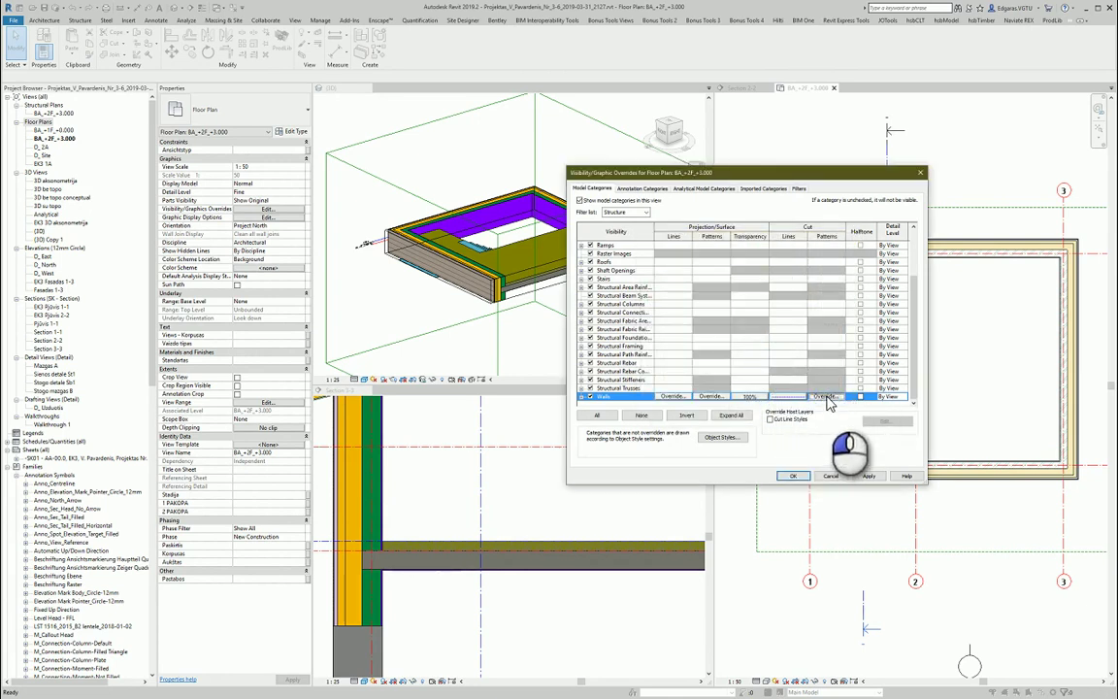
# Hide the foreground and background cut patterns of the Walls category and apply the overrides to the plan.
pyautogui.click(825, 395)
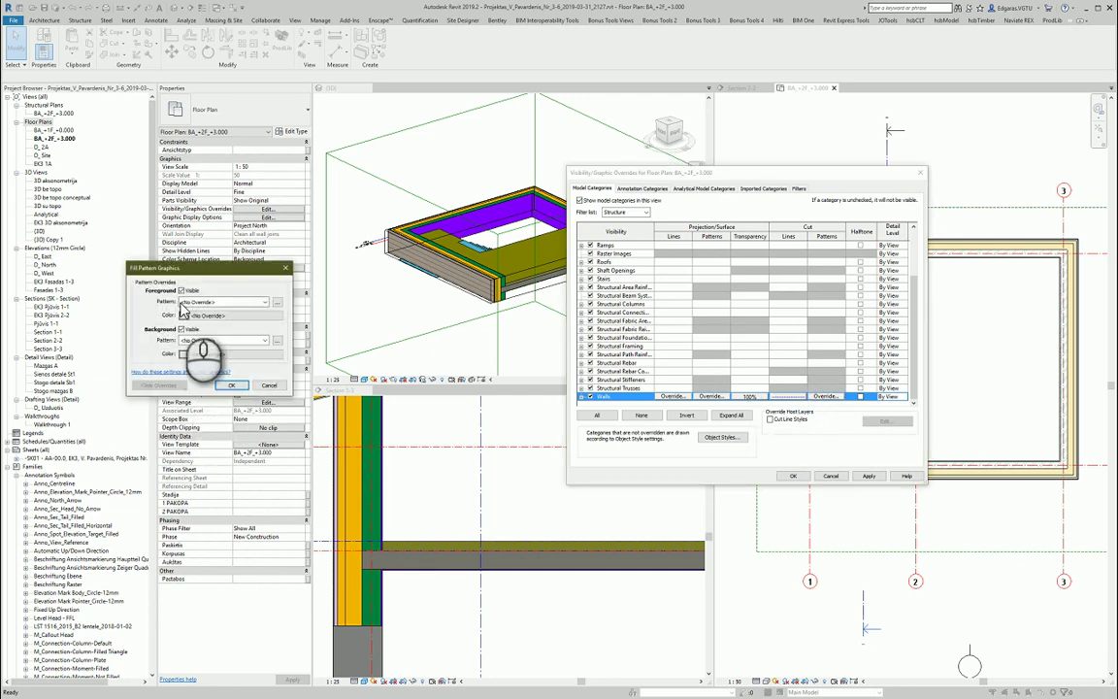
pyautogui.click(190, 291)
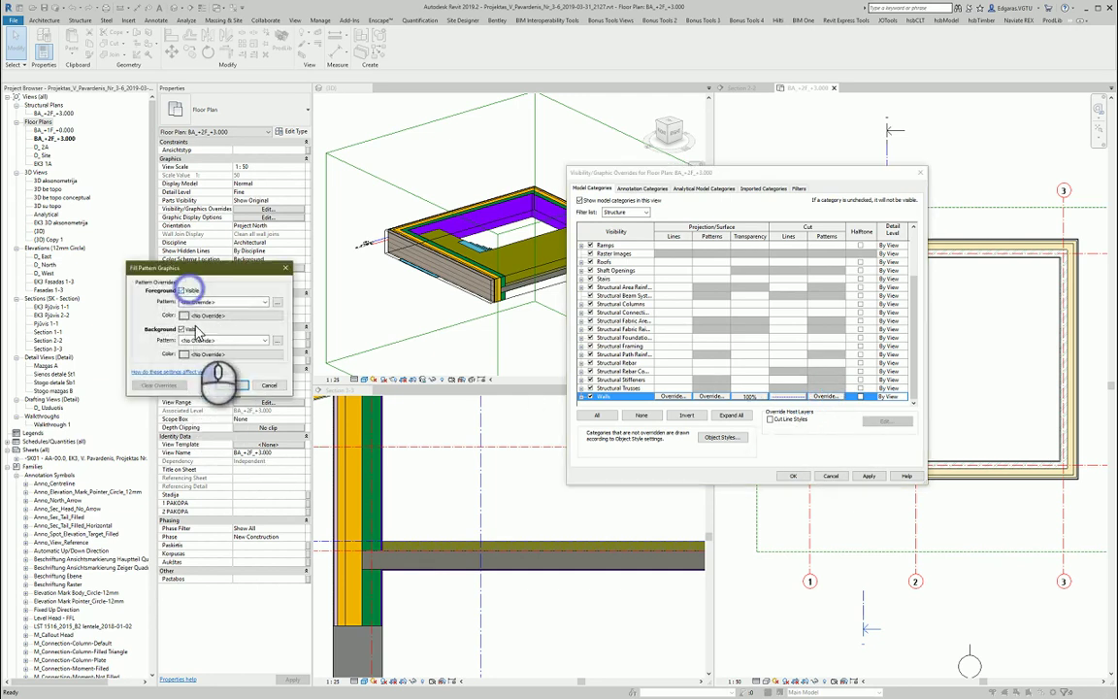
pyautogui.click(234, 385)
pyautogui.click(866, 476)
pyautogui.click(792, 476)
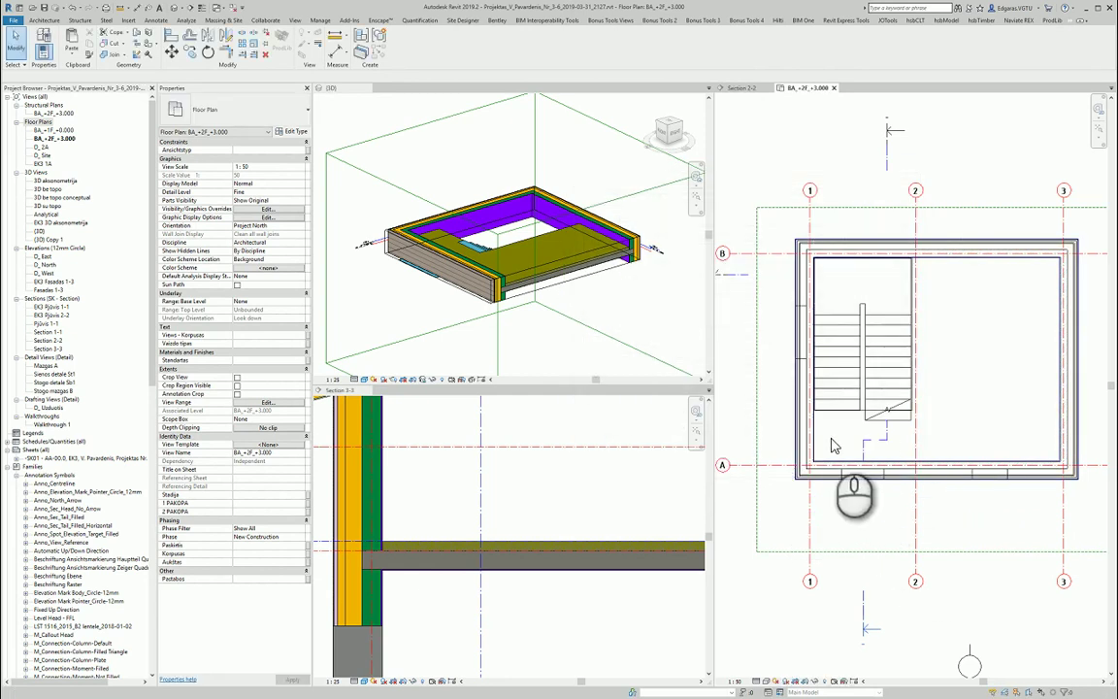
# Set the Walls category's detail level to Coarse in the plan's visibility/graphics overrides.
pyautogui.scroll(3, 824, 461)
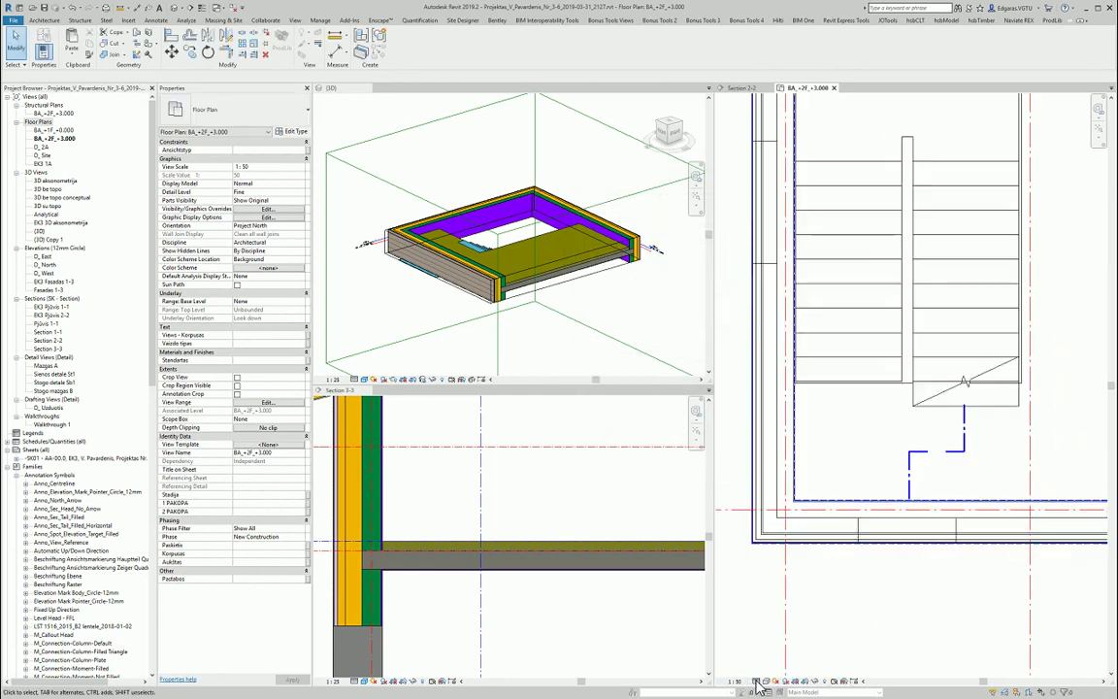
pyautogui.scroll(-3, 853, 582)
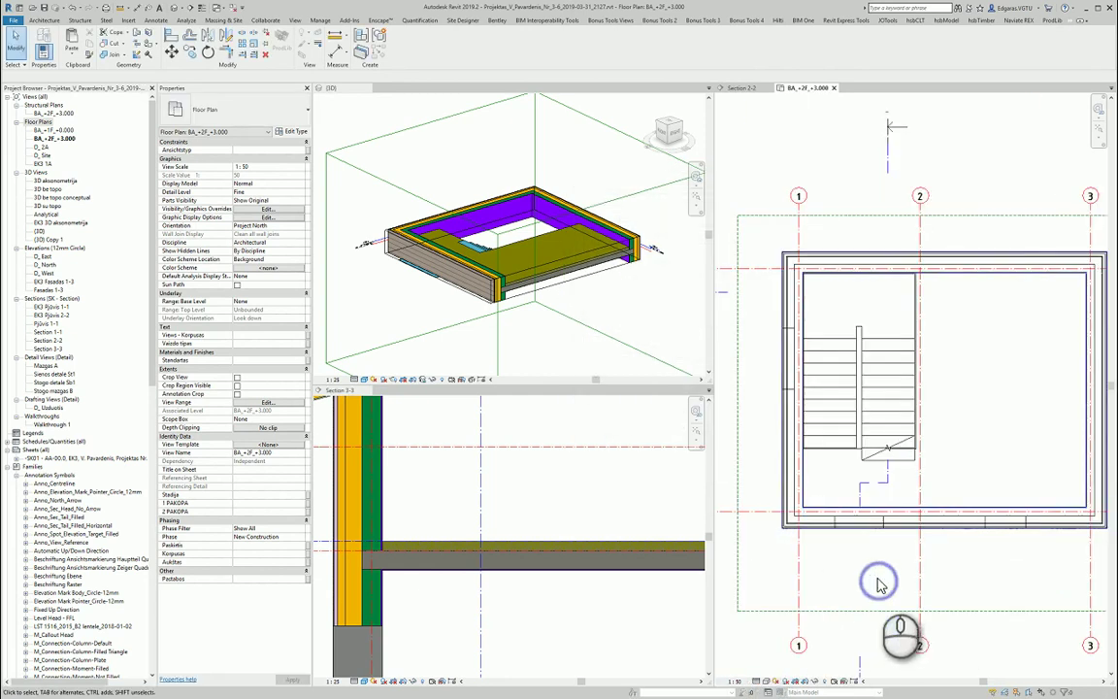
pyautogui.press('g')
pyautogui.scroll(-3, 870, 364)
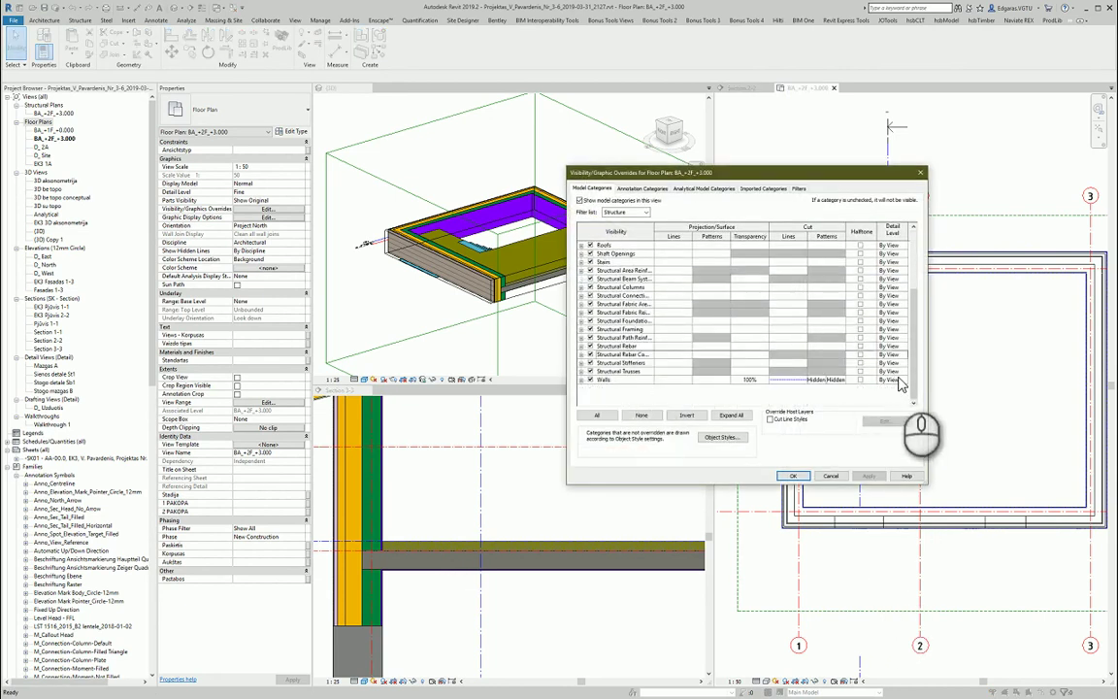
pyautogui.click(900, 395)
pyautogui.click(905, 399)
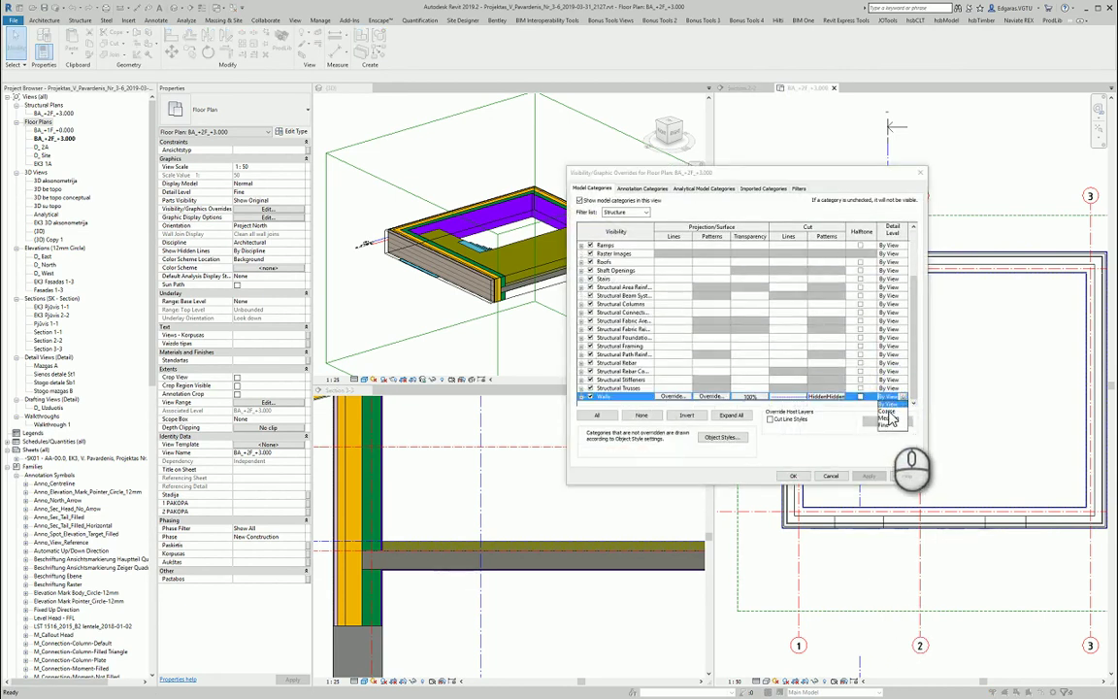
pyautogui.click(891, 412)
pyautogui.click(797, 476)
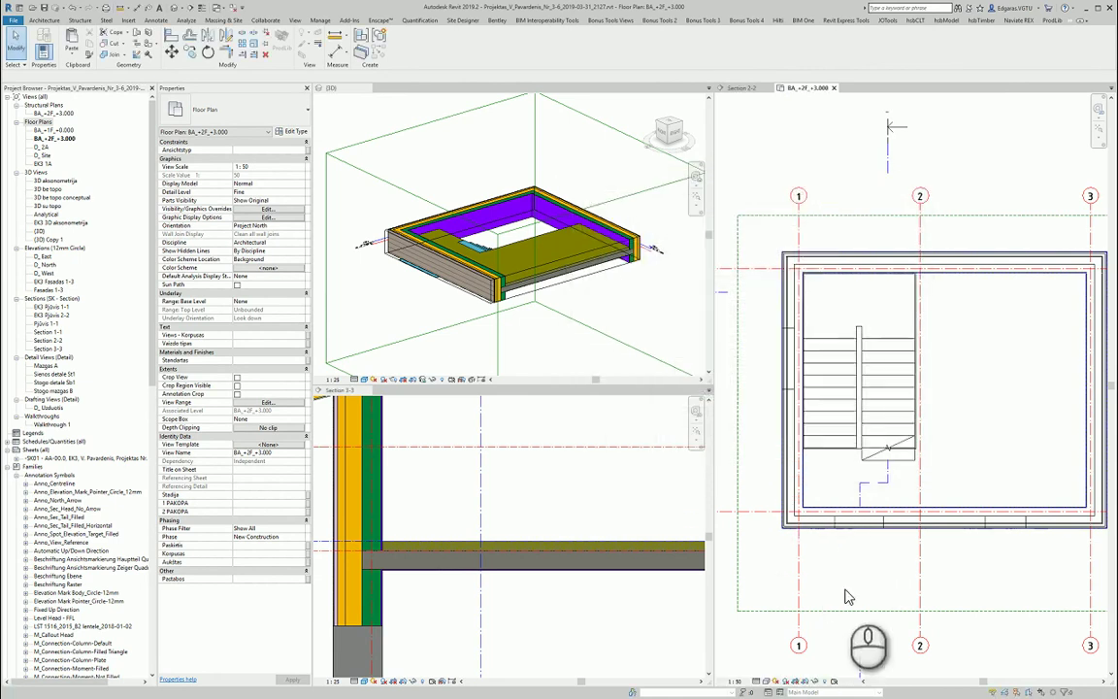
# Examine the floor's extent and the wall lines in plan, especially at the corner near the stair.
pyautogui.scroll(2, 825, 582)
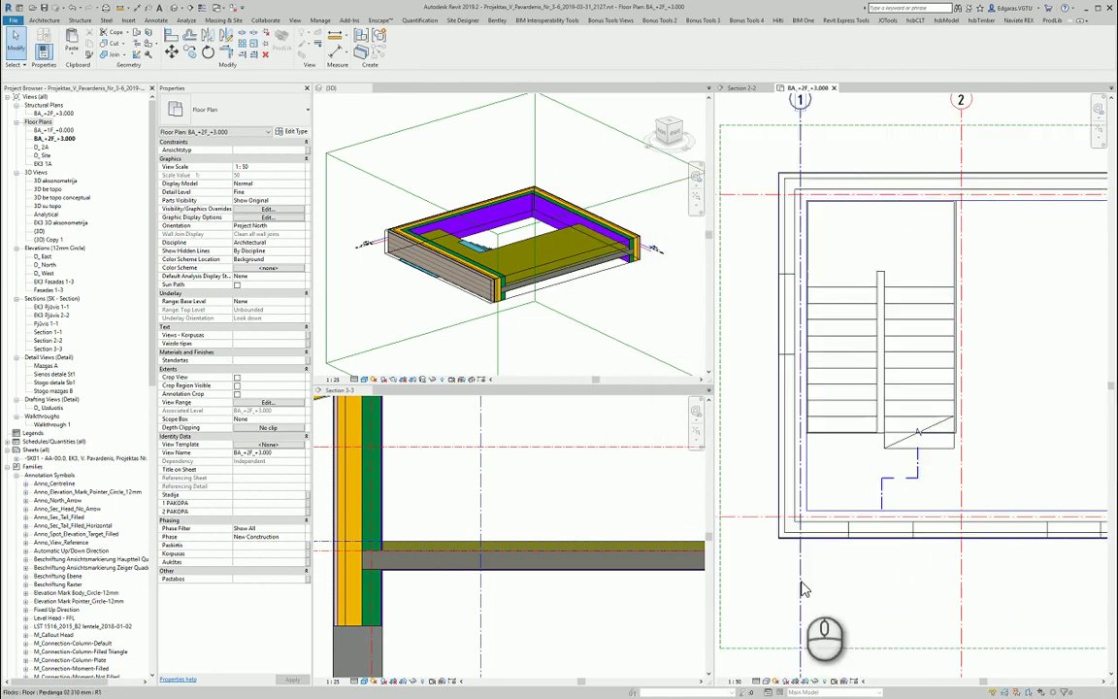
pyautogui.click(810, 497)
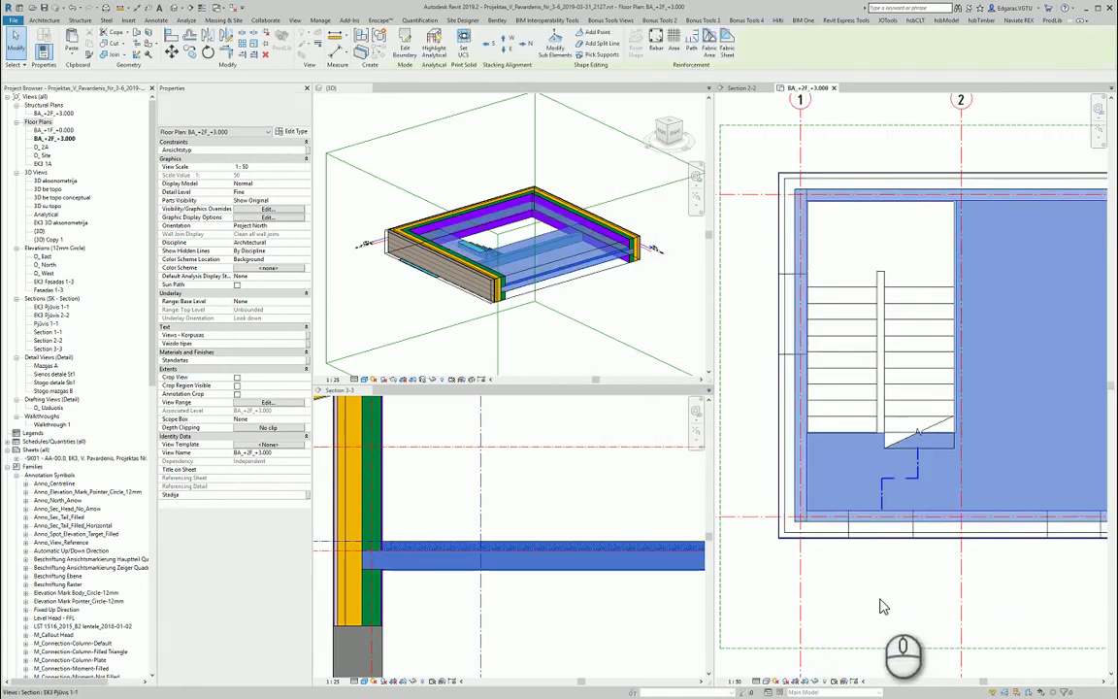
pyautogui.scroll(-3, 970, 466)
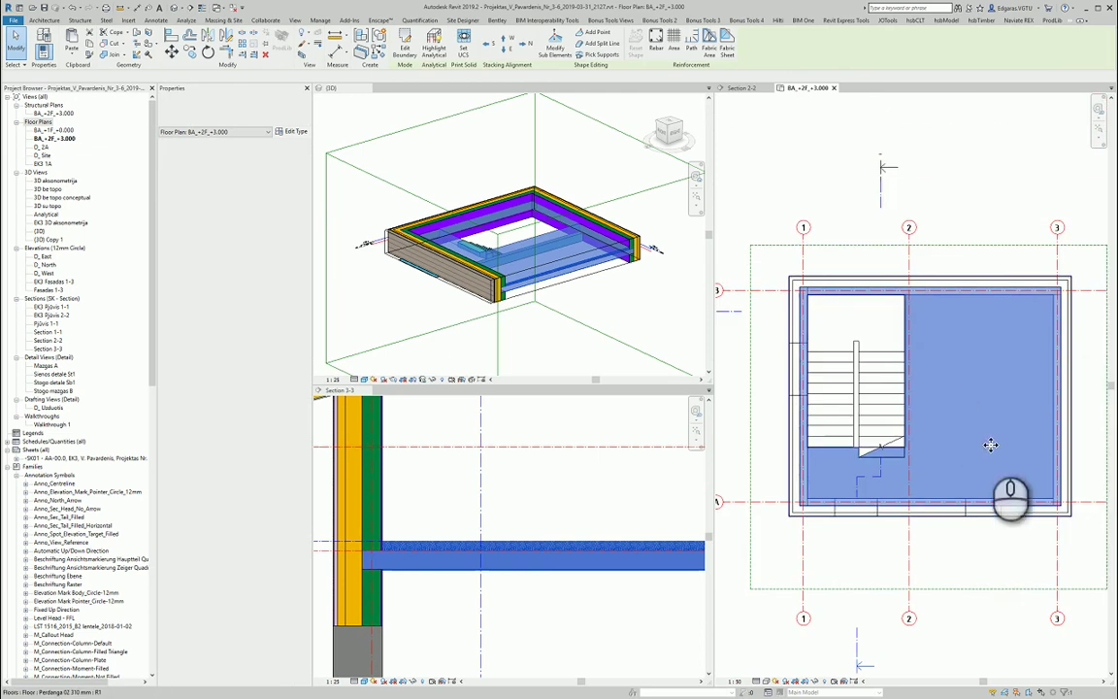
pyautogui.click(838, 534)
pyautogui.scroll(4, 786, 485)
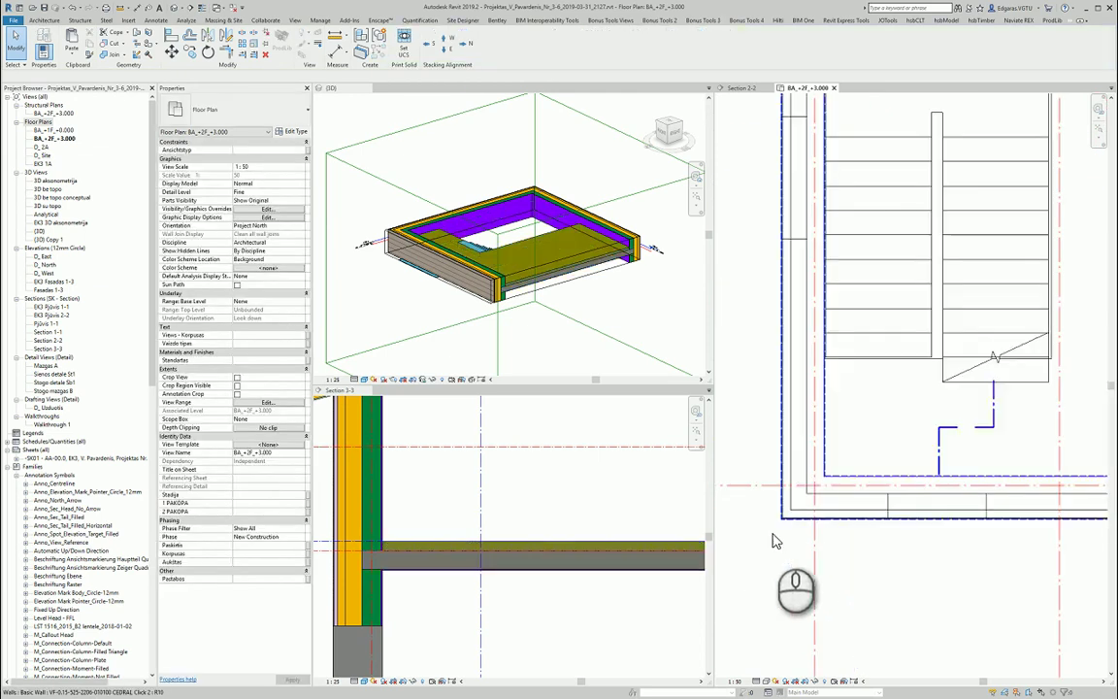
pyautogui.scroll(3, 795, 456)
pyautogui.scroll(-3, 789, 458)
pyautogui.moveTo(895, 565); pyautogui.dragTo(847, 539, button='middle')
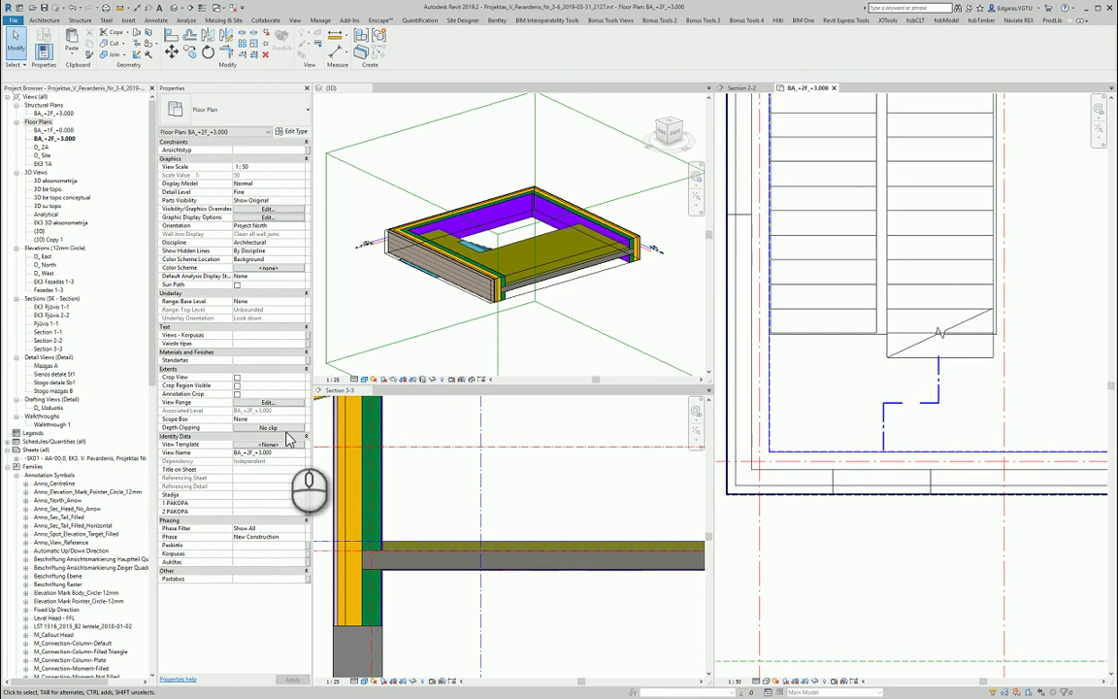
pyautogui.click(888, 558)
pyautogui.click(848, 554)
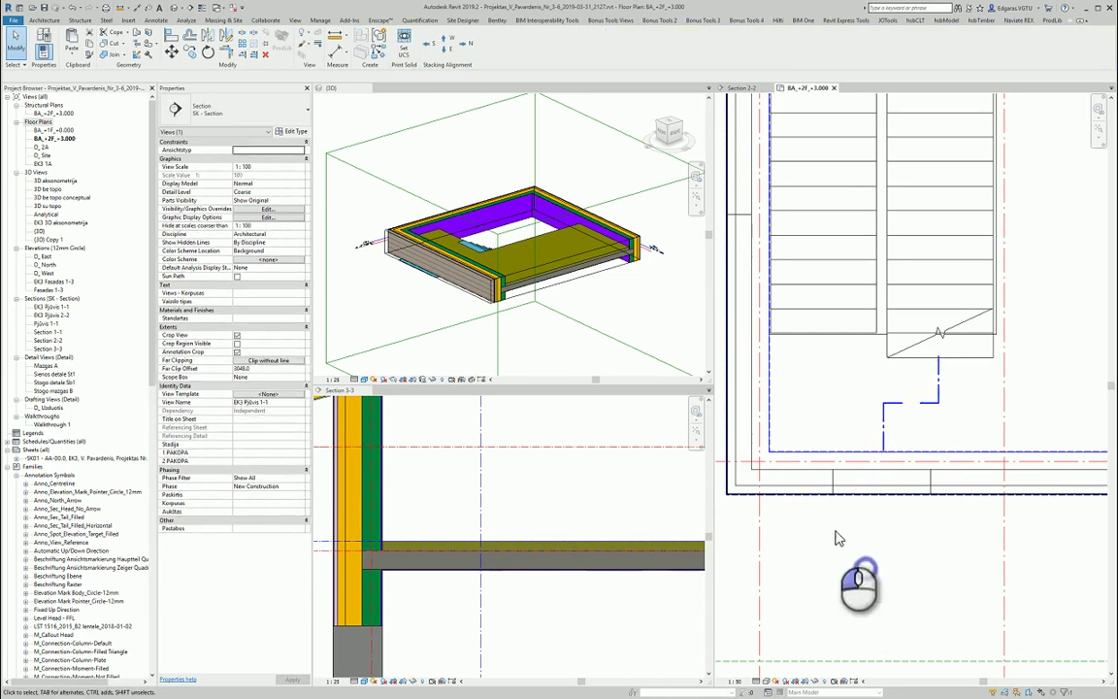
# Override the Walls category's projection lines with a dashed ACAD ISO02W100 pattern in blue.
pyautogui.press('v')
pyautogui.press('g')
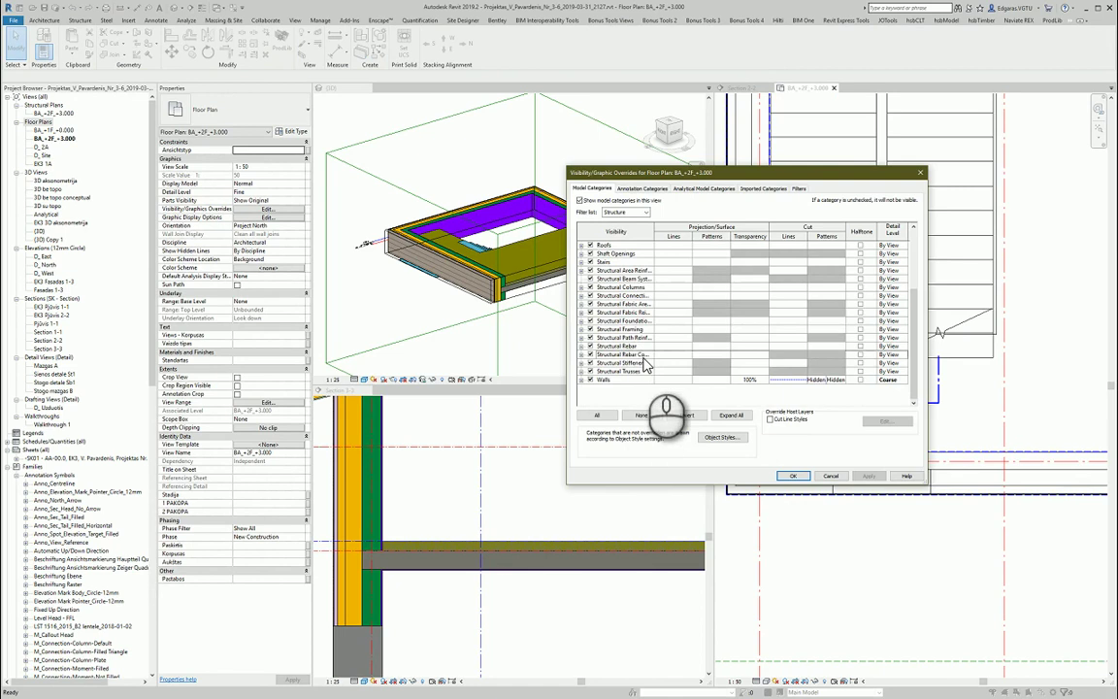
pyautogui.scroll(-1, 643, 364)
pyautogui.click(675, 363)
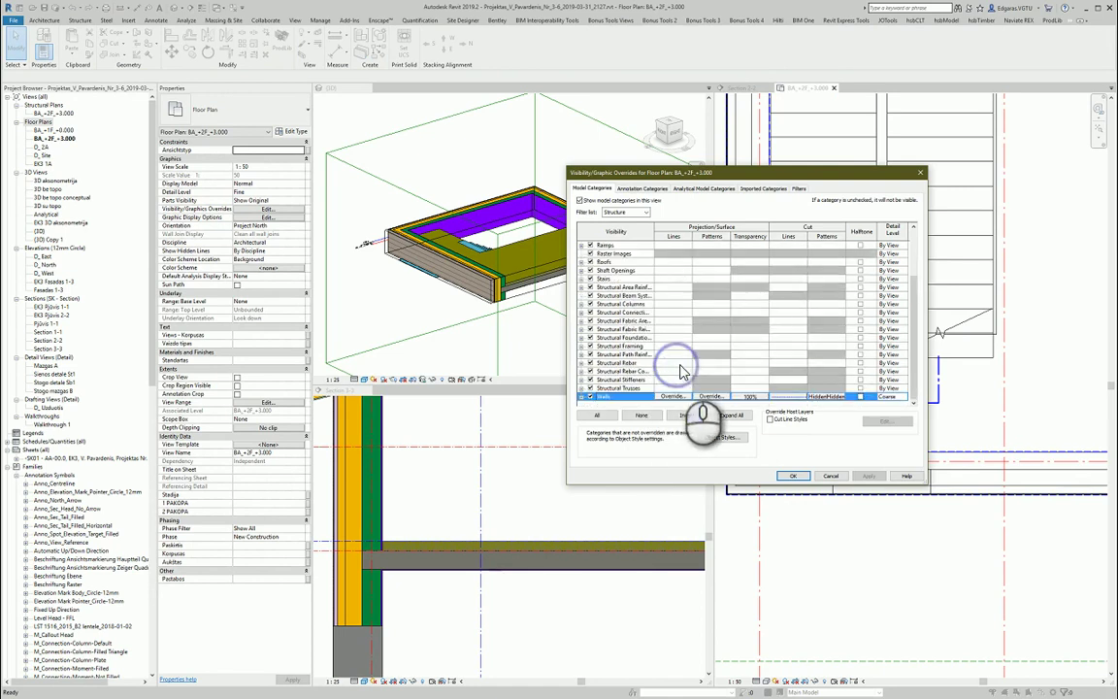
pyautogui.click(683, 398)
pyautogui.click(769, 312)
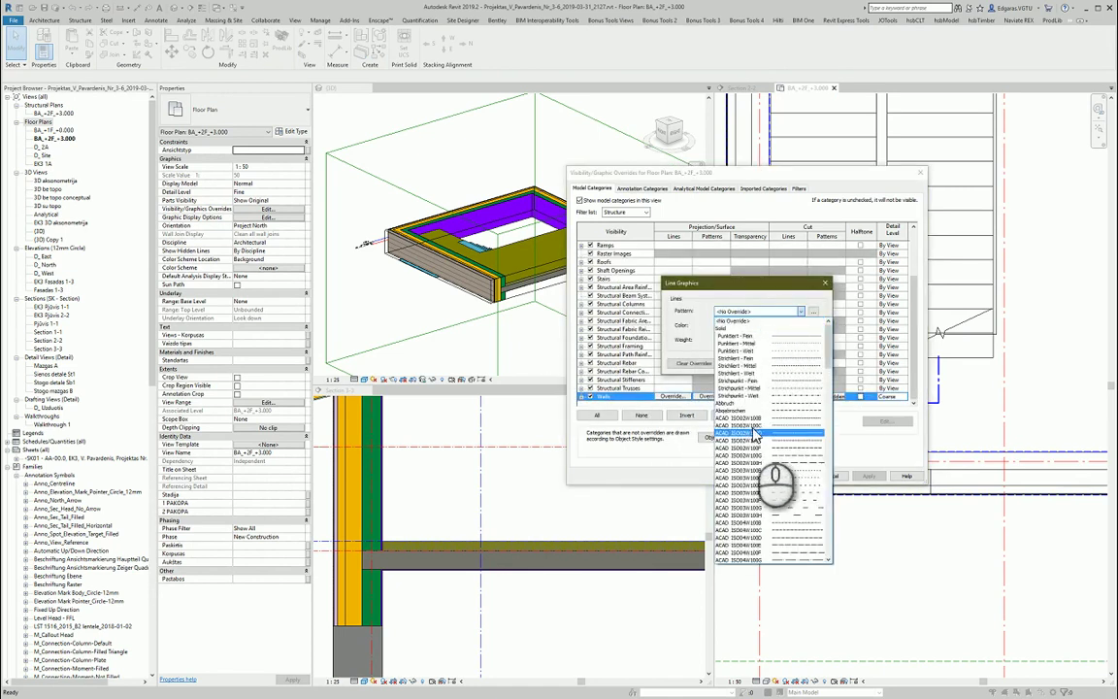
pyautogui.click(762, 417)
pyautogui.click(761, 326)
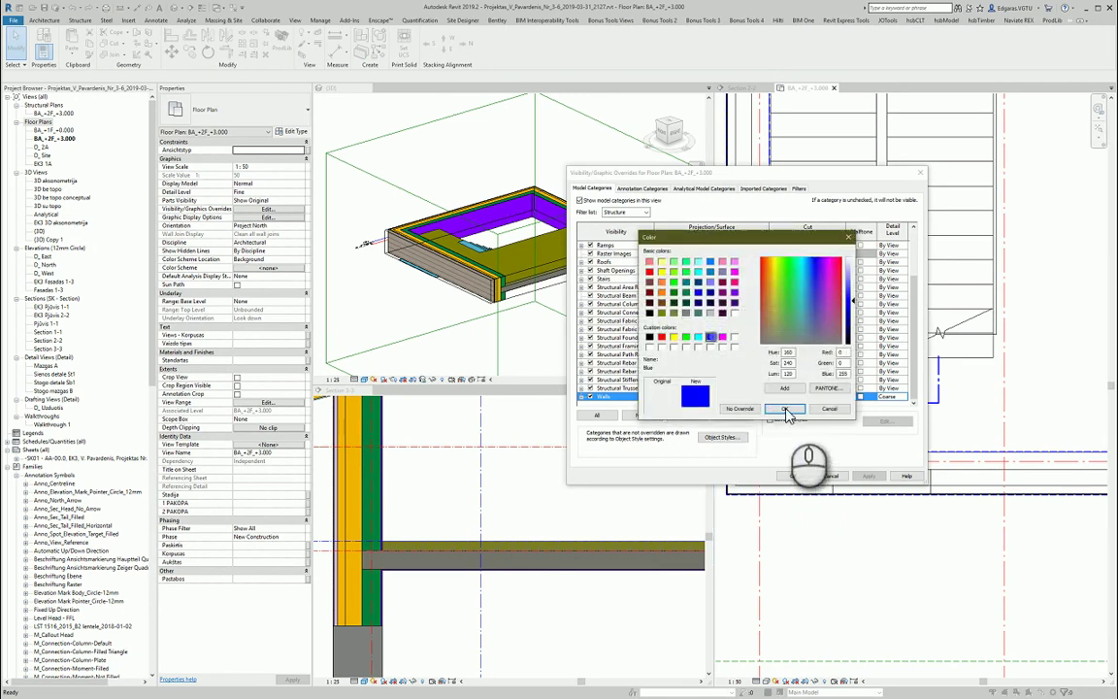
pyautogui.click(784, 407)
pyautogui.click(768, 367)
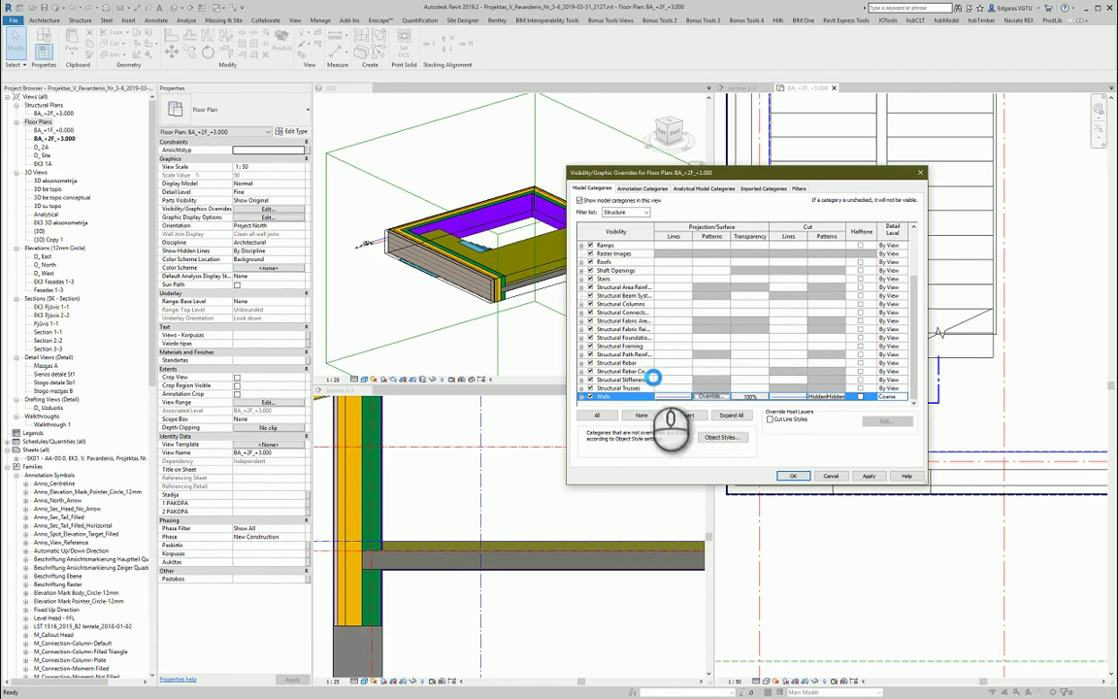
# Hide the foreground and background surface patterns of the Walls category and apply the overrides to the plan.
pyautogui.click(710, 396)
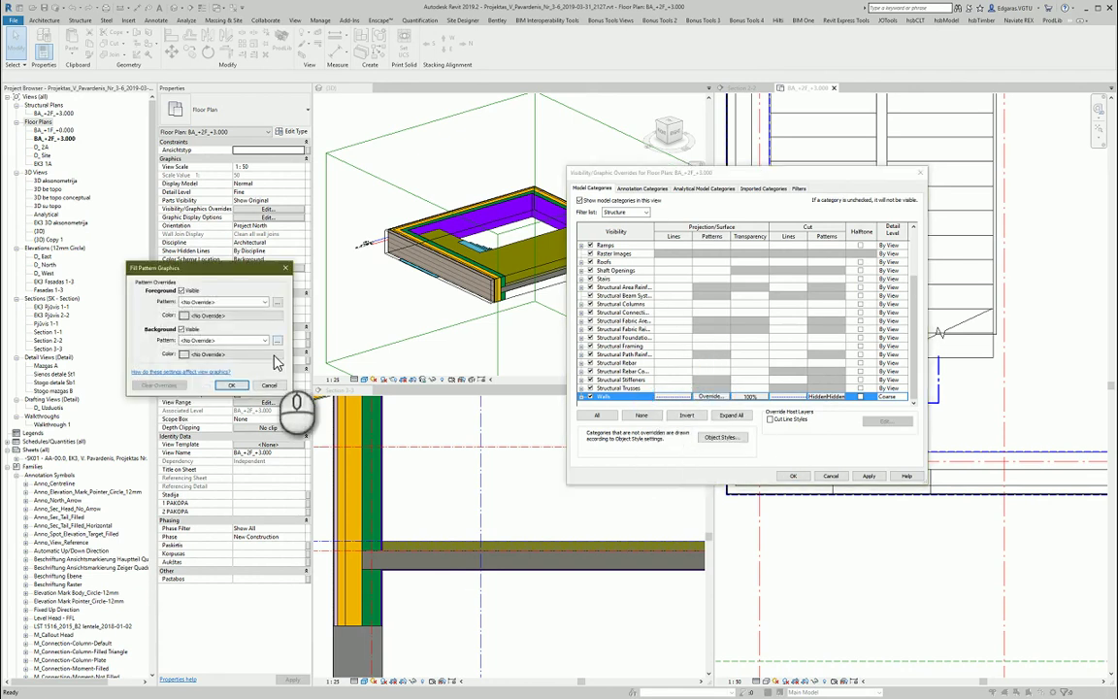
pyautogui.click(181, 329)
pyautogui.click(182, 290)
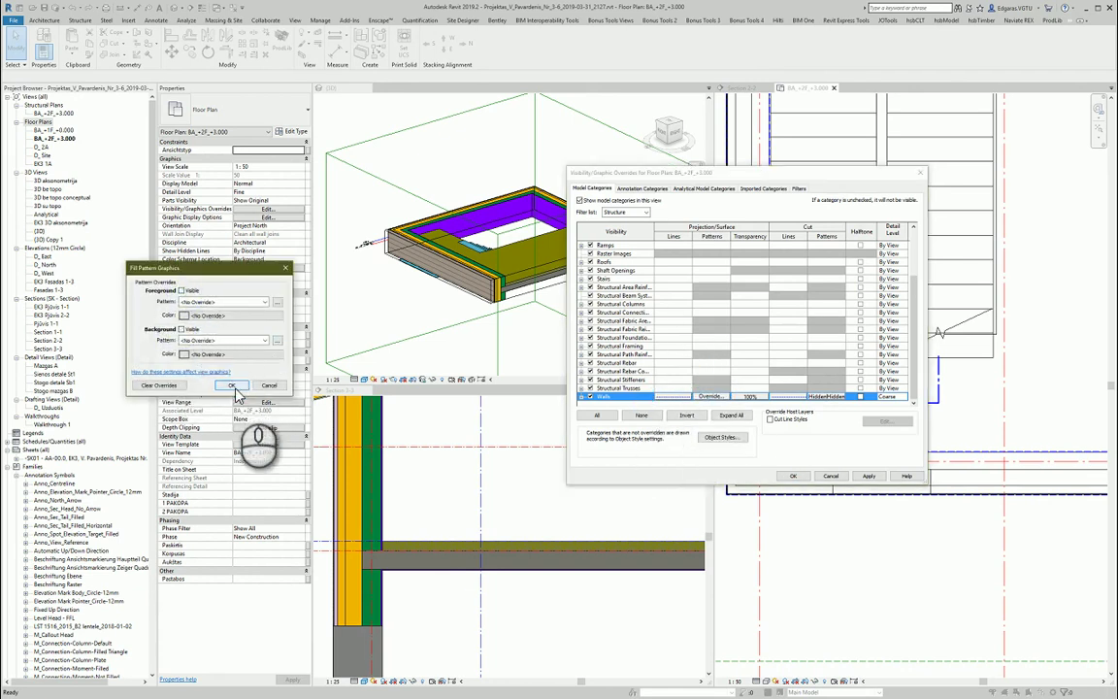
pyautogui.click(234, 387)
pyautogui.click(791, 476)
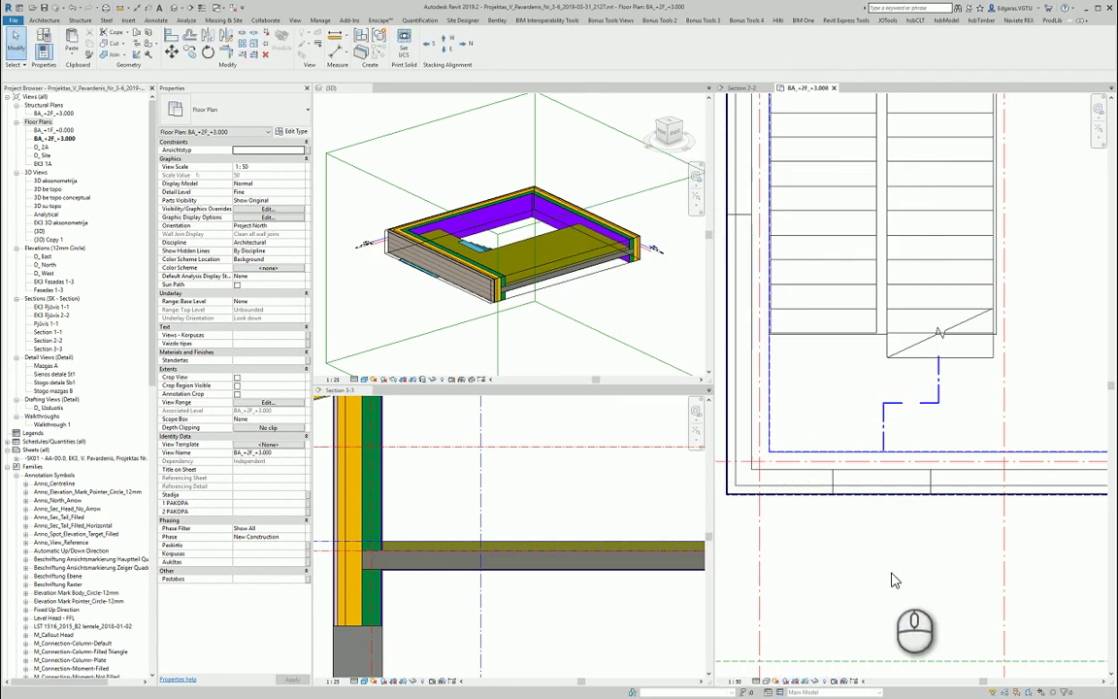
# Set the floor plan's depth clipping to Clip with line.
pyautogui.scroll(-2, 861, 567)
pyautogui.moveTo(918, 474); pyautogui.dragTo(897, 485, button='middle')
pyautogui.scroll(-3, 779, 514)
pyautogui.moveTo(811, 516); pyautogui.dragTo(843, 537, button='middle')
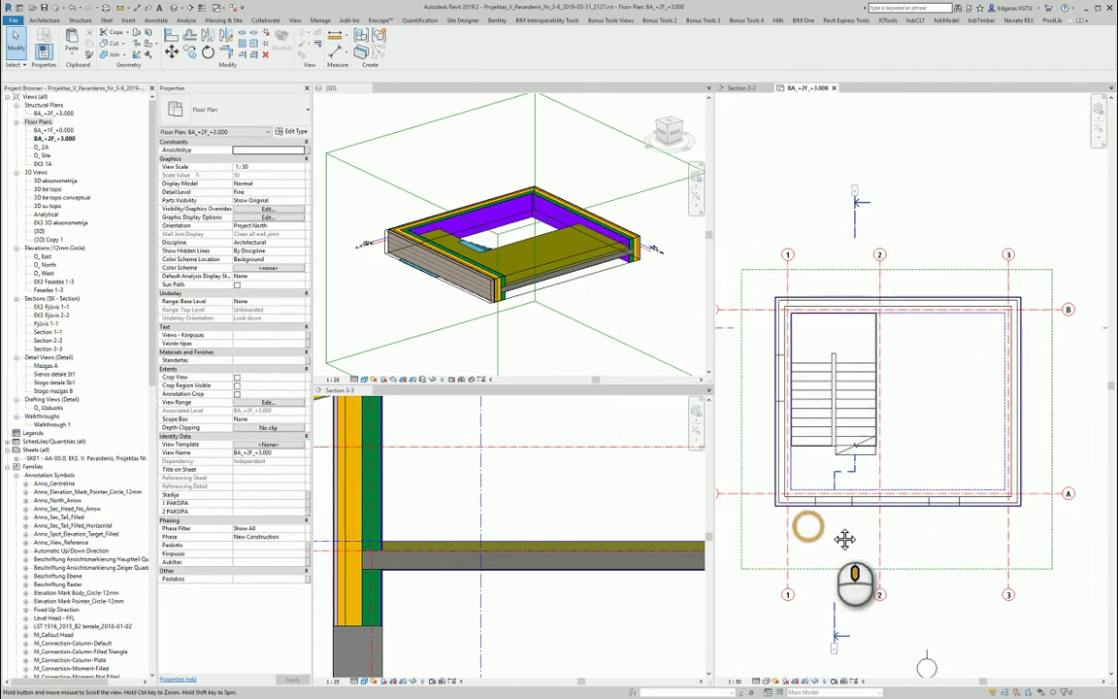
pyautogui.click(274, 428)
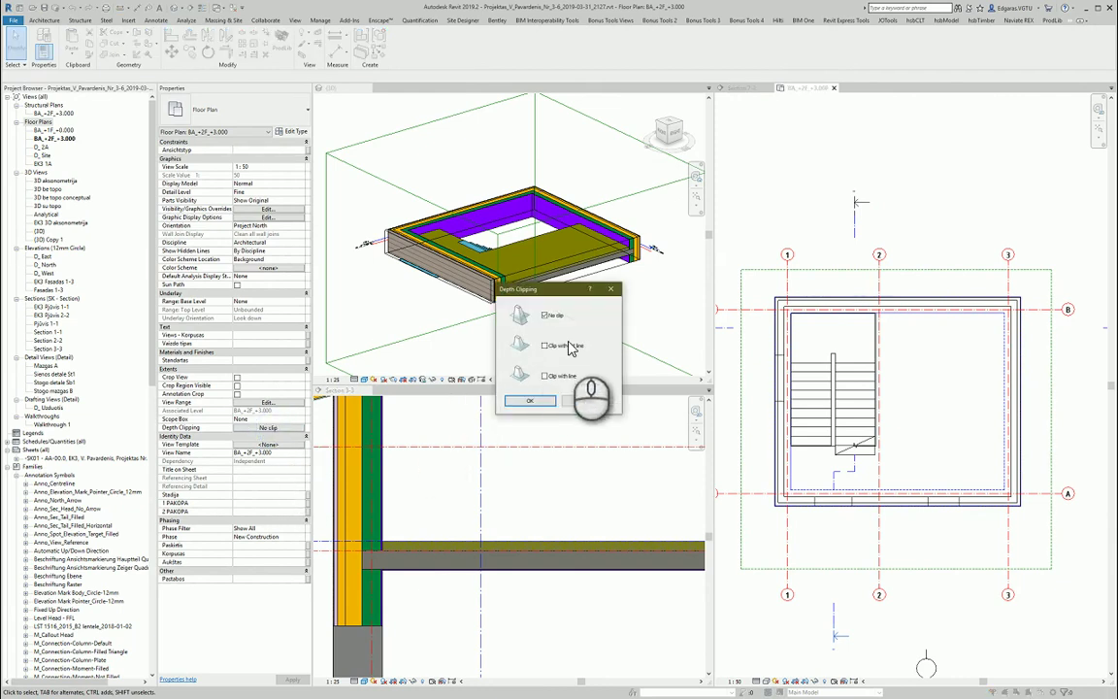
pyautogui.click(564, 376)
pyautogui.click(529, 400)
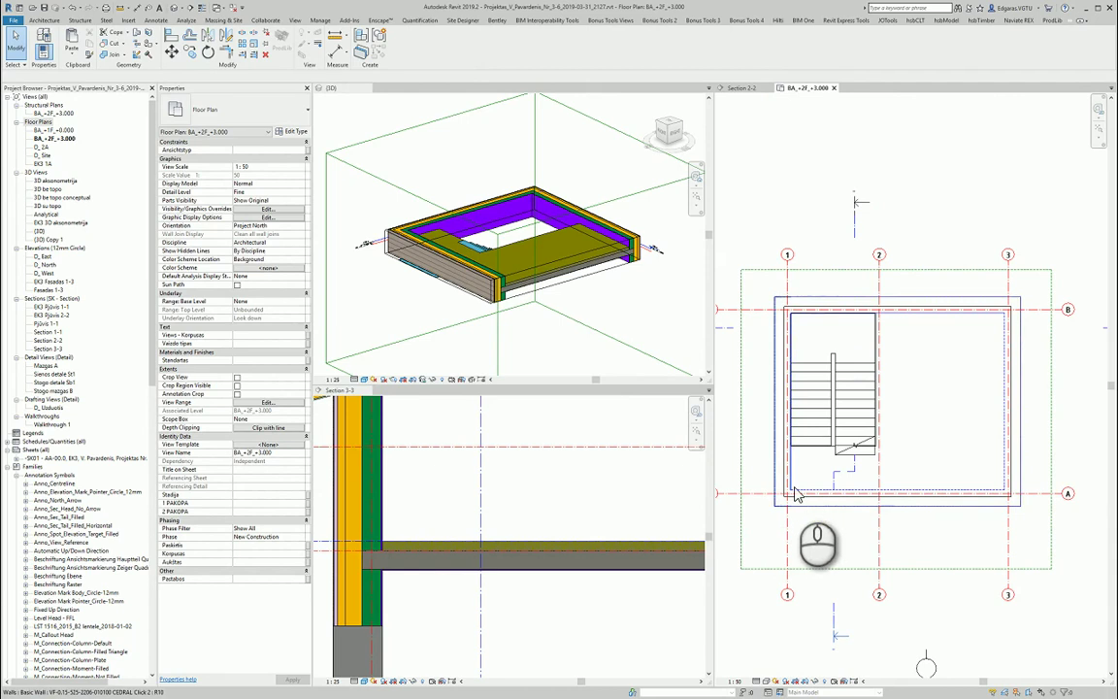
# Examine the wall lines, floor edges and stair opening in the plan, close up and as a whole.
pyautogui.scroll(2, 797, 487)
pyautogui.scroll(2, 890, 573)
pyautogui.scroll(-1, 869, 489)
pyautogui.scroll(-3, 907, 478)
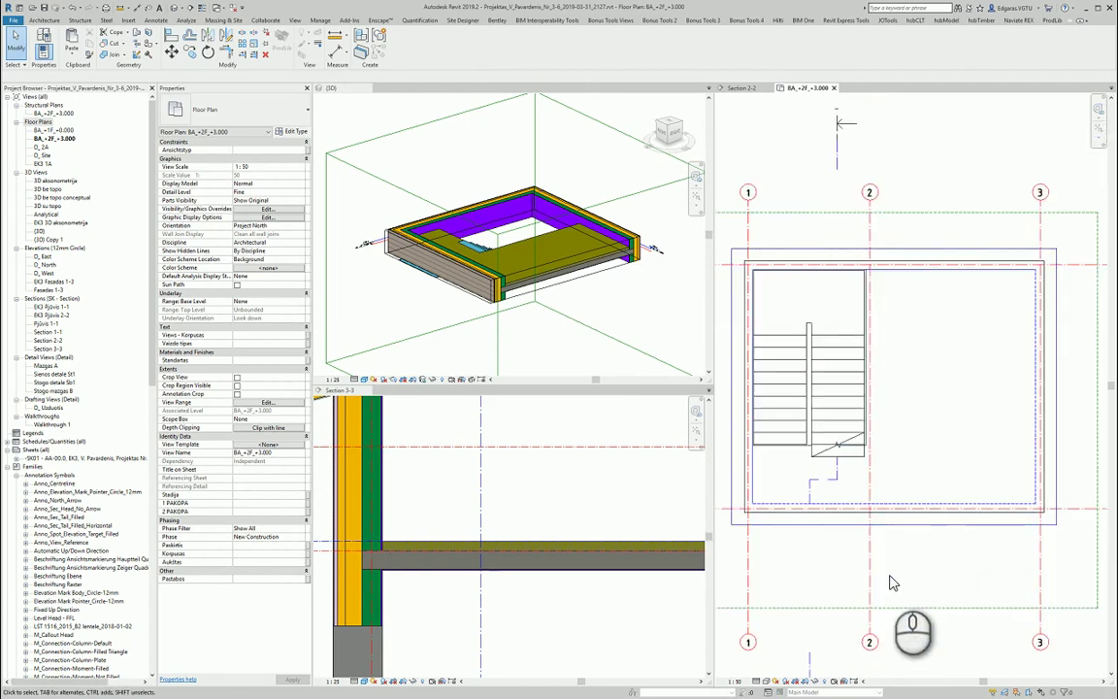
pyautogui.scroll(2, 815, 485)
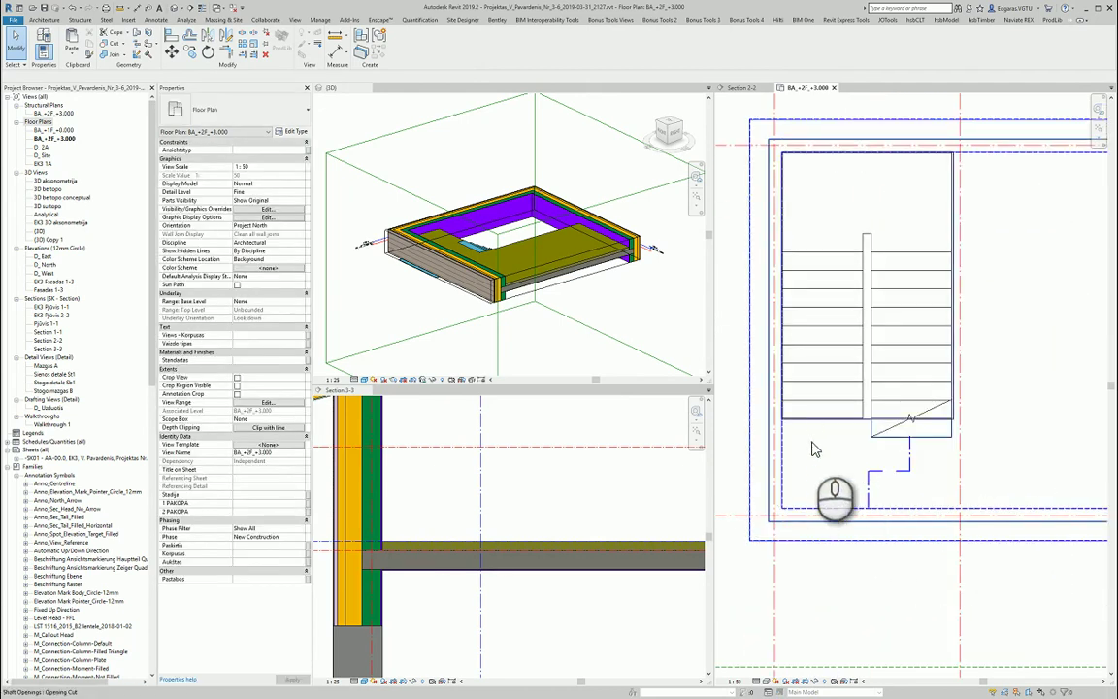
pyautogui.click(1004, 394)
pyautogui.scroll(-2, 1001, 359)
pyautogui.click(1013, 554)
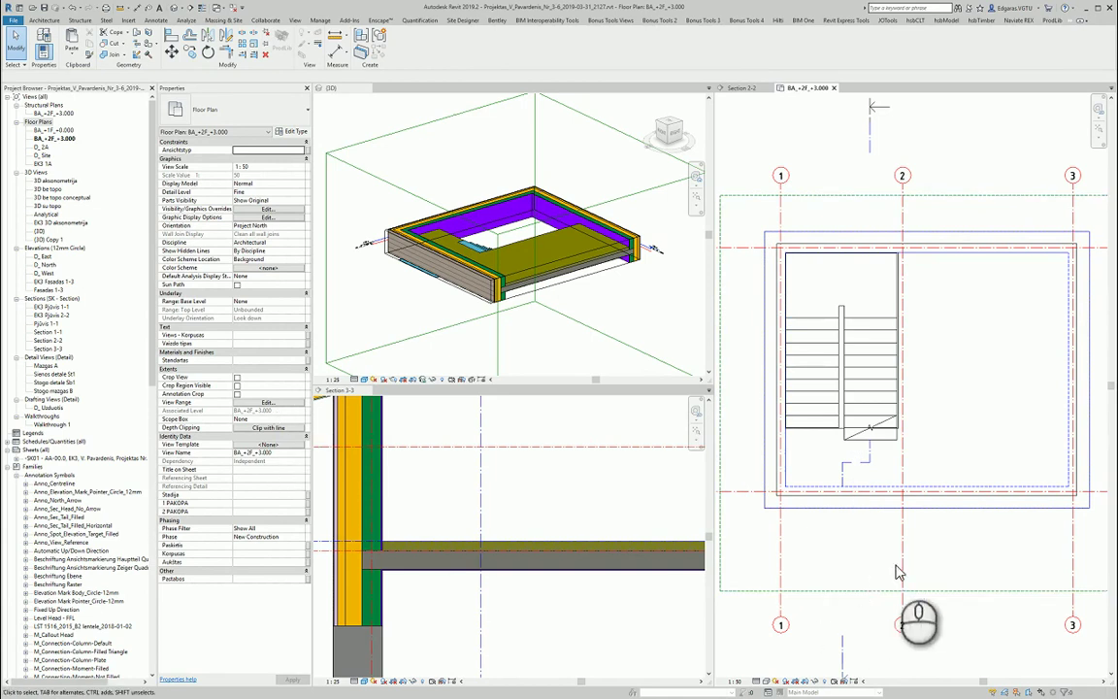
pyautogui.click(864, 549)
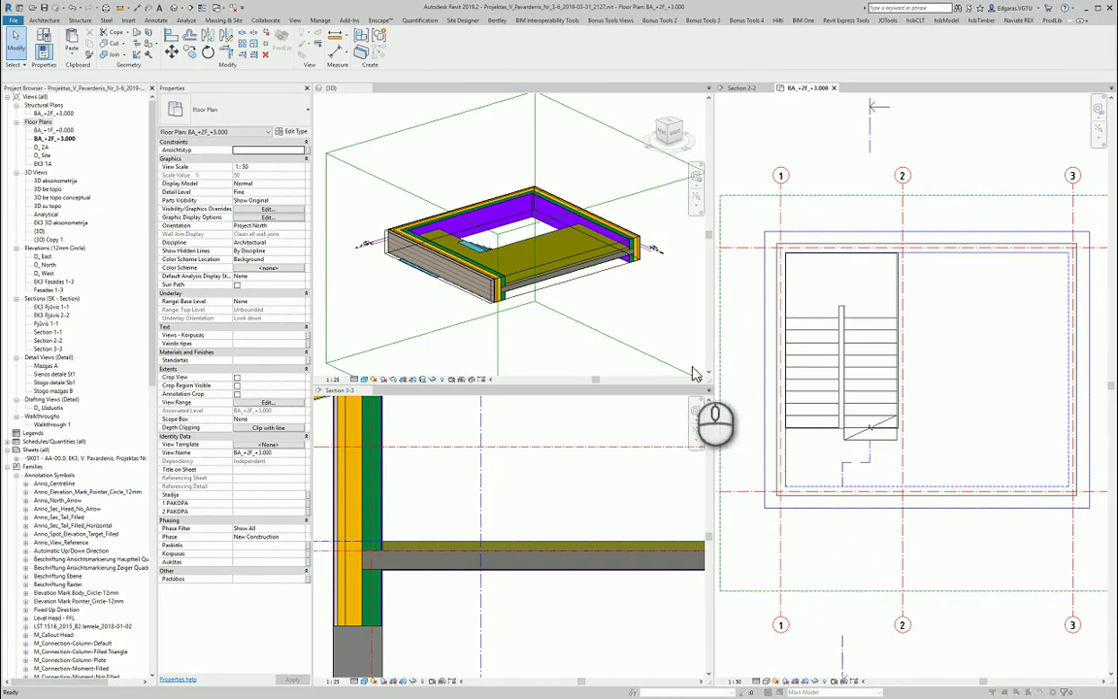
# Override the Floors category's foreground surface pattern with a Diagonal 135° hatch and apply it to the plan.
pyautogui.press('v')
pyautogui.press('v')
pyautogui.scroll(-2, 629, 342)
pyautogui.scroll(2, 611, 298)
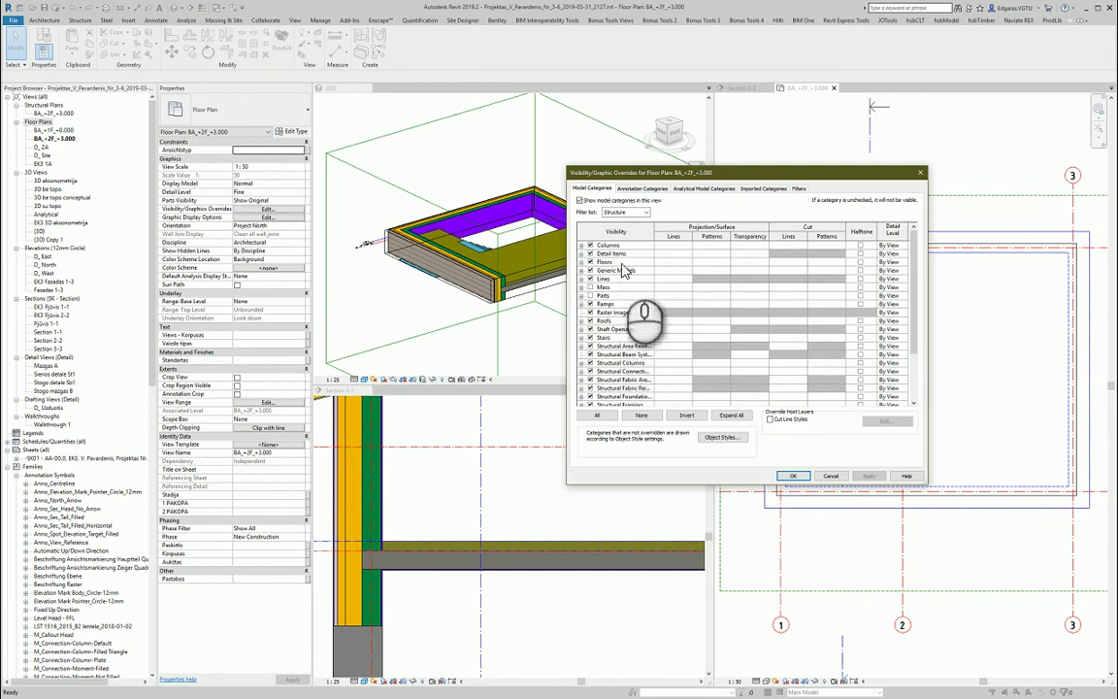
pyautogui.click(720, 263)
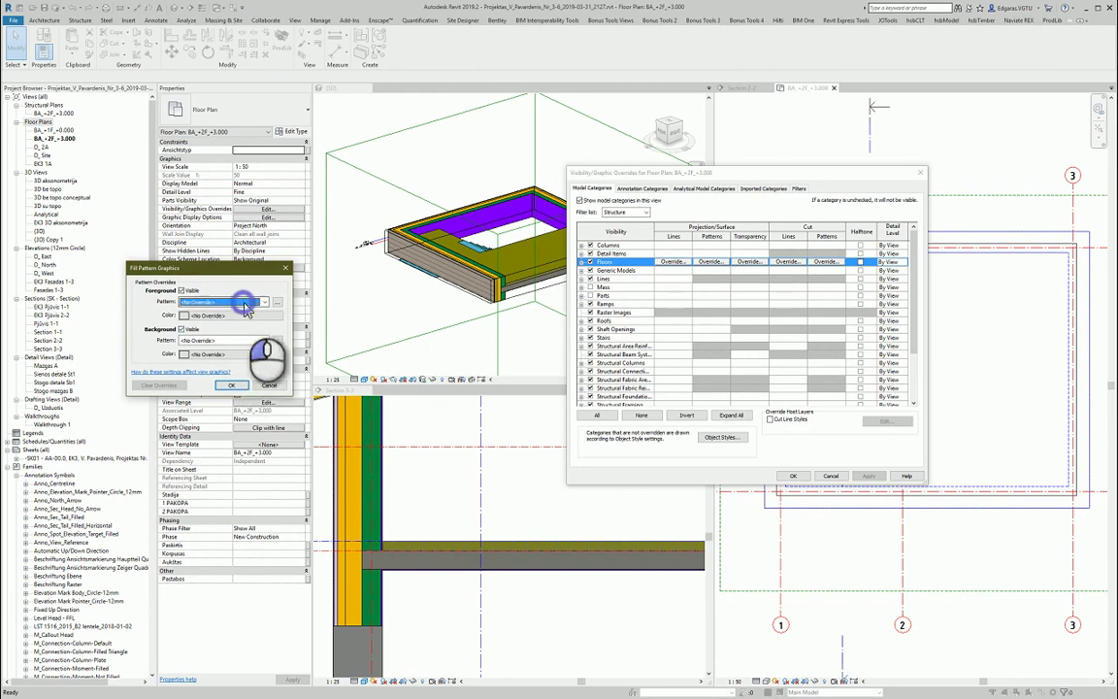
pyautogui.click(243, 307)
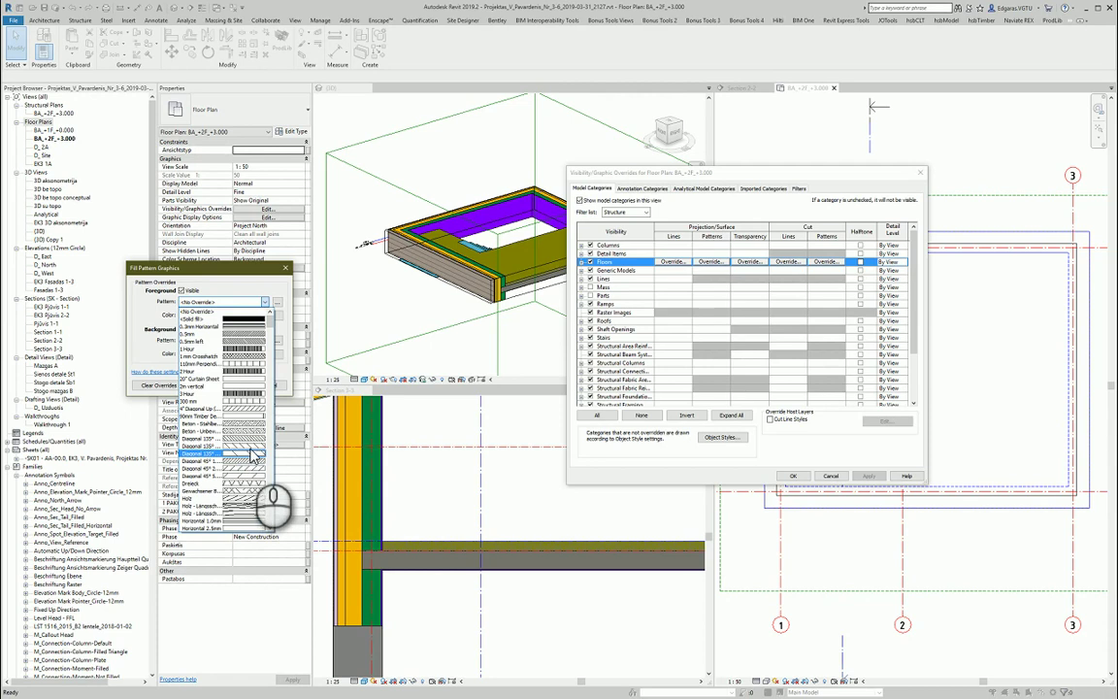
pyautogui.click(252, 448)
pyautogui.click(233, 385)
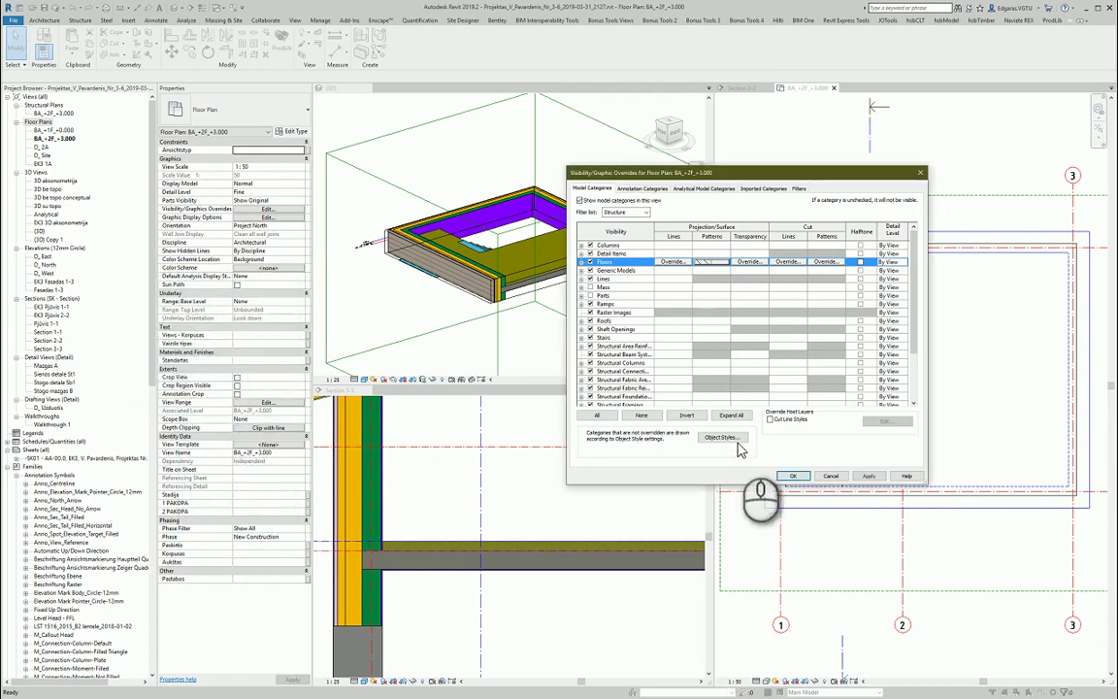
pyautogui.click(790, 476)
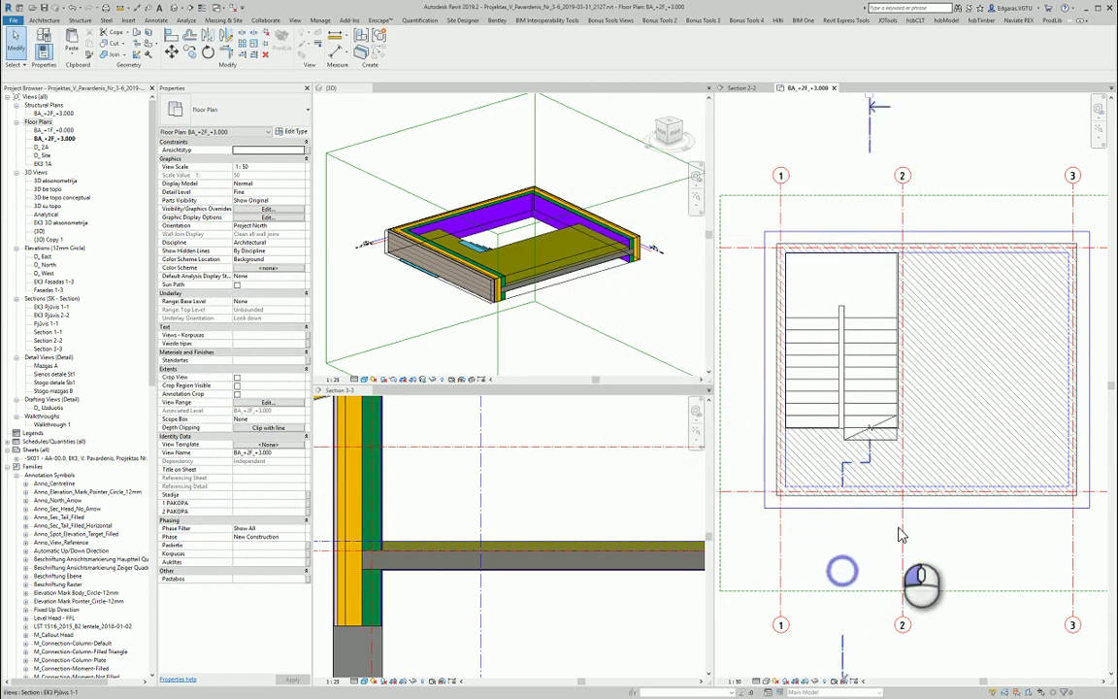
pyautogui.click(984, 563)
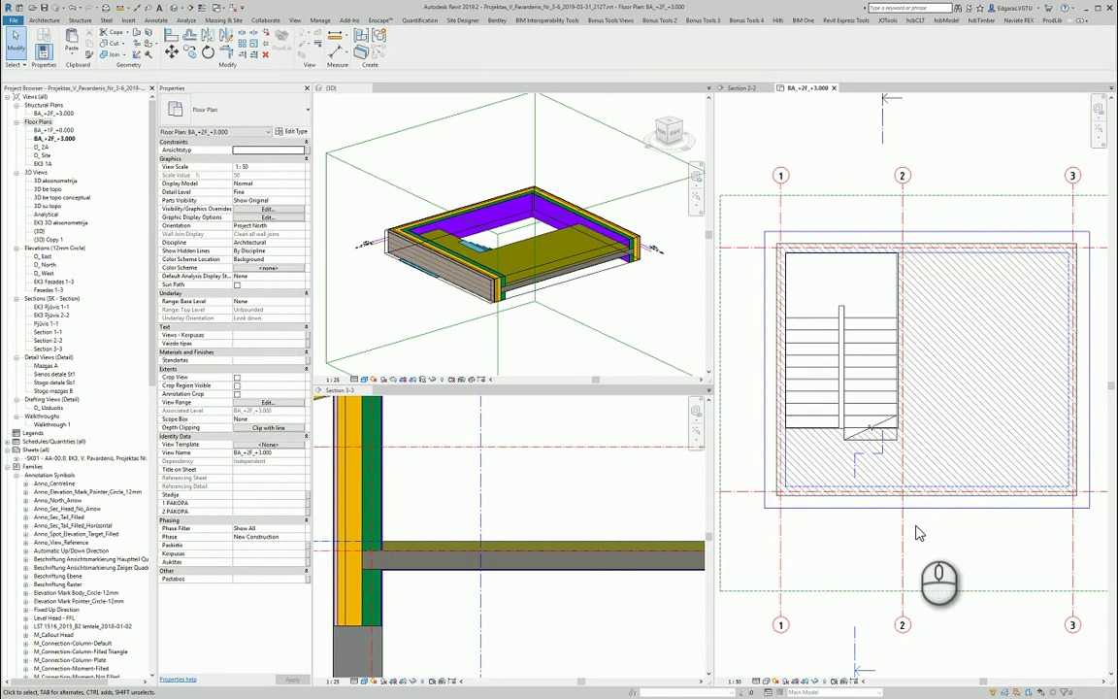
# Temporarily isolate the hatched floor element in the plan and reset the isolation.
pyautogui.scroll(-3, 907, 529)
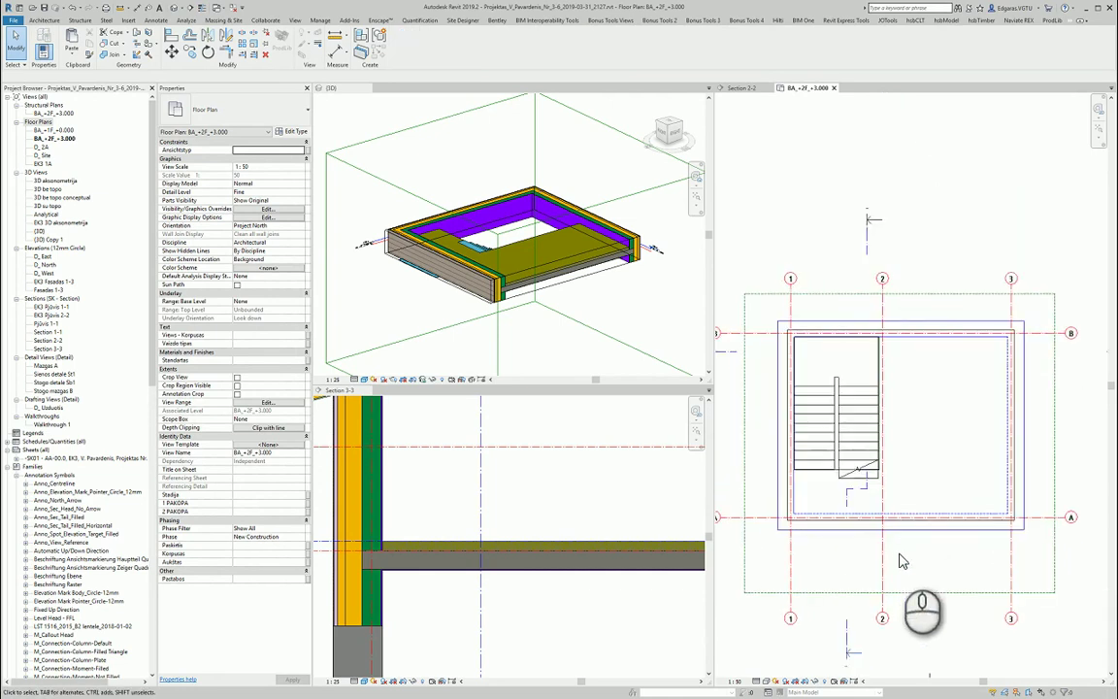
pyautogui.click(952, 468)
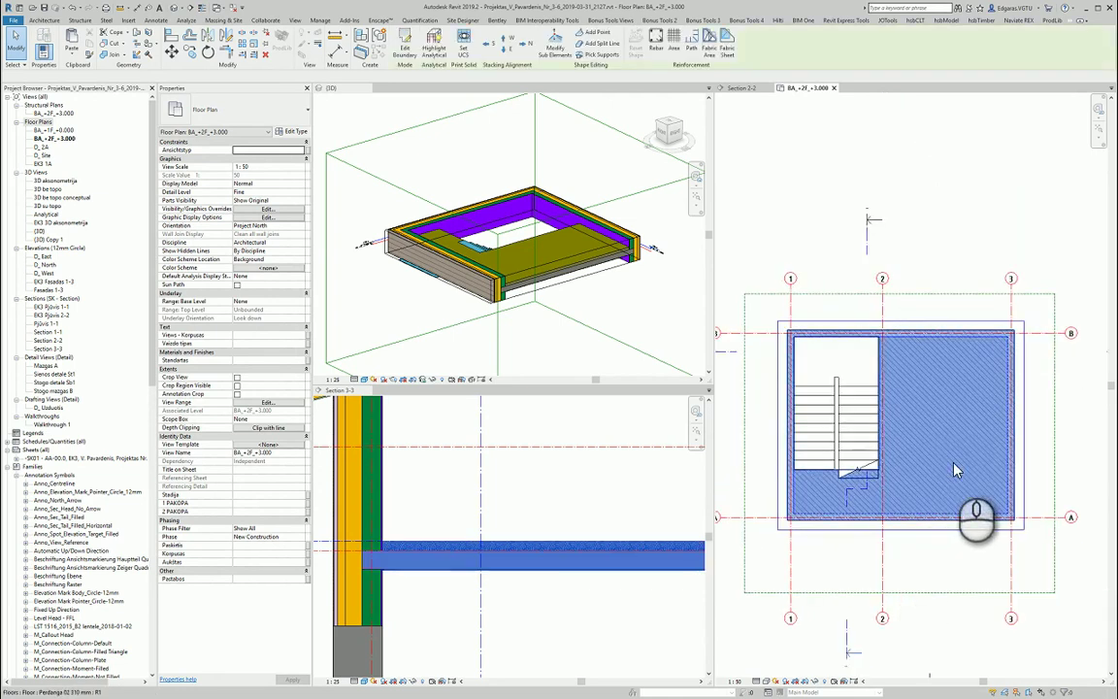
pyautogui.click(811, 682)
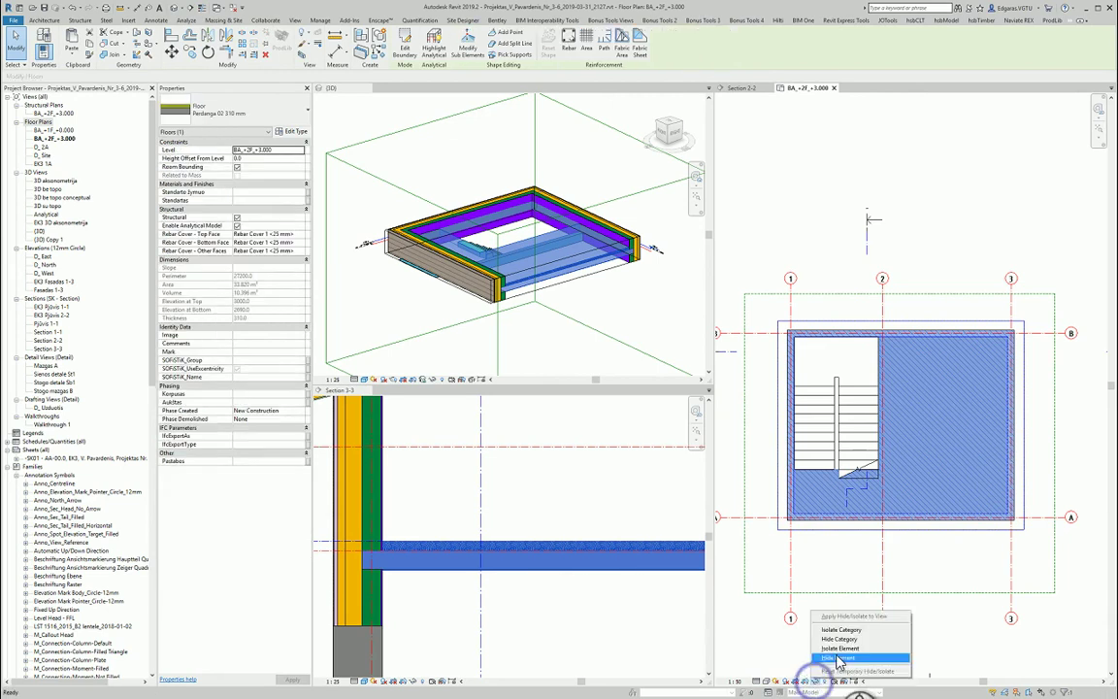
pyautogui.click(842, 648)
pyautogui.click(918, 576)
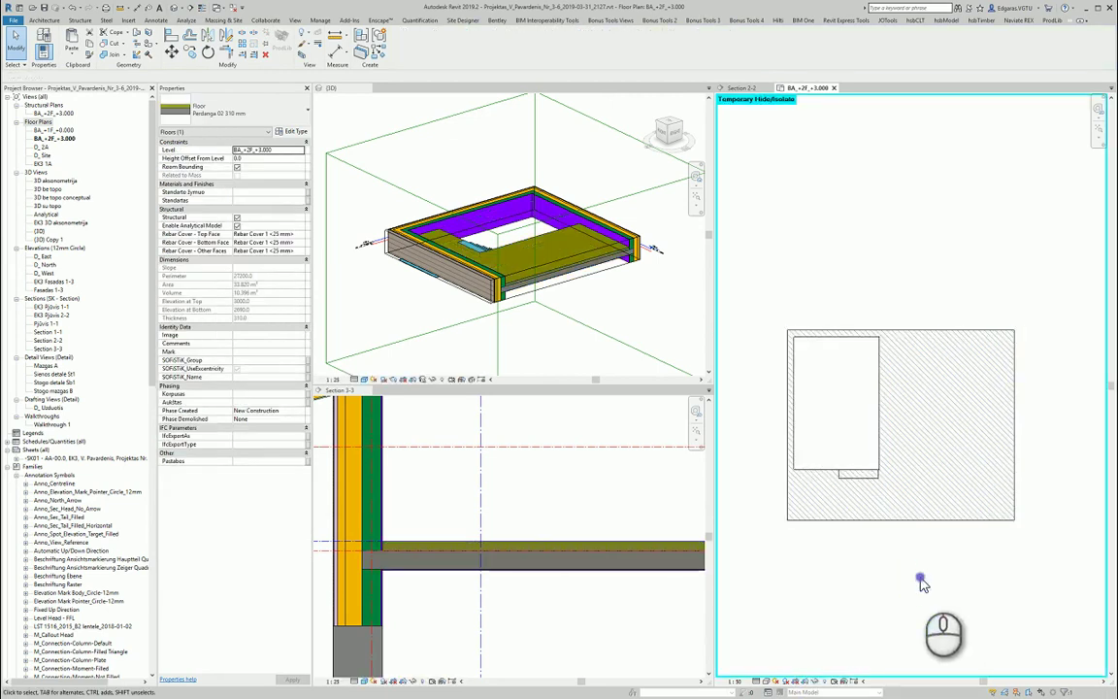
pyautogui.click(830, 681)
pyautogui.click(853, 669)
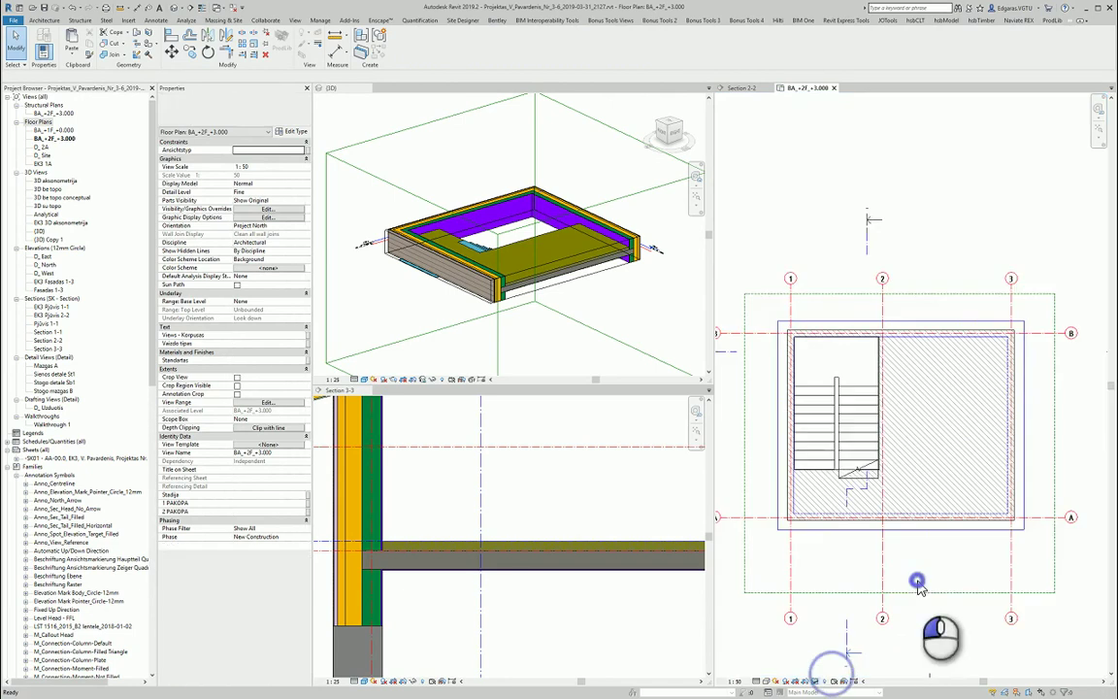
# Temporarily isolate the Floors and Grids categories in the plan, using the floor and grid 3.
pyautogui.click(1011, 573)
pyautogui.keyDown('ctrl'); pyautogui.click(973, 445); pyautogui.keyUp('ctrl')
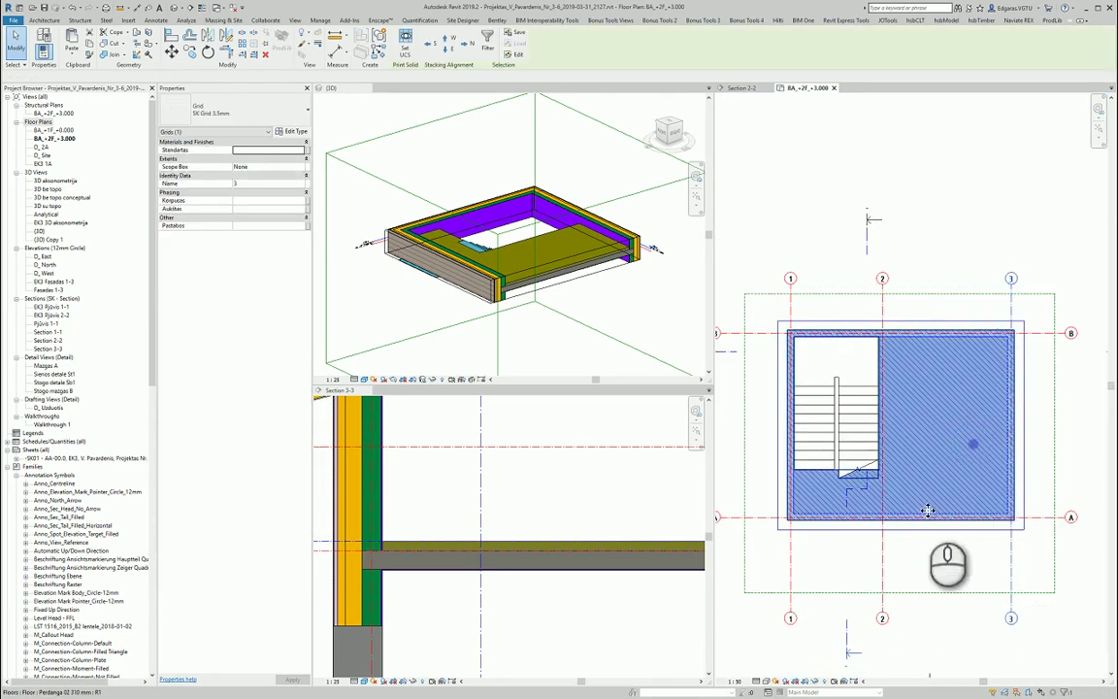
pyautogui.click(830, 681)
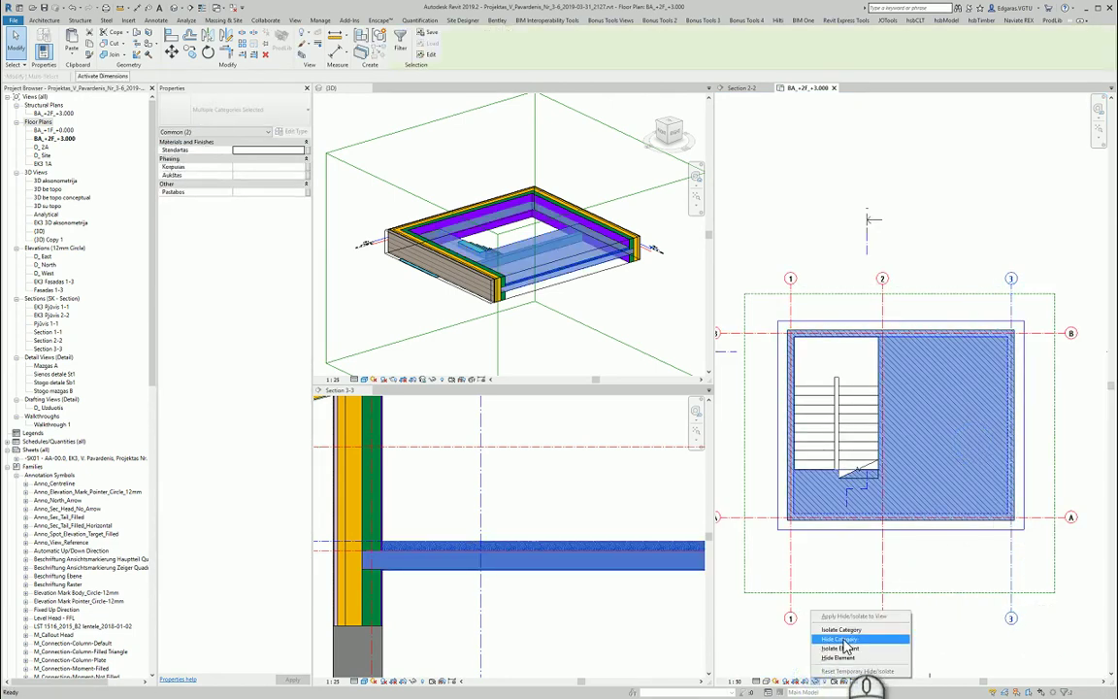
pyautogui.click(849, 630)
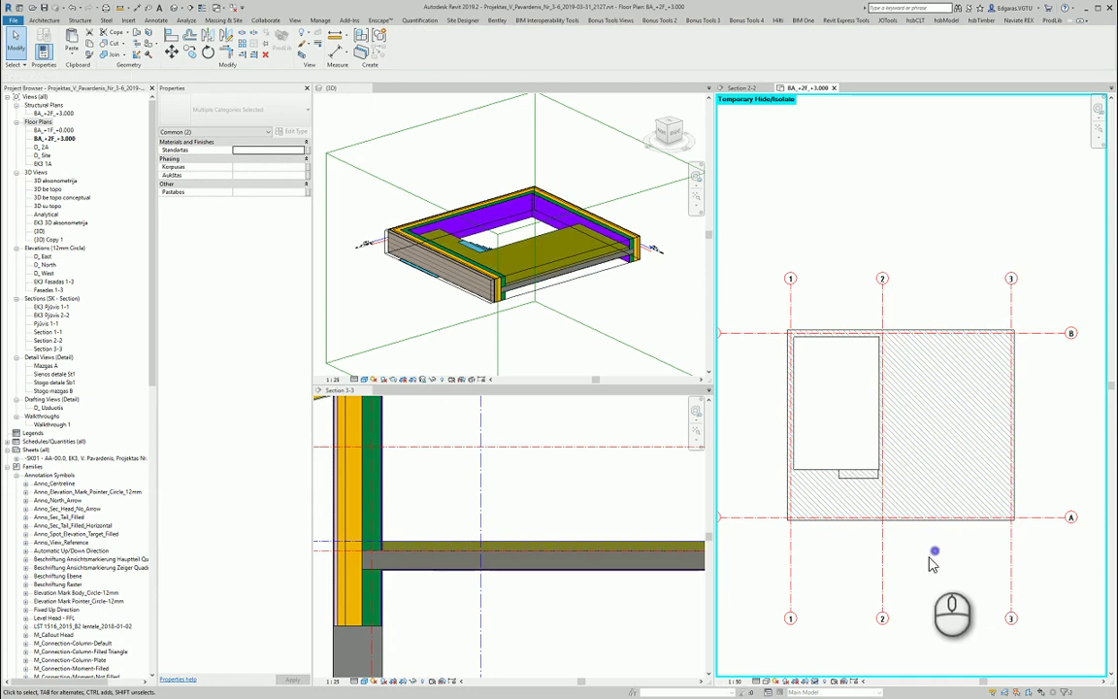
# Place an aligned dimension of the floor's overall length below its edge at grid A.
pyautogui.press('d')
pyautogui.press('i')
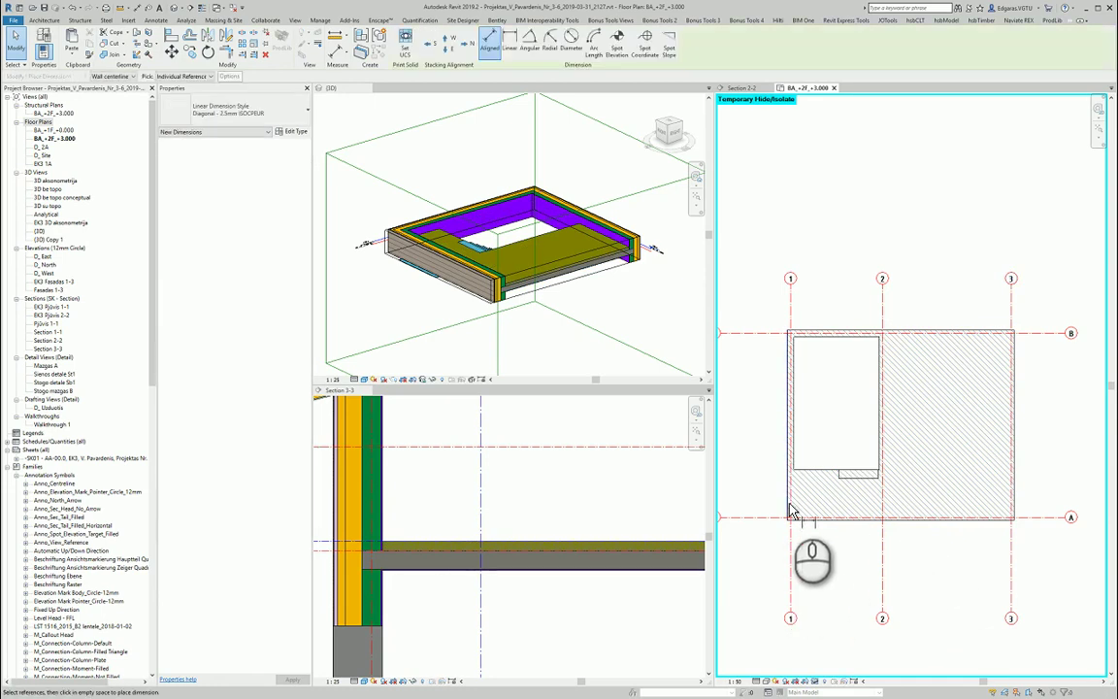
pyautogui.click(788, 512)
pyautogui.click(1015, 512)
pyautogui.click(988, 550)
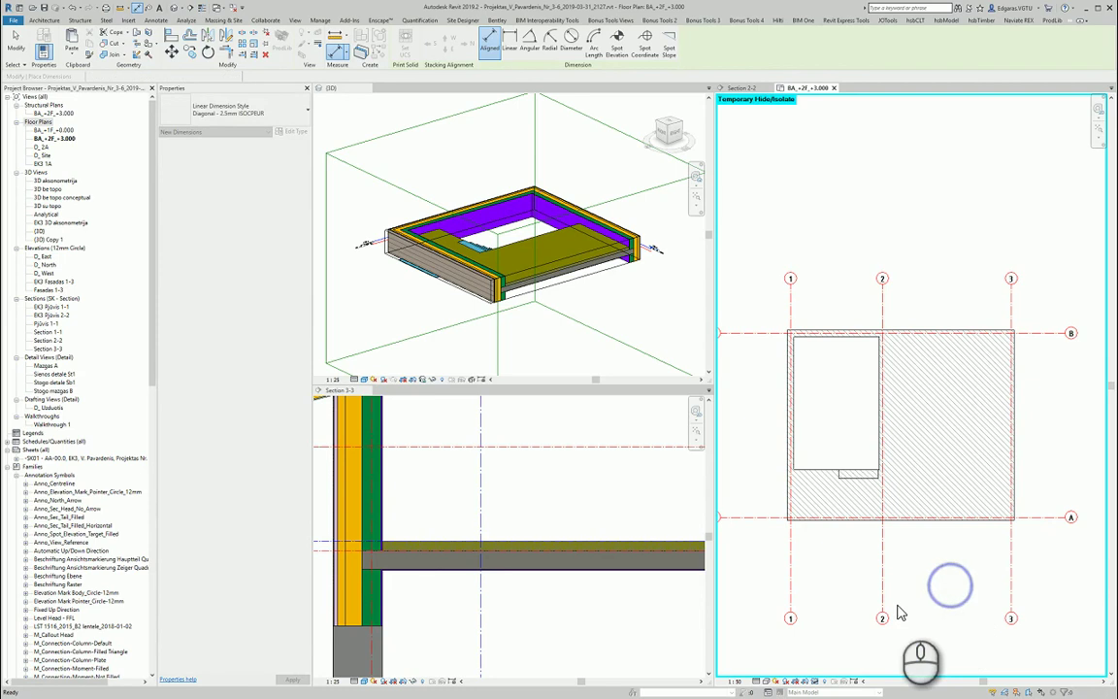
# Reset the temporary isolation and isolate the Dimensions, Grids and Floors categories together in the plan.
pyautogui.click(813, 681)
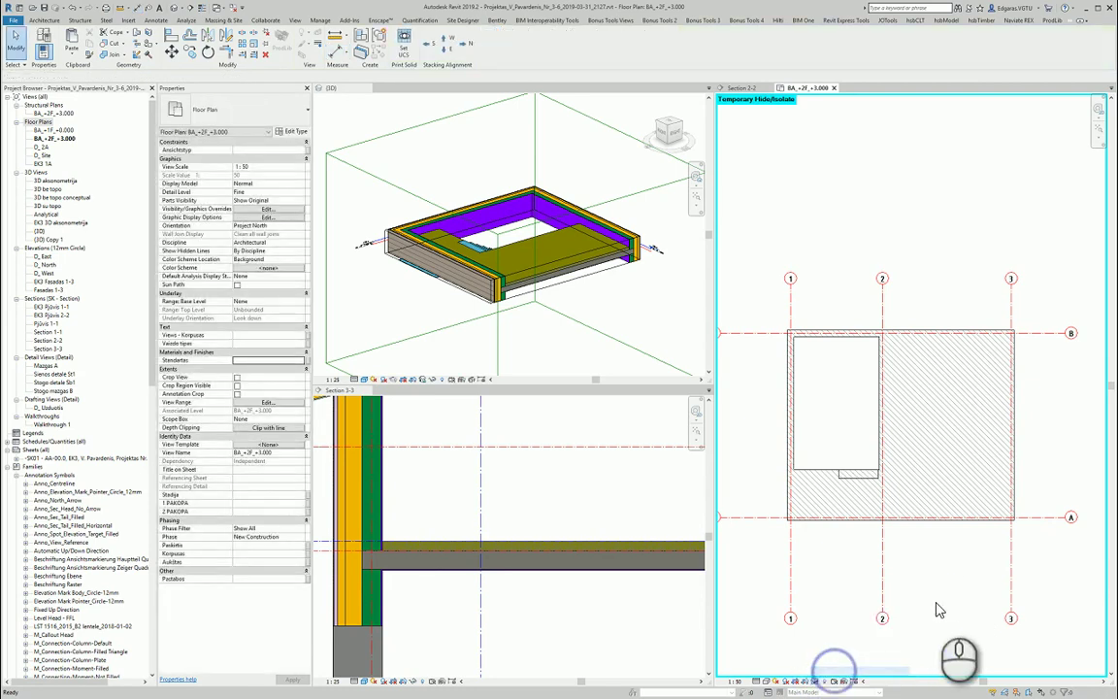
pyautogui.click(878, 674)
pyautogui.click(953, 550)
pyautogui.keyDown('ctrl'); pyautogui.click(881, 573); pyautogui.keyUp('ctrl')
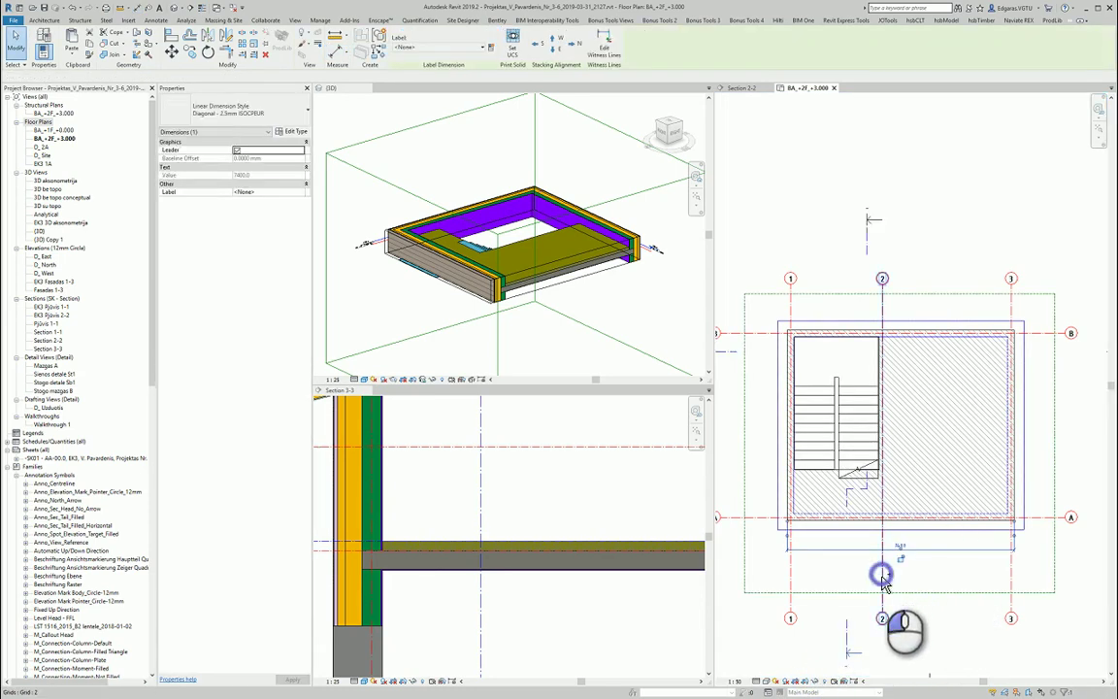
pyautogui.keyDown('ctrl'); pyautogui.click(950, 460); pyautogui.keyUp('ctrl')
pyautogui.click(949, 470)
pyautogui.click(813, 681)
pyautogui.click(841, 630)
pyautogui.click(979, 588)
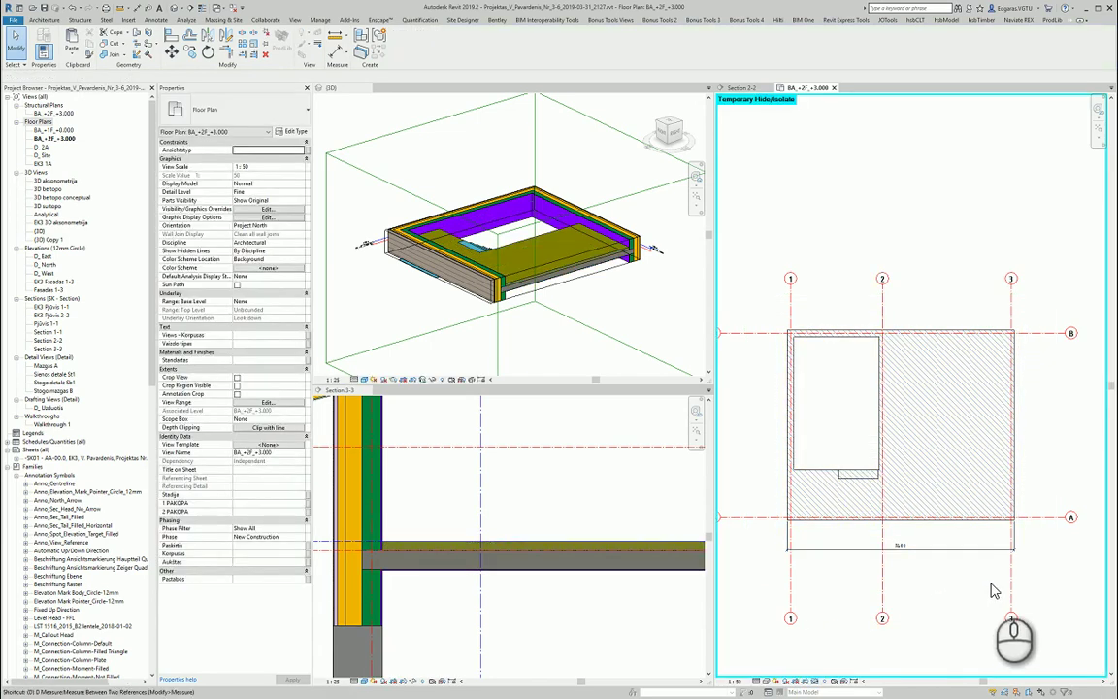
# Place an aligned dimension of the floor's overall depth, between its edges at grids A and B, beside grid 3.
pyautogui.press('d')
pyautogui.press('i')
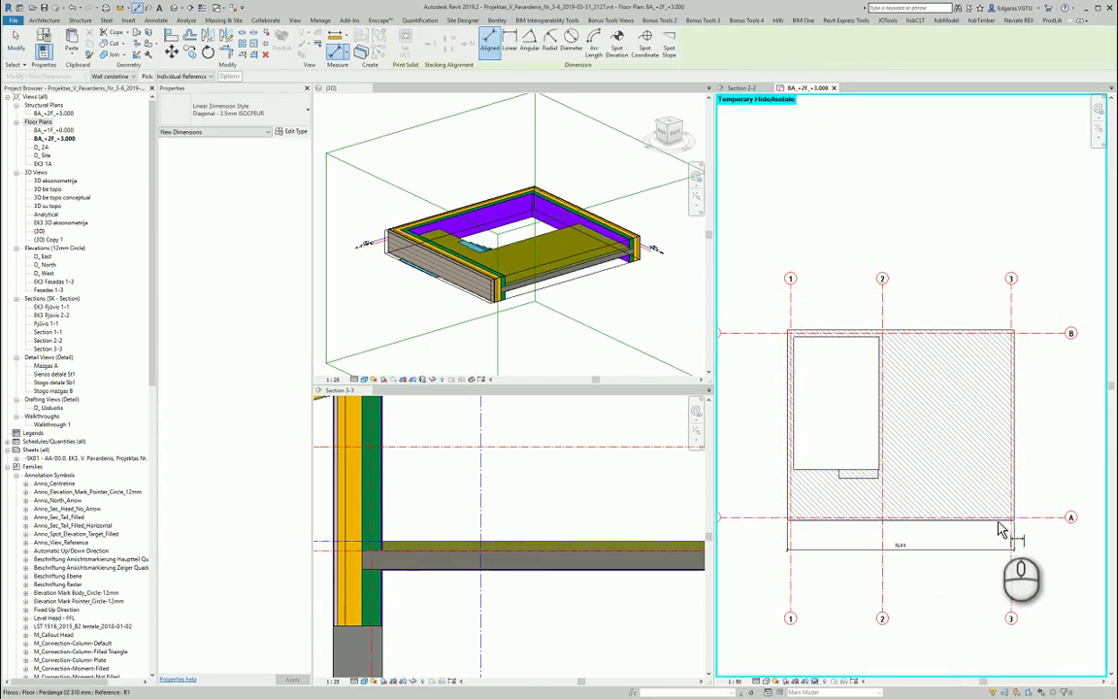
pyautogui.click(999, 526)
pyautogui.click(1010, 332)
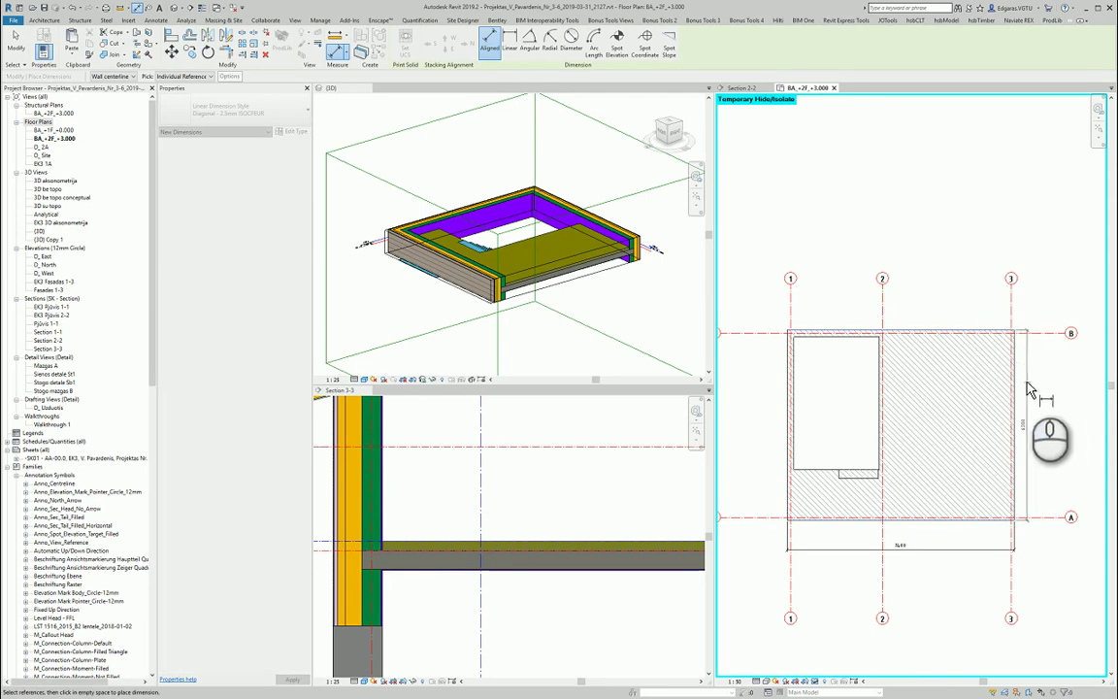
pyautogui.click(1040, 387)
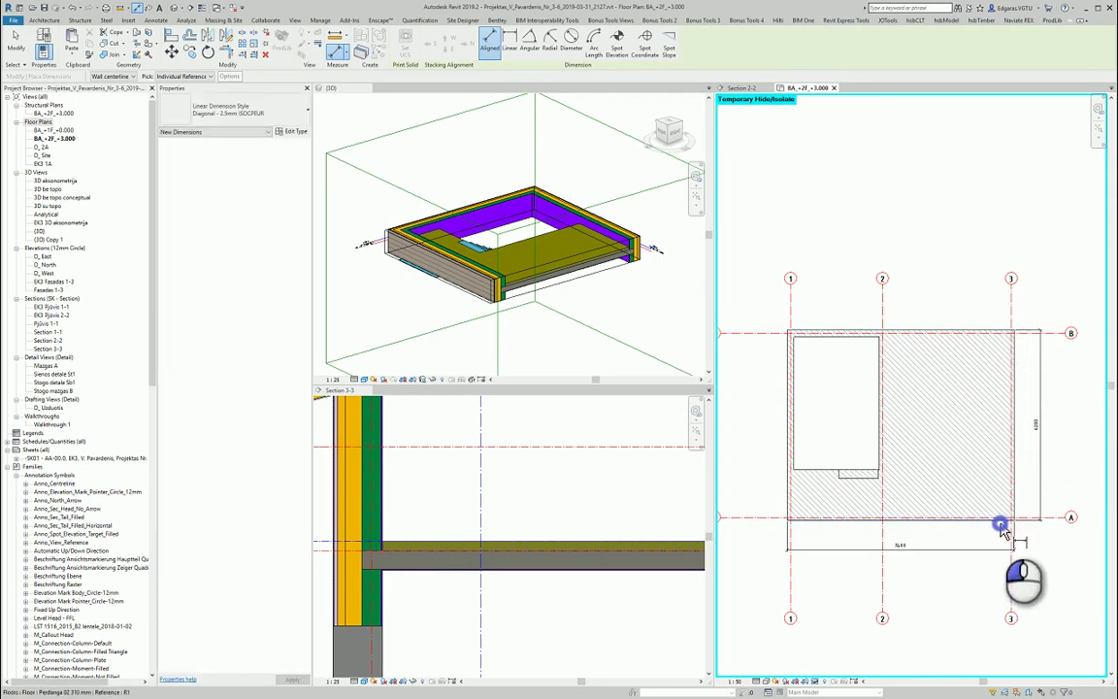
# Add a dimension chain from the floor's edges through grids A and B, and move the overall depth dimension farther out.
pyautogui.click(1020, 518)
pyautogui.click(1022, 334)
pyautogui.scroll(5, 1009, 349)
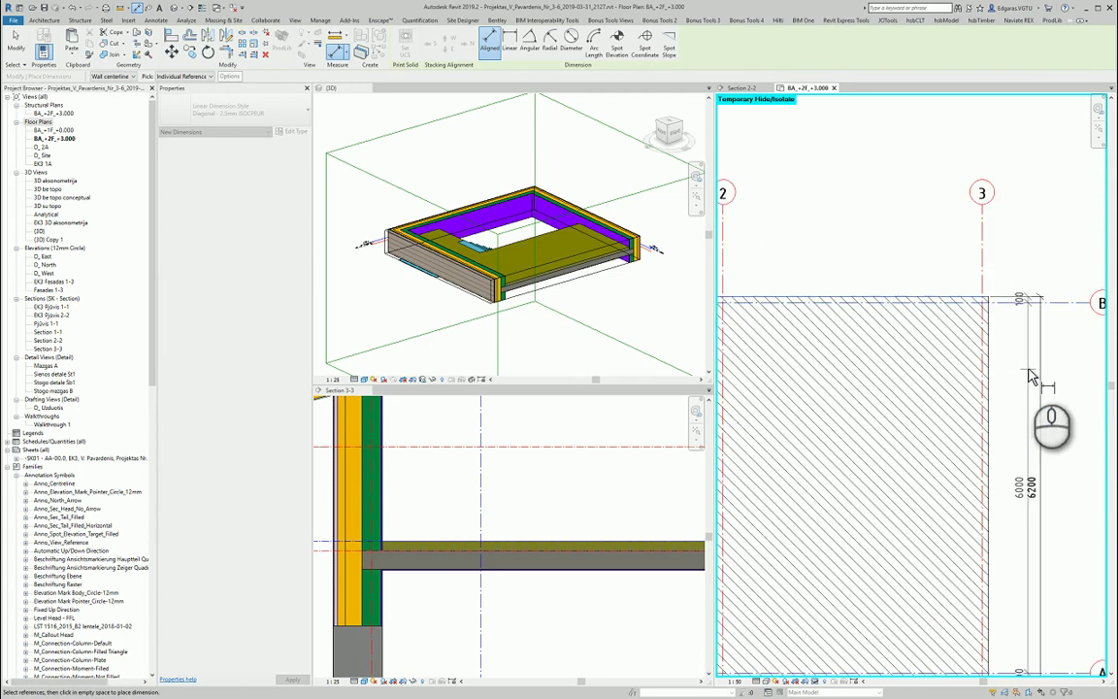
pyautogui.click(1052, 396)
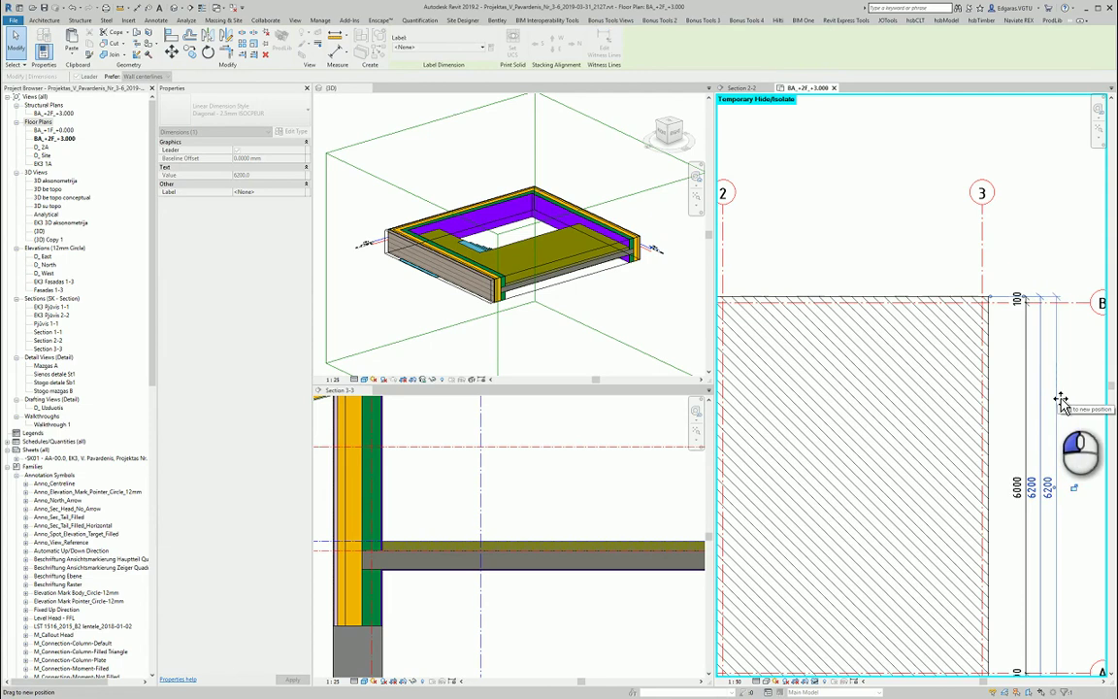
pyautogui.scroll(3, 1023, 317)
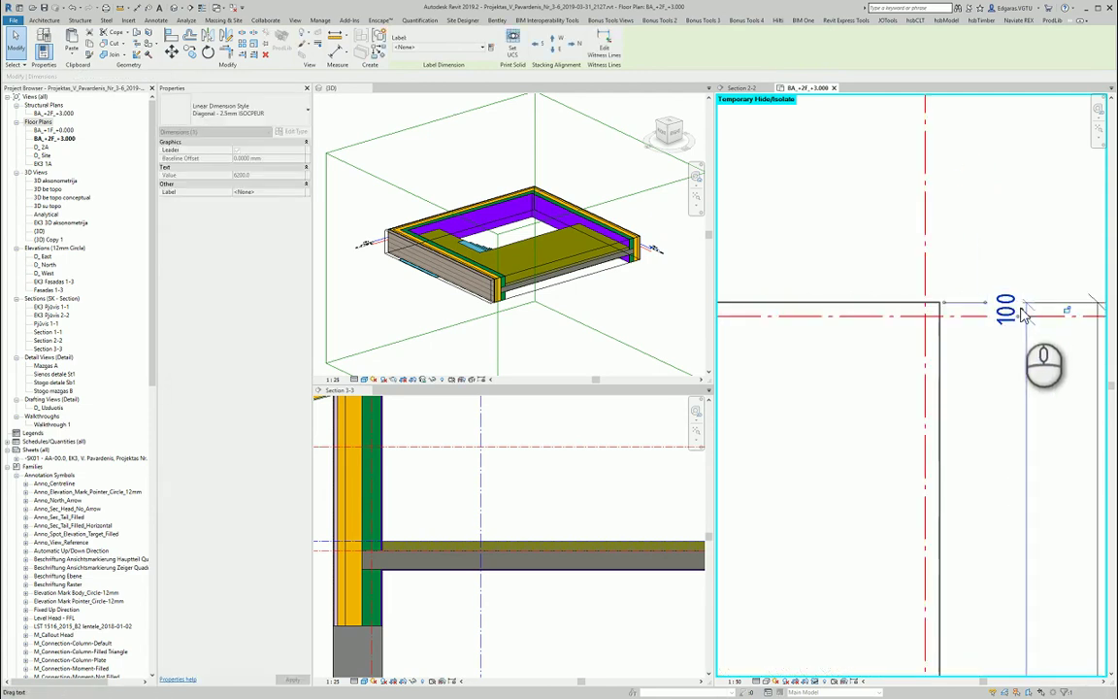
# Move the edge-to-grid texts at grids A and B in the depth dimension chain clear of the dimension marks.
pyautogui.scroll(-4, 1028, 291)
pyautogui.scroll(4, 991, 433)
pyautogui.scroll(2, 992, 432)
pyautogui.scroll(-5, 1009, 407)
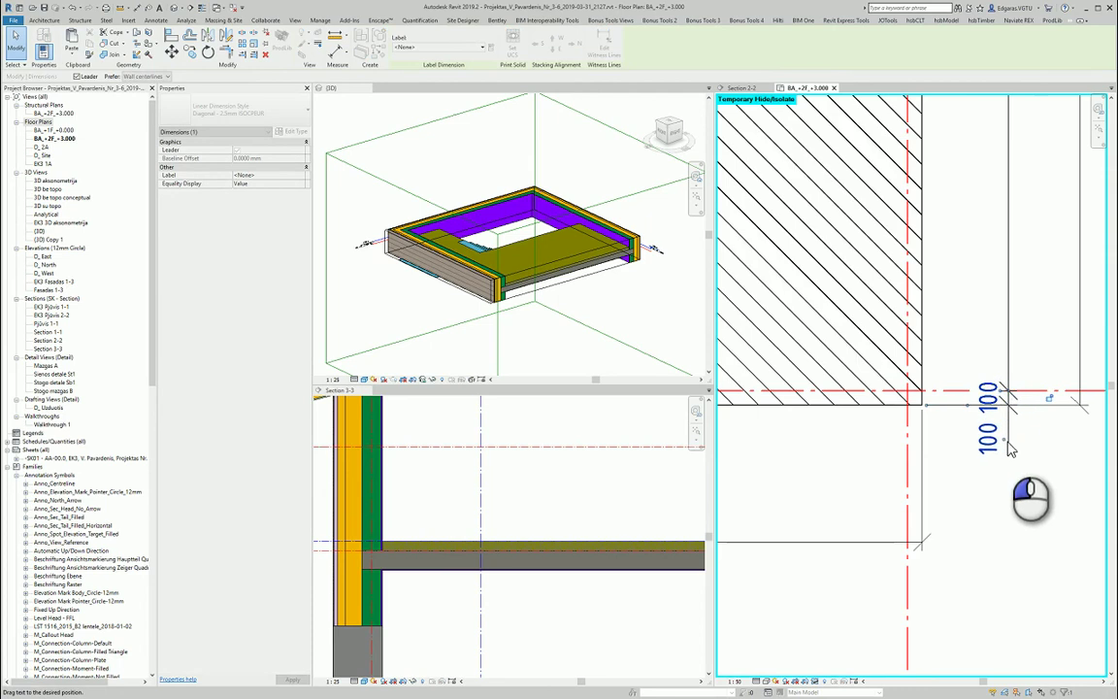
pyautogui.click(980, 478)
pyautogui.scroll(-3, 980, 480)
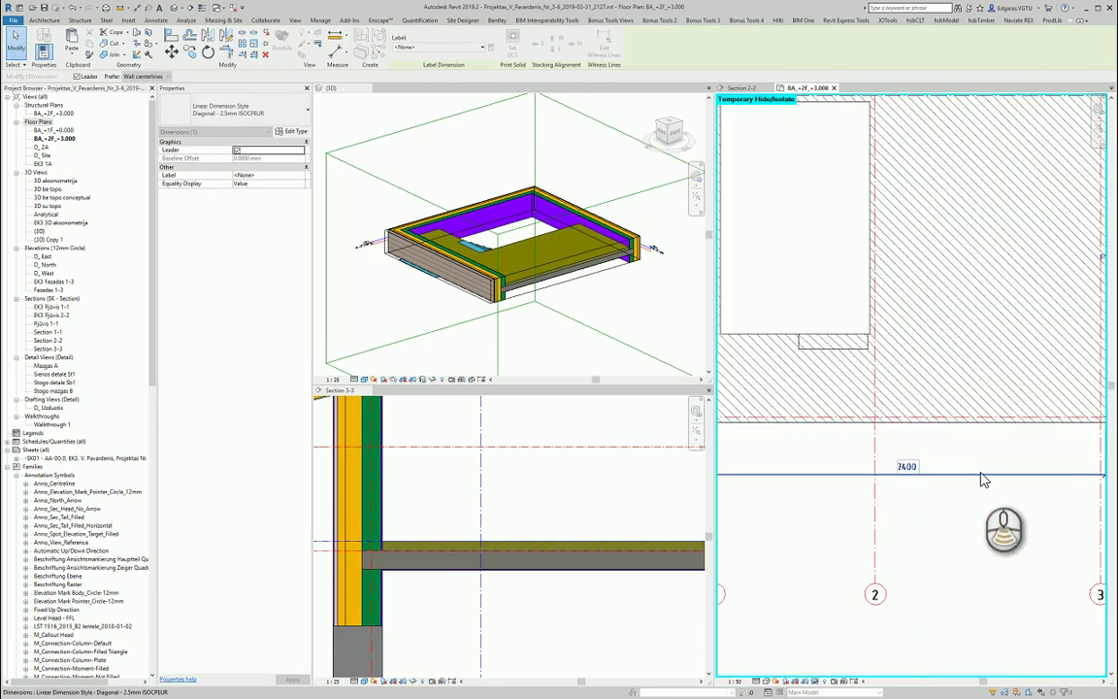
# Place a dimension chain along the floor's length from its edge through grid 1 to the opposite edge, with the overall dimension outside it.
pyautogui.press('d')
pyautogui.press('i')
pyautogui.click(825, 460)
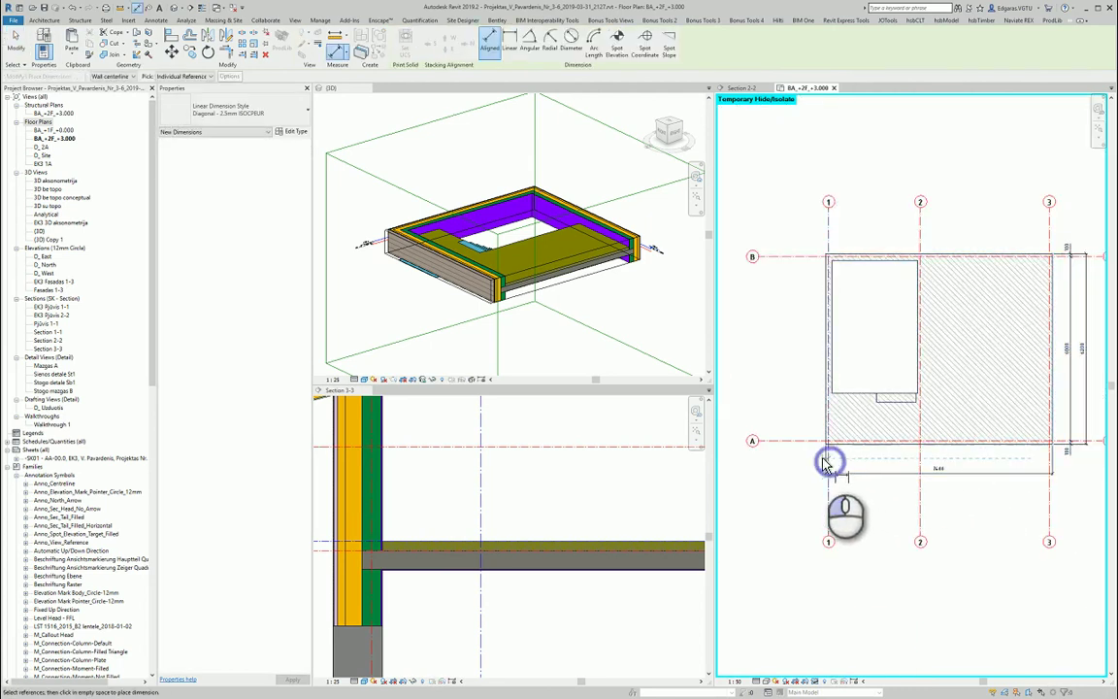
pyautogui.click(822, 425)
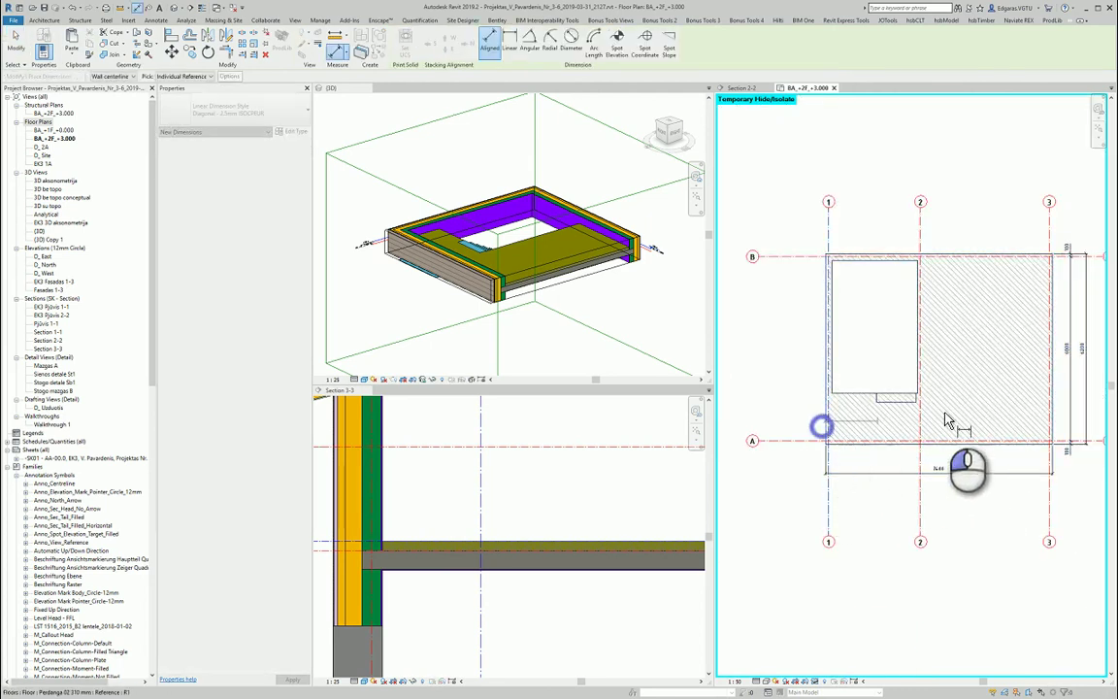
pyautogui.click(1053, 424)
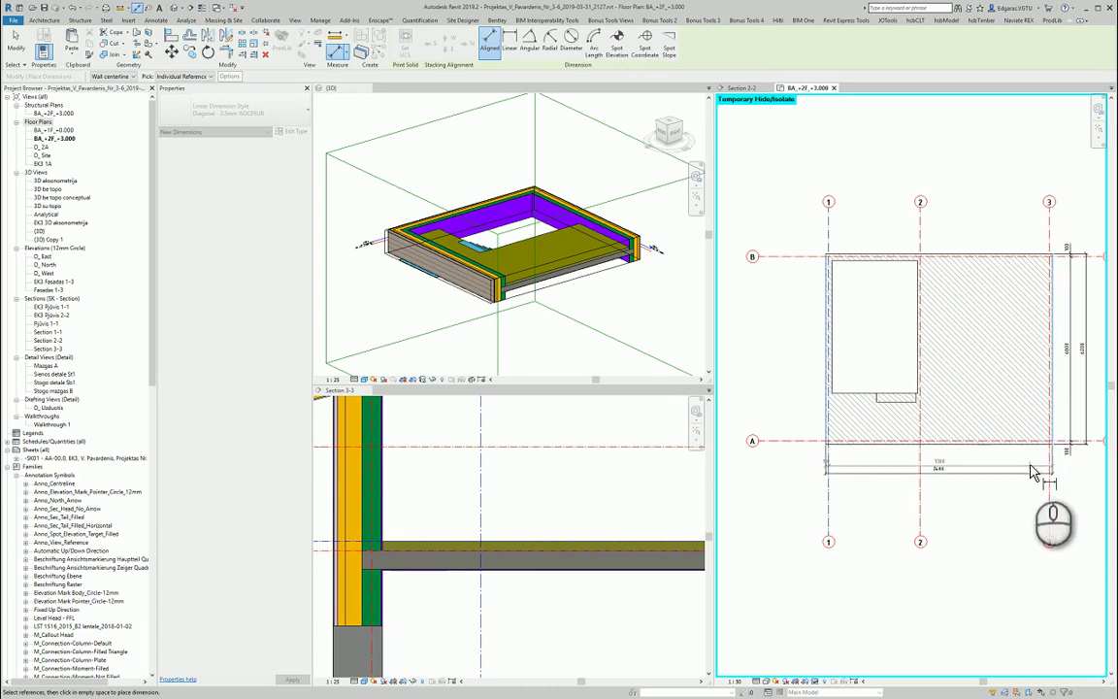
pyautogui.click(991, 483)
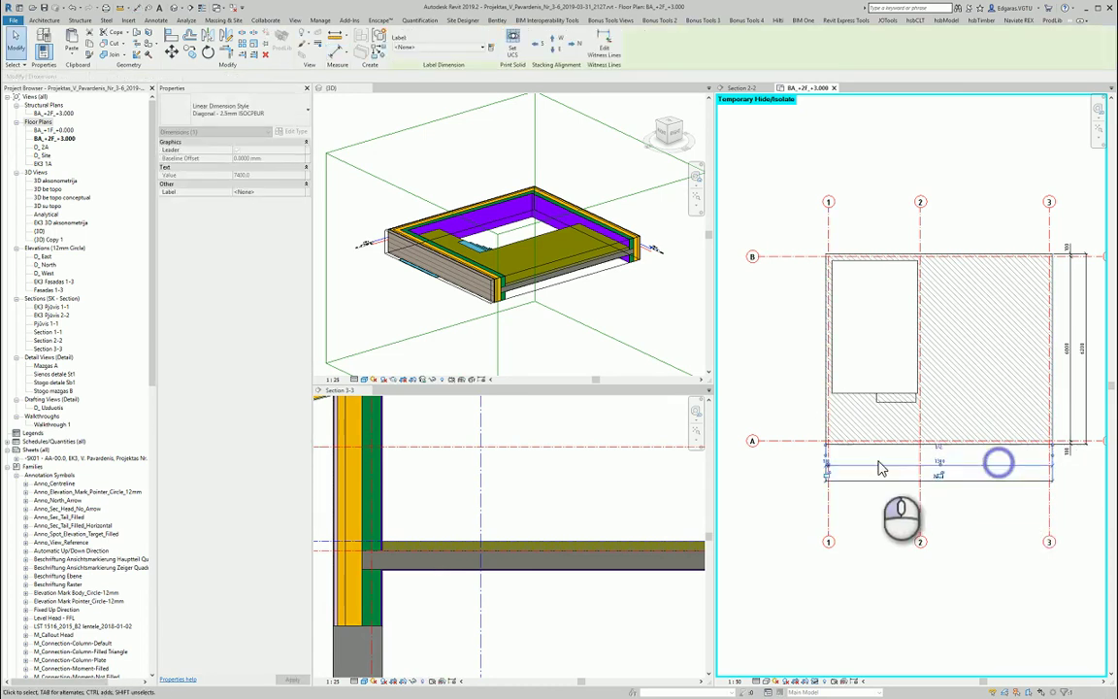
# Move the edge-to-grid 1 dimension text of the length chain outside the floor's edge.
pyautogui.scroll(5, 798, 475)
pyautogui.scroll(4, 798, 475)
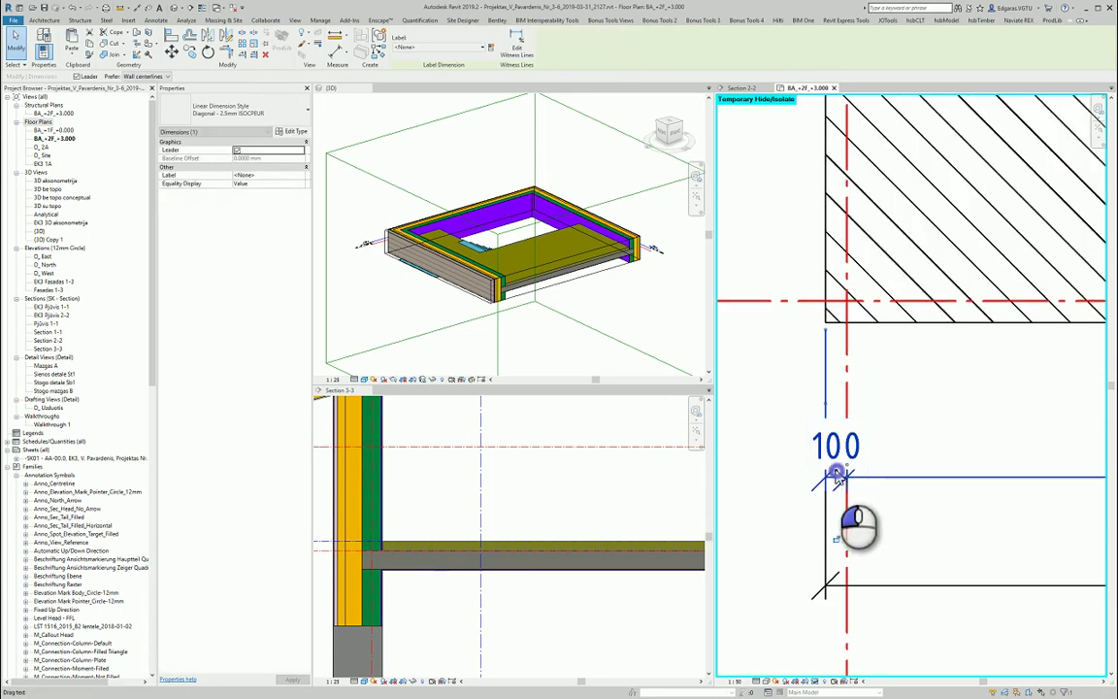
pyautogui.scroll(-5, 794, 479)
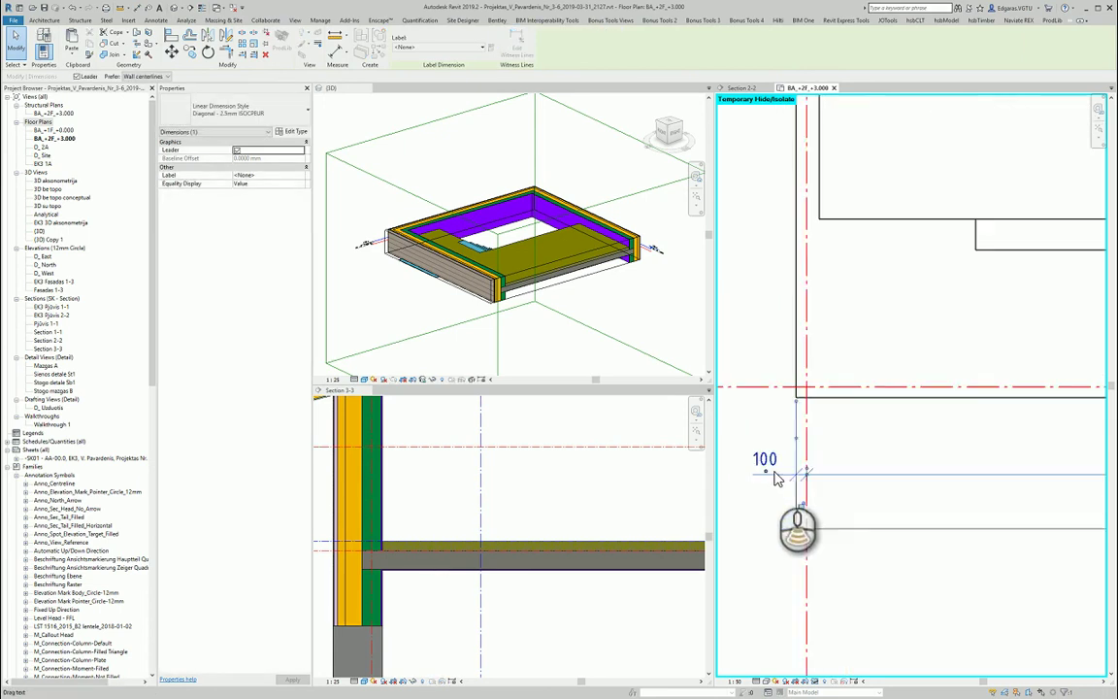
# Add grid 3 as a witness line to the length dimension chain and move its edge-to-grid text outside the floor's edge.
pyautogui.scroll(-4, 1056, 517)
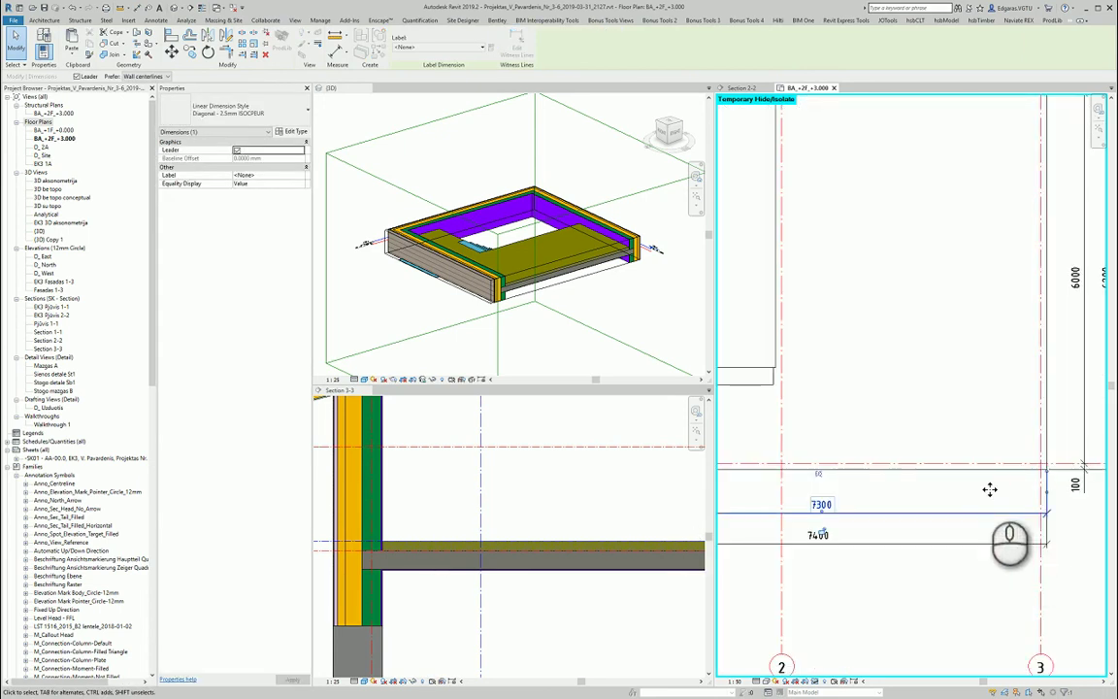
pyautogui.click(516, 44)
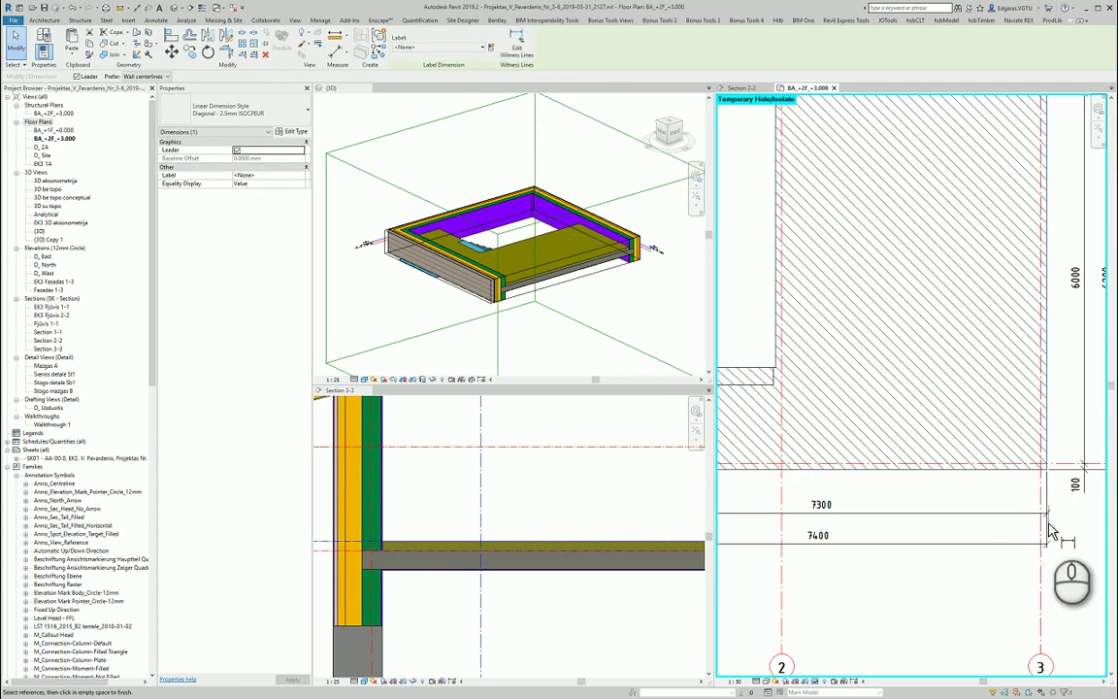
pyautogui.click(1037, 529)
pyautogui.click(1003, 495)
pyautogui.scroll(4, 1055, 518)
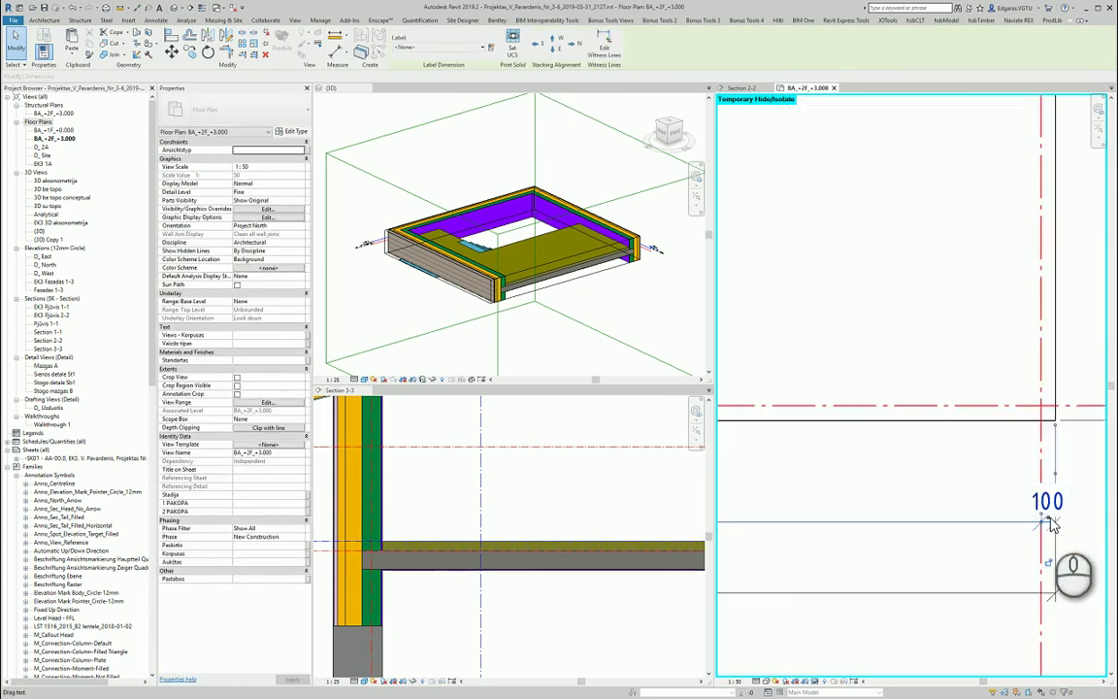
pyautogui.moveTo(1051, 519); pyautogui.dragTo(1088, 522)
pyautogui.scroll(-8, 1084, 527)
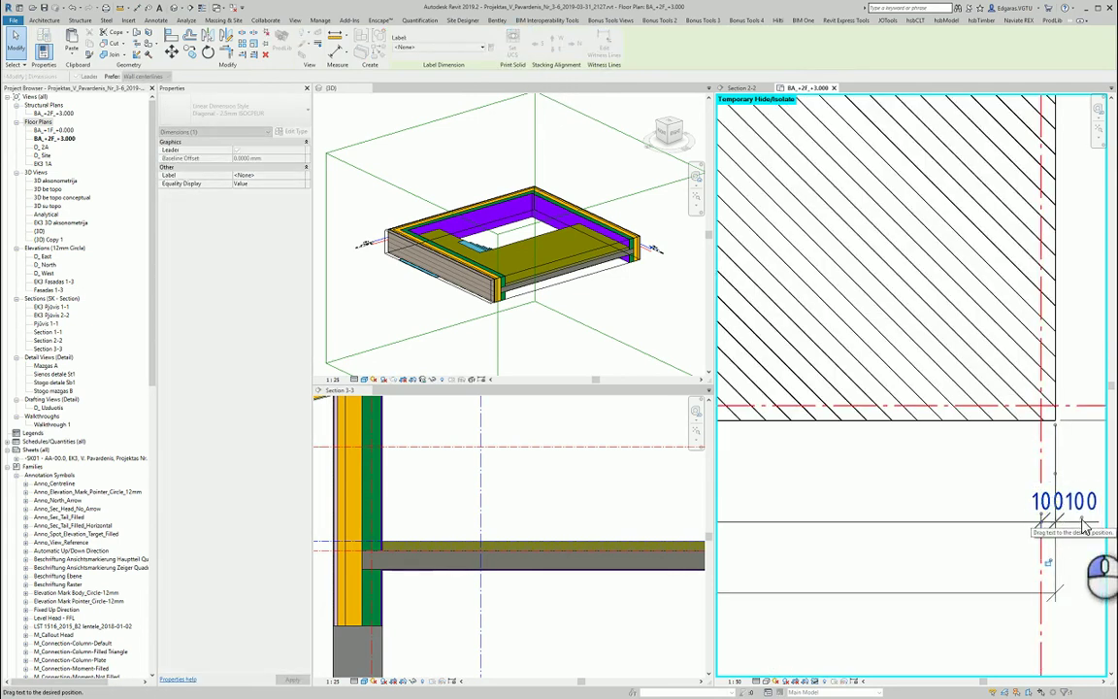
# Assign Scope Box 1 to the BA_+2F_+3.000 floor plan.
pyautogui.click(926, 572)
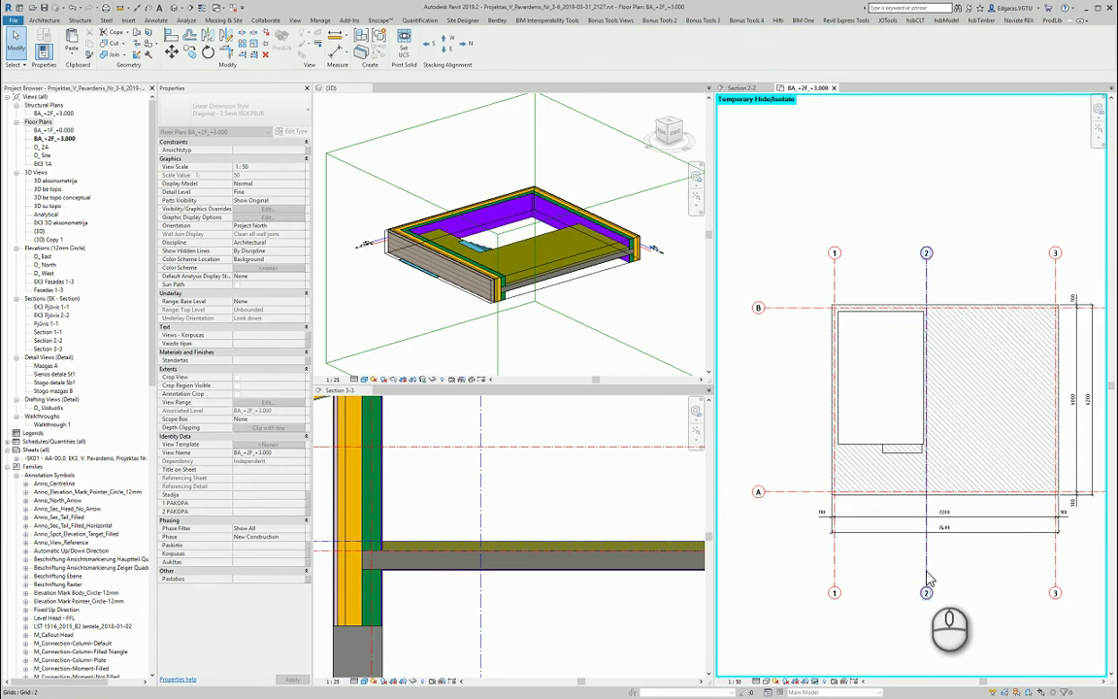
pyautogui.click(962, 579)
pyautogui.click(990, 552)
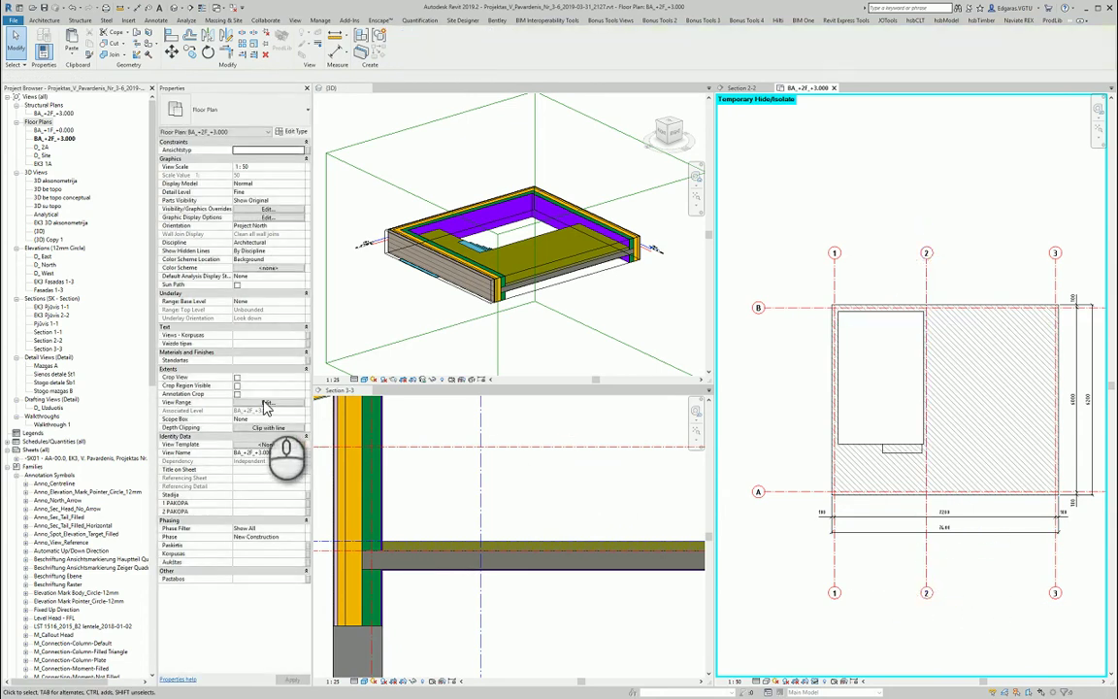
pyautogui.click(292, 419)
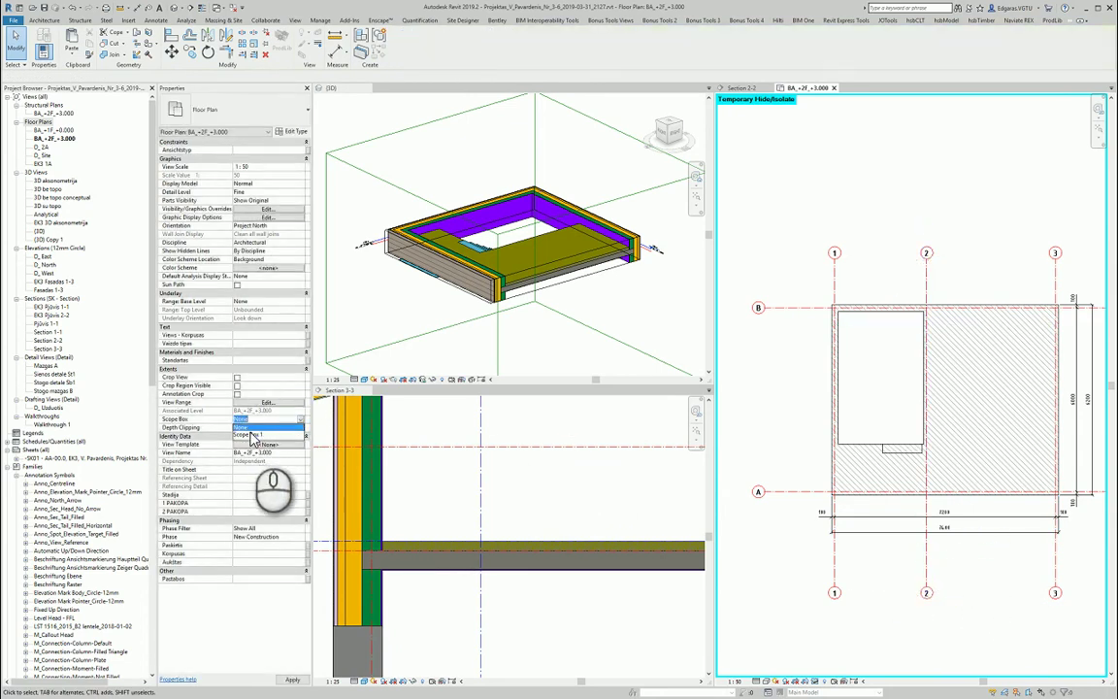
pyautogui.click(250, 435)
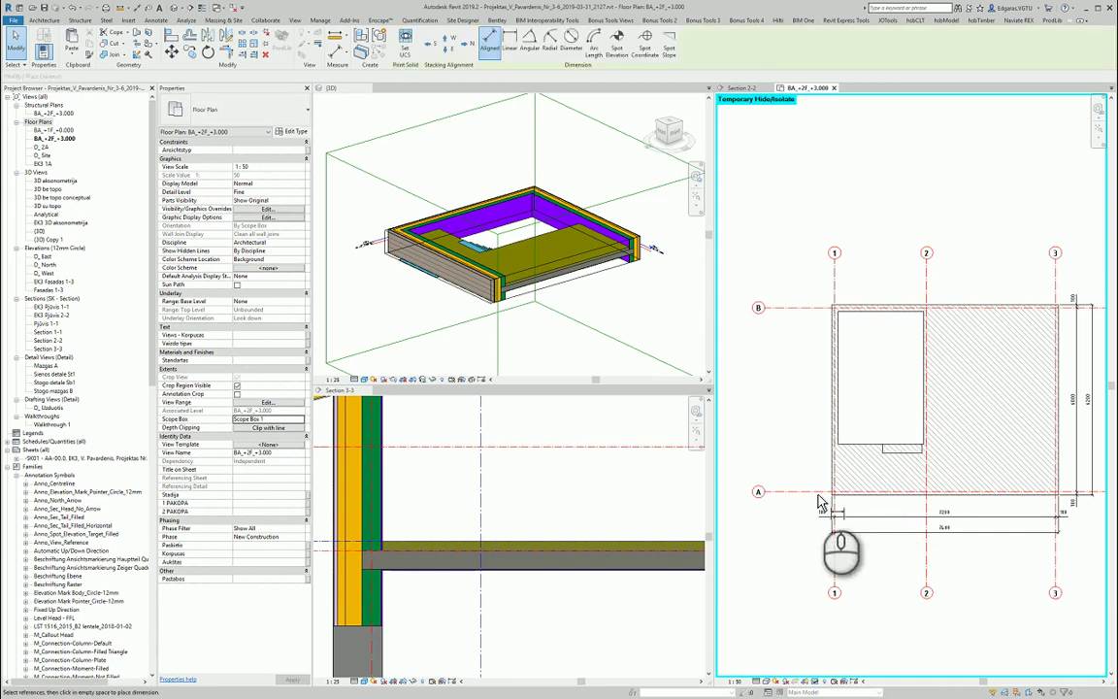
# Dimension the stair opening's depth in a chain from grid A to the floor edge at grid B, moving the edge strip's text outside.
pyautogui.press('d')
pyautogui.press('i')
pyautogui.click(859, 441)
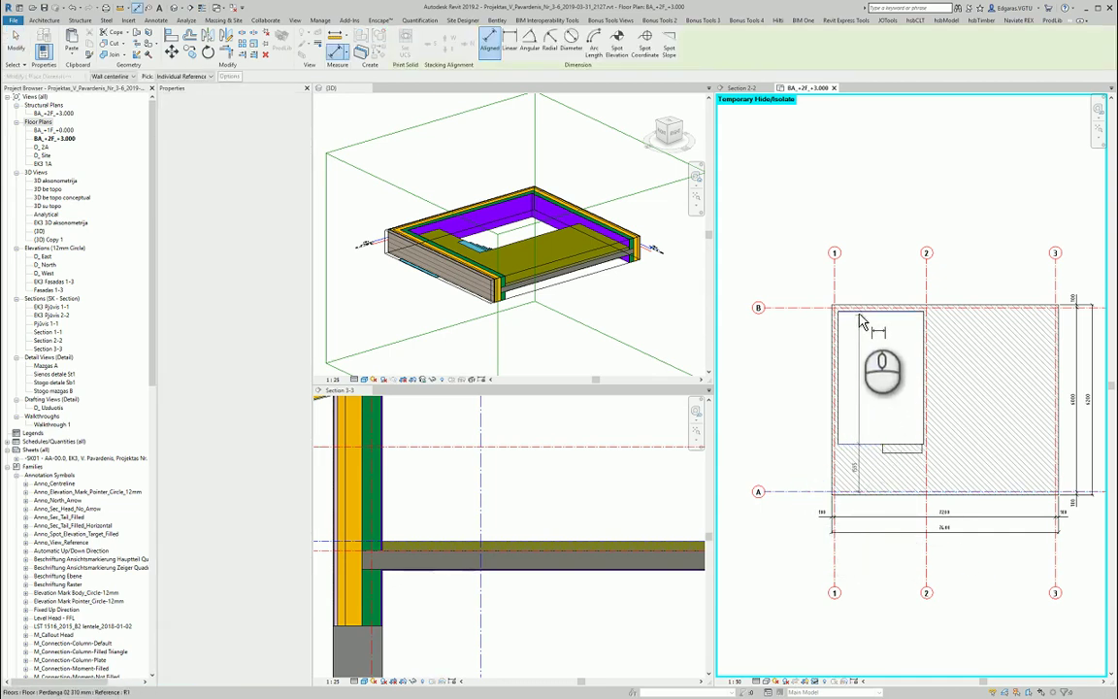
pyautogui.click(863, 310)
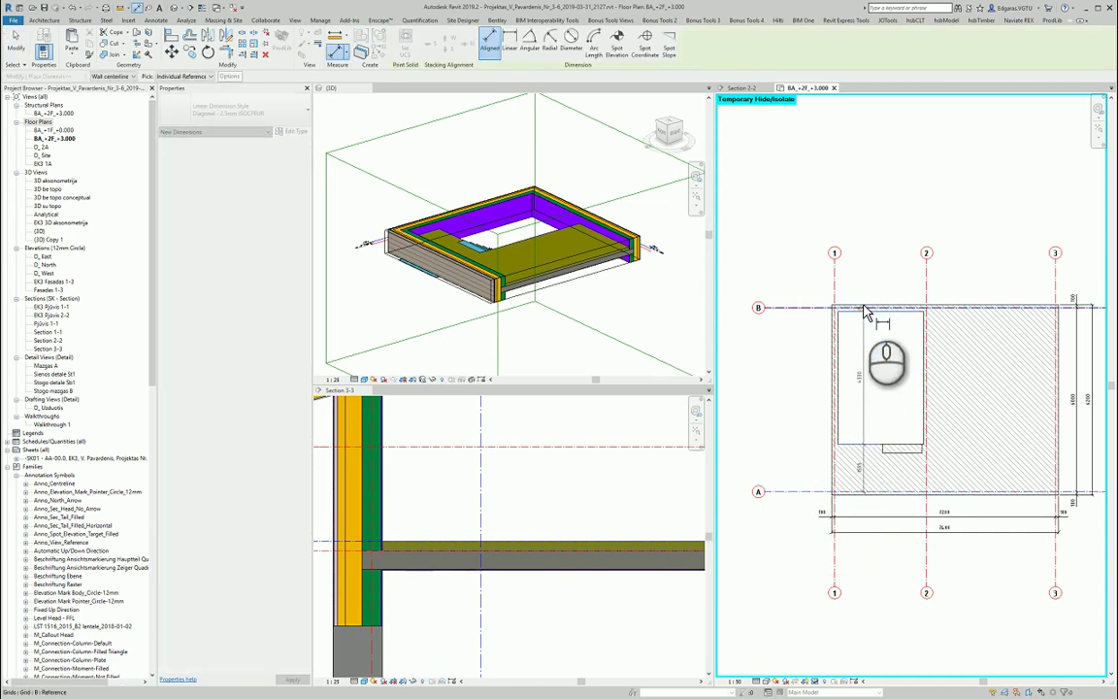
pyautogui.scroll(2, 865, 310)
pyautogui.click(862, 309)
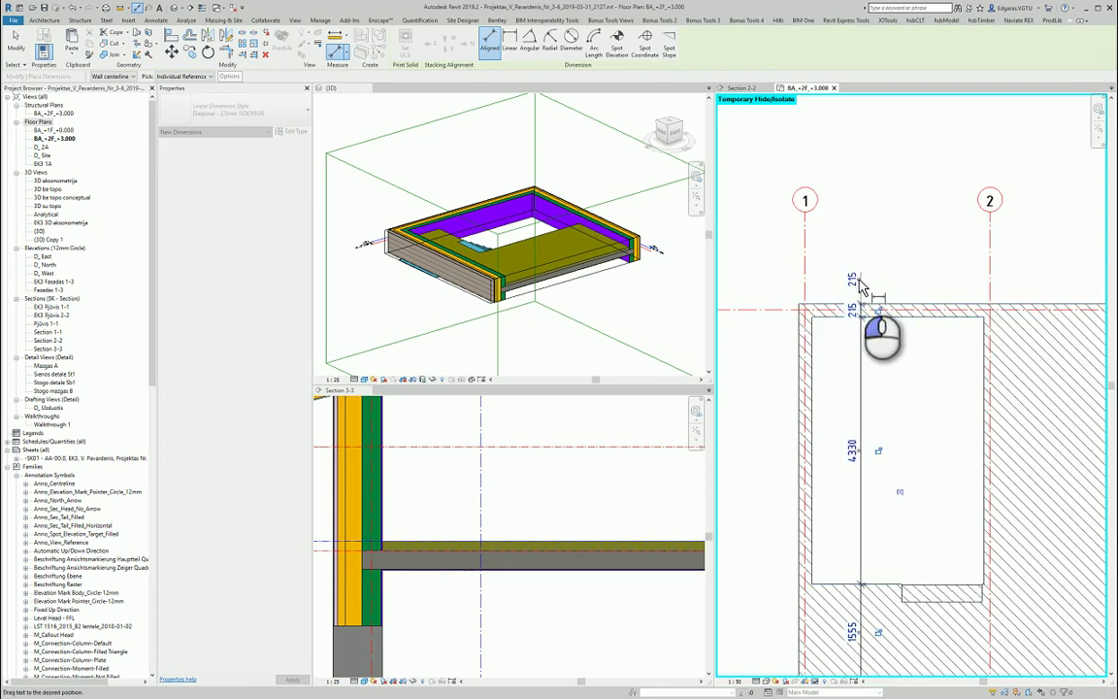
pyautogui.click(956, 392)
# Dimension the stair opening's width in a chain from grid 2 to the floor edge at grid 1, moving the edge strip's text outside.
pyautogui.scroll(-2, 951, 386)
pyautogui.scroll(2, 956, 421)
pyautogui.scroll(-1, 825, 330)
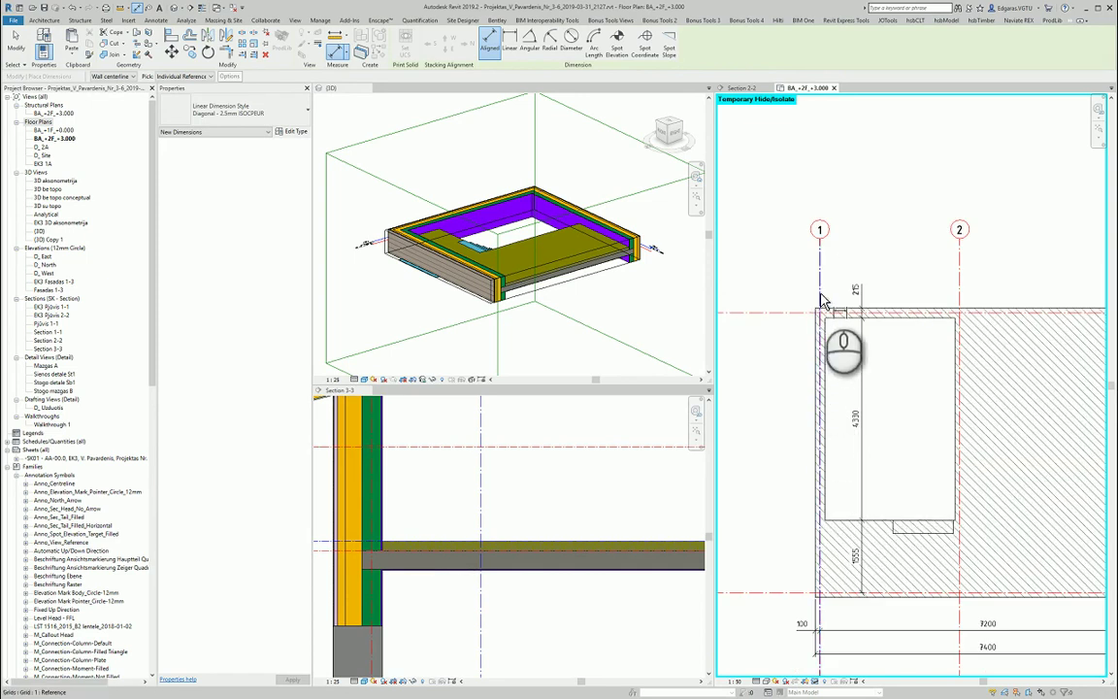
pyautogui.click(957, 378)
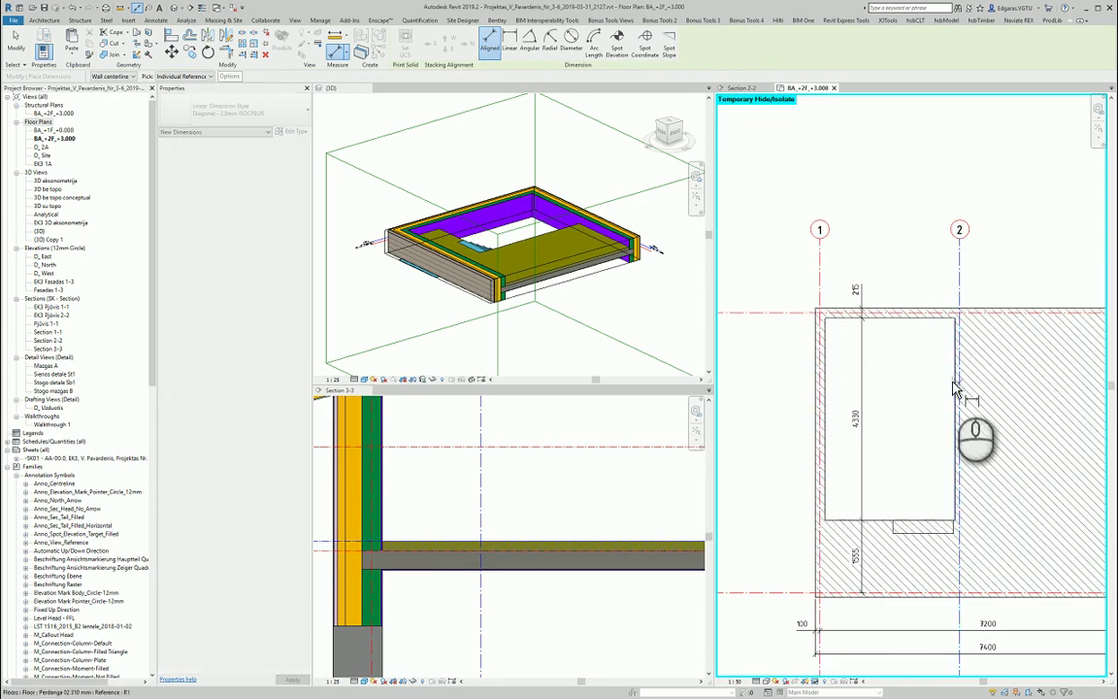
pyautogui.click(823, 381)
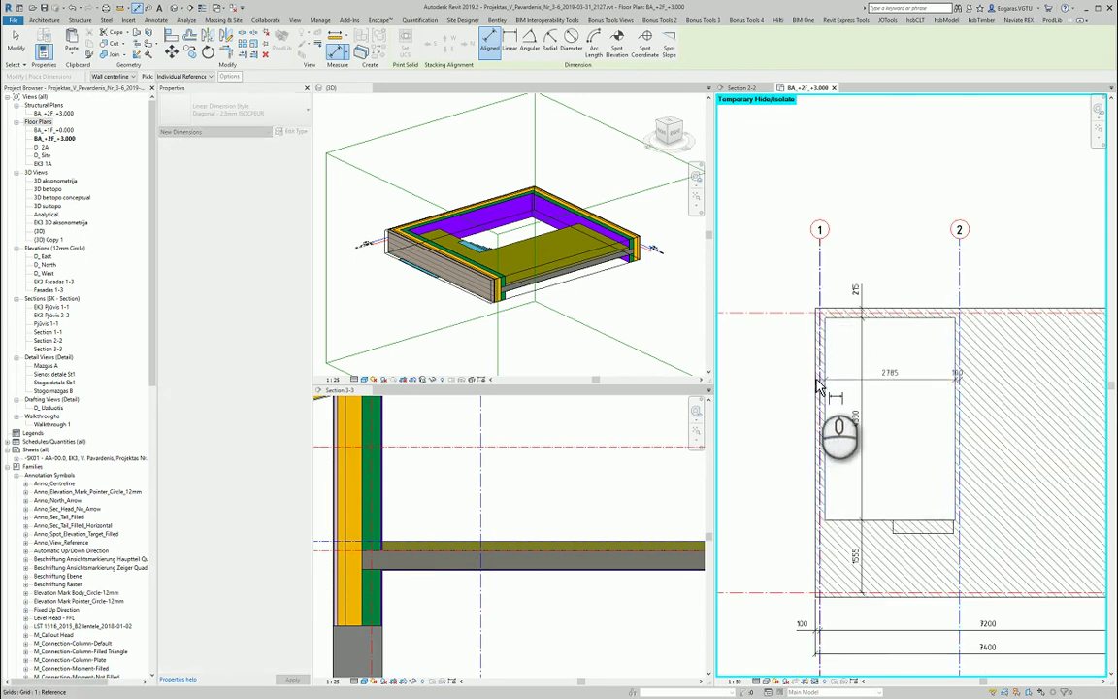
pyautogui.click(813, 379)
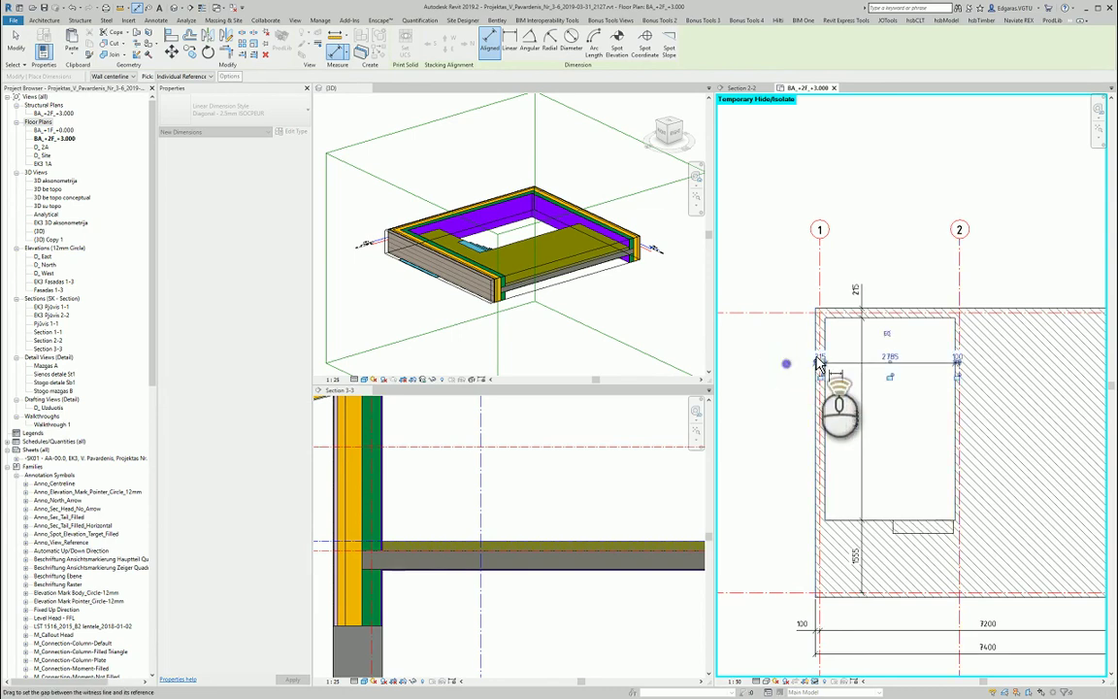
pyautogui.scroll(4, 791, 369)
pyautogui.click(820, 359)
pyautogui.moveTo(775, 372); pyautogui.dragTo(778, 373)
pyautogui.click(969, 457)
# Dimension the depth of the small notch at the stair opening's lower edge and move its text below the notch.
pyautogui.scroll(-4, 975, 451)
pyautogui.moveTo(1009, 435); pyautogui.dragTo(934, 392, button='middle')
pyautogui.scroll(4, 912, 444)
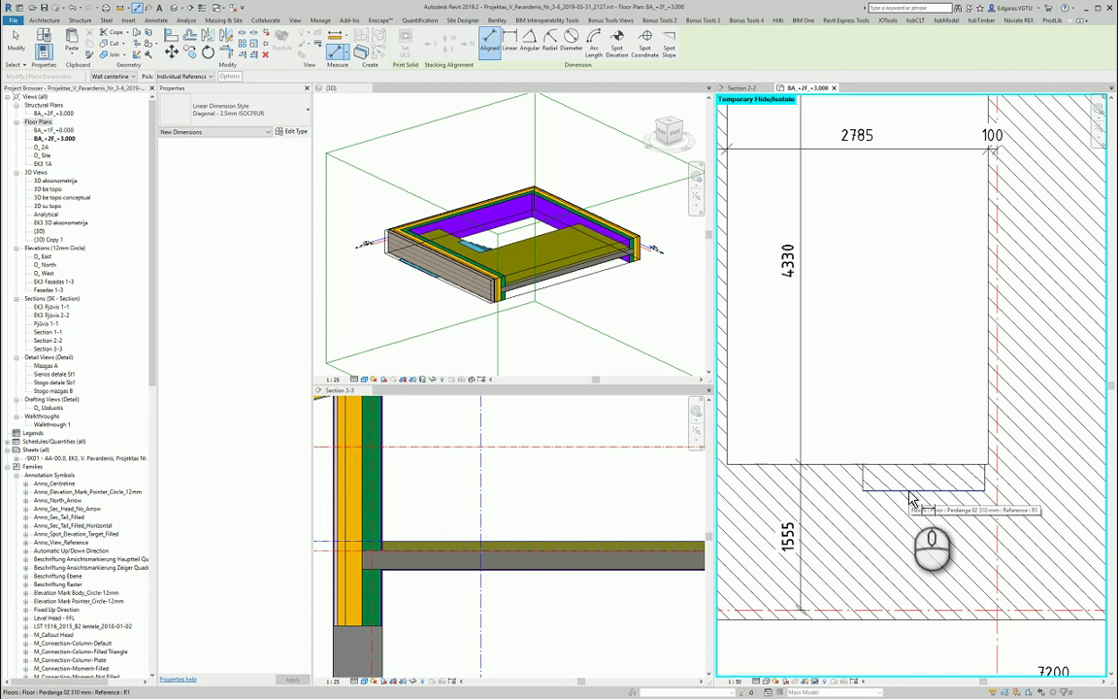
pyautogui.click(909, 490)
pyautogui.click(918, 465)
pyautogui.click(919, 422)
pyautogui.moveTo(916, 477); pyautogui.dragTo(918, 516)
pyautogui.click(891, 415)
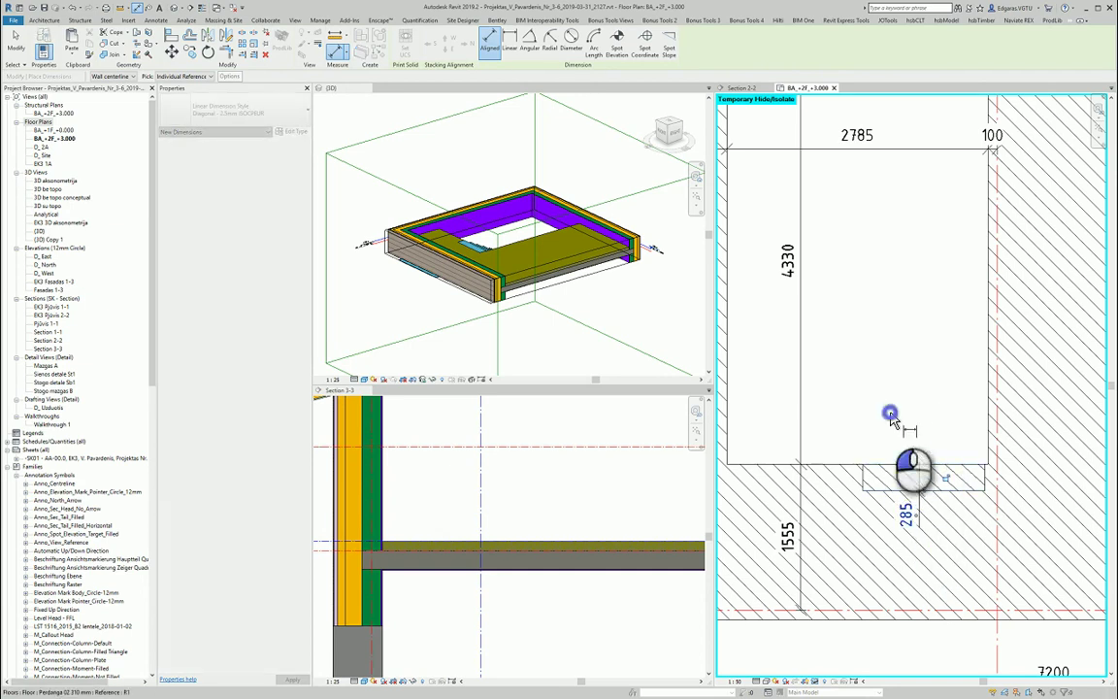
# Dimension the notch's width and its offset from grid 2 in one chain, moving the offset text beyond the grid.
pyautogui.click(865, 476)
pyautogui.click(988, 469)
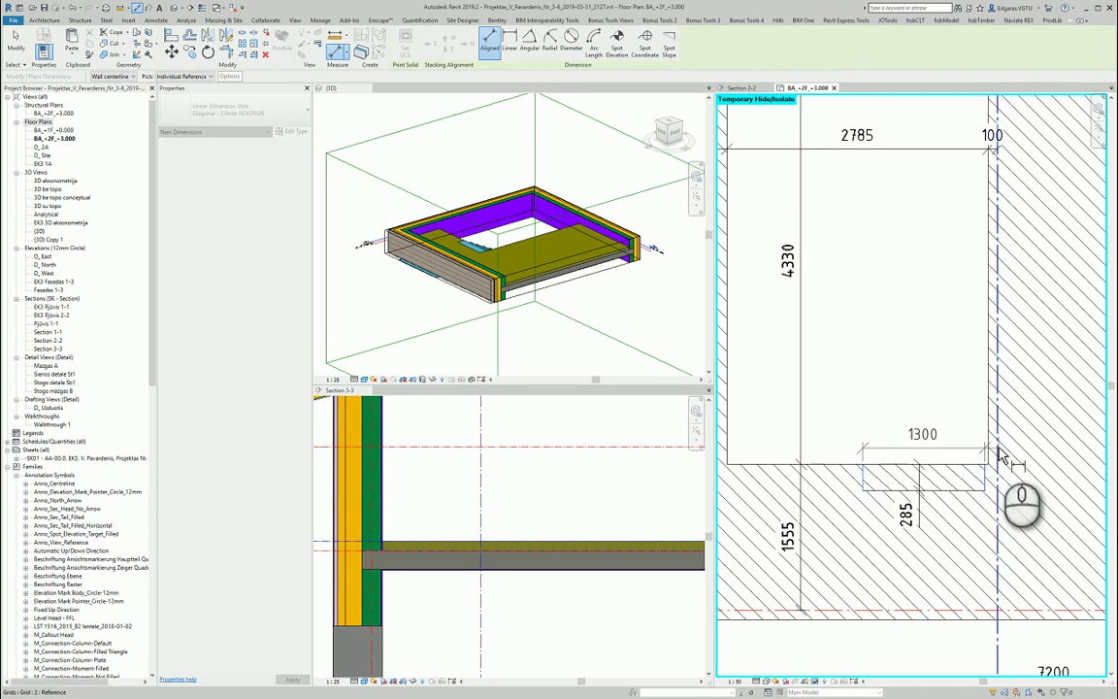
pyautogui.click(1000, 448)
pyautogui.click(948, 420)
pyautogui.click(991, 417)
pyautogui.click(945, 351)
pyautogui.scroll(-2, 943, 351)
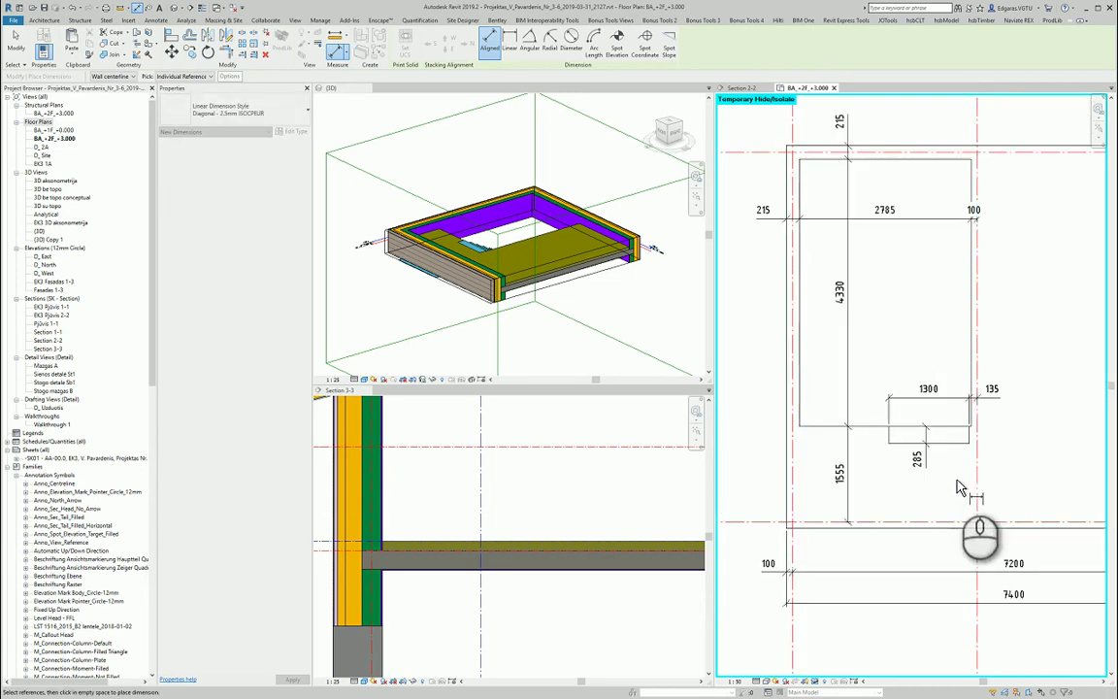
# Extend the notch's depth dimension to grid A by editing its witness lines.
pyautogui.press('Escape')
pyautogui.click(921, 458)
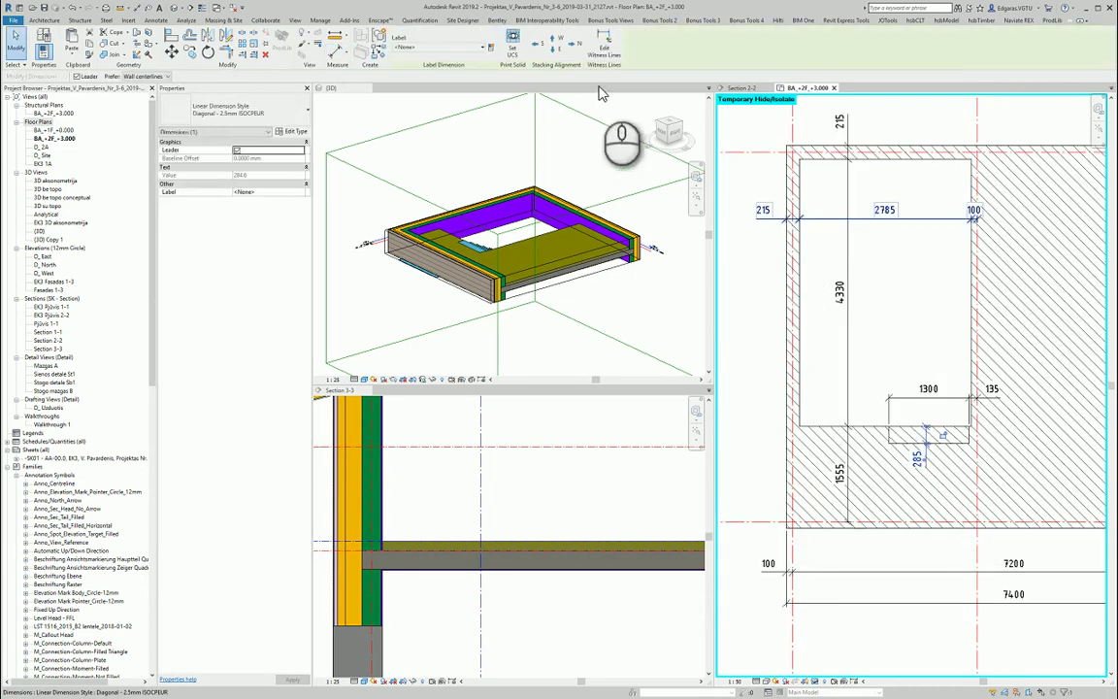
pyautogui.click(926, 526)
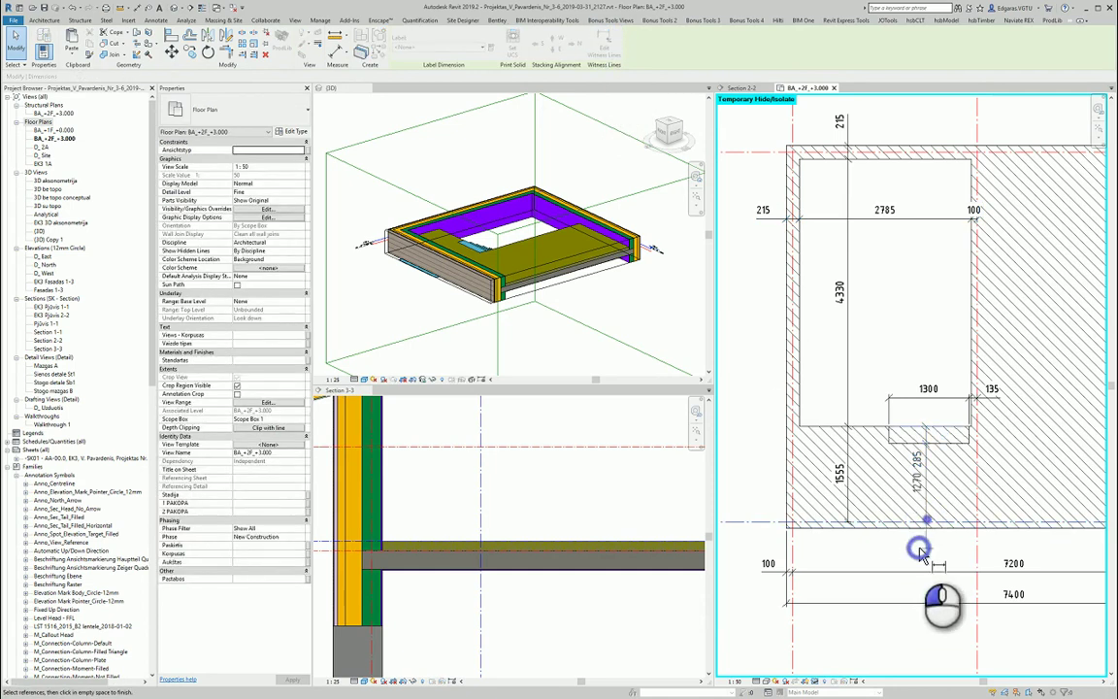
# Reset the temporary hide/isolate so the whole floor plan is displayed.
pyautogui.scroll(-5, 913, 349)
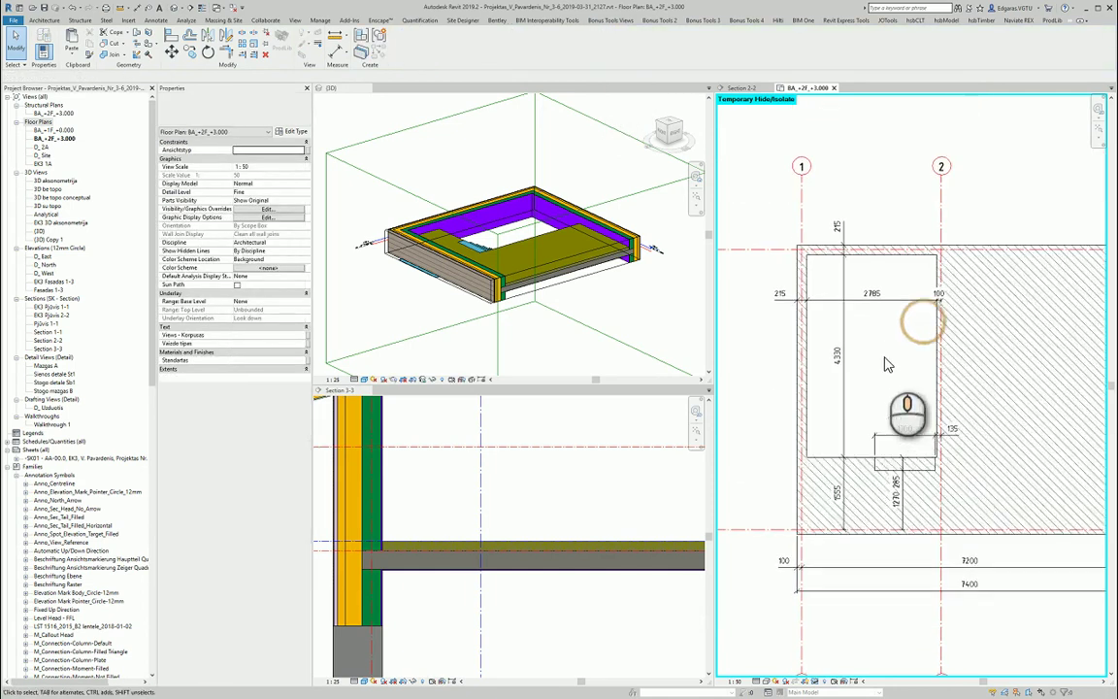
pyautogui.click(879, 569)
pyautogui.click(815, 682)
pyautogui.click(859, 631)
pyautogui.moveTo(975, 529); pyautogui.dragTo(912, 566, button='middle')
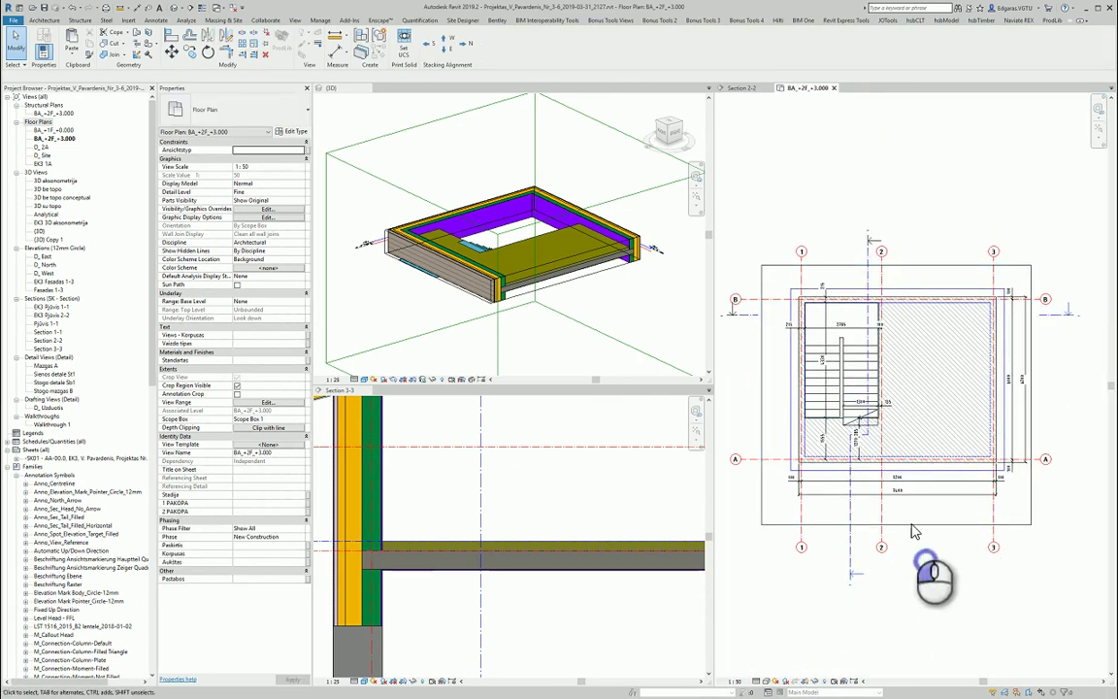
# Pull the grid A and B bubbles on the grid 1 side closer to the building.
pyautogui.click(764, 469)
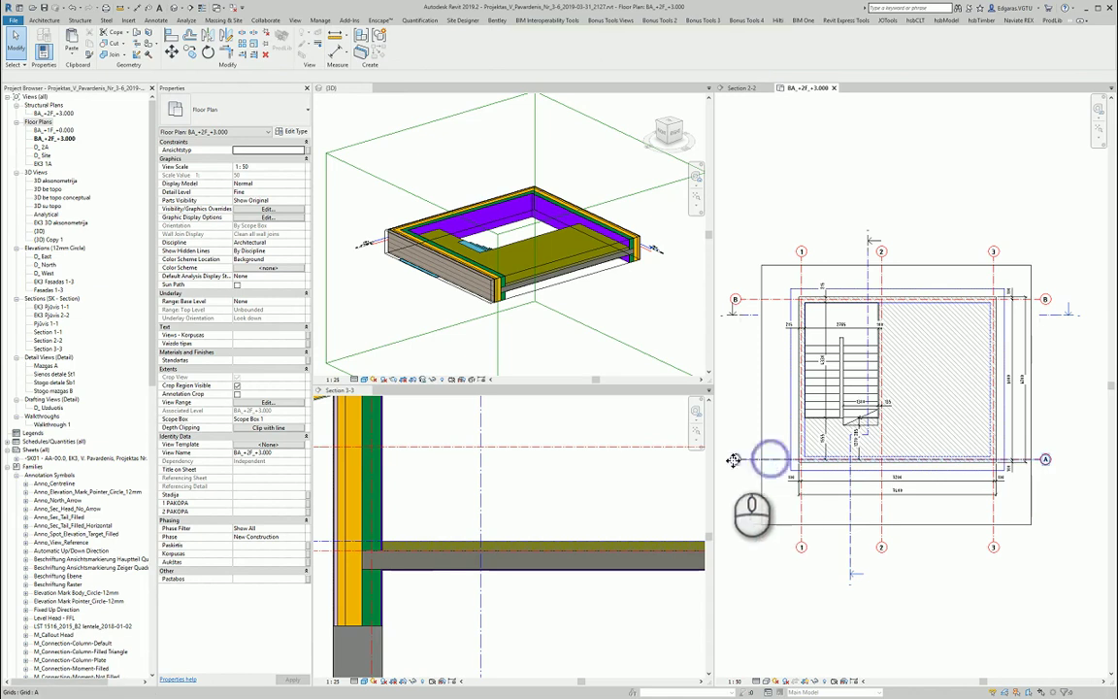
pyautogui.click(763, 459)
pyautogui.moveTo(783, 464); pyautogui.dragTo(783, 466)
# Shorten both ends of grids 1 to 3 so that their bubbles lie inside the plan's crop boundary.
pyautogui.click(961, 207)
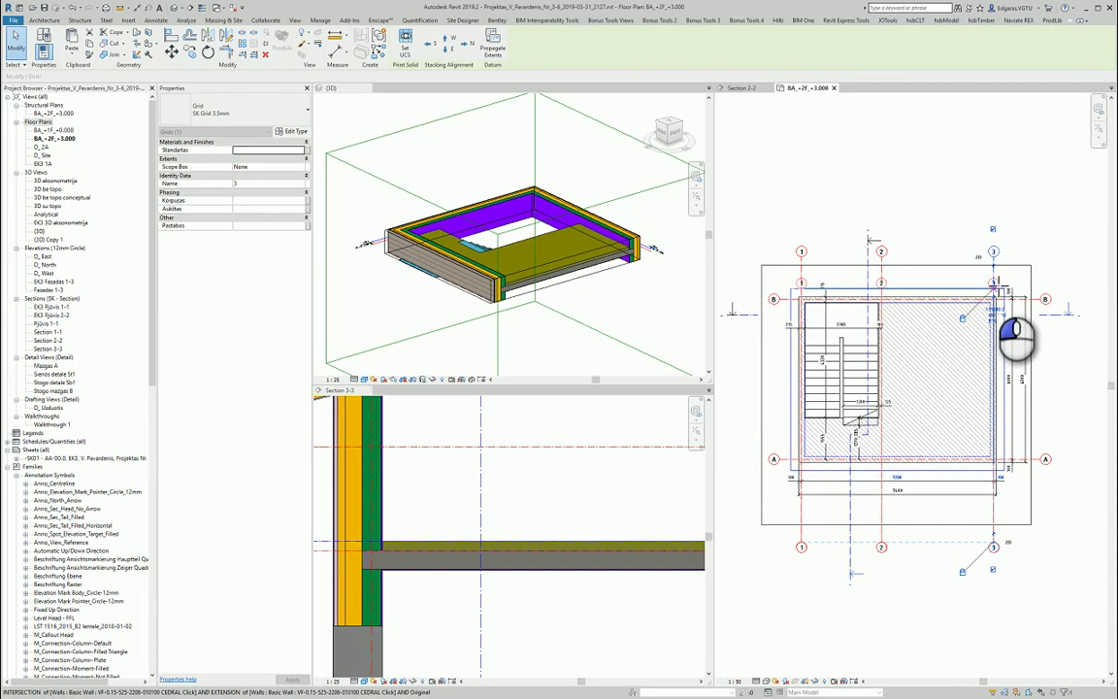
pyautogui.moveTo(998, 287); pyautogui.dragTo(998, 287)
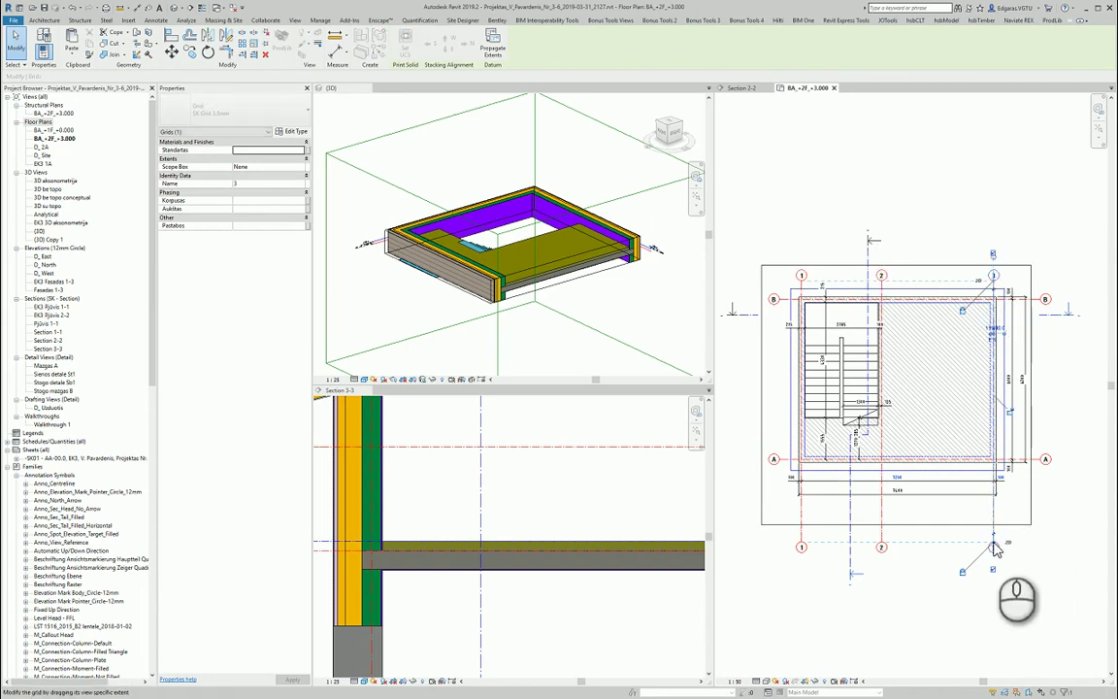
pyautogui.moveTo(996, 544); pyautogui.dragTo(1001, 508)
pyautogui.click(1046, 480)
# Shorten the lower end of the section line through the stair so its marker sits closer to the plan.
pyautogui.scroll(2, 846, 498)
pyautogui.click(856, 597)
pyautogui.moveTo(856, 596); pyautogui.dragTo(864, 536)
pyautogui.click(975, 579)
pyautogui.scroll(-2, 970, 573)
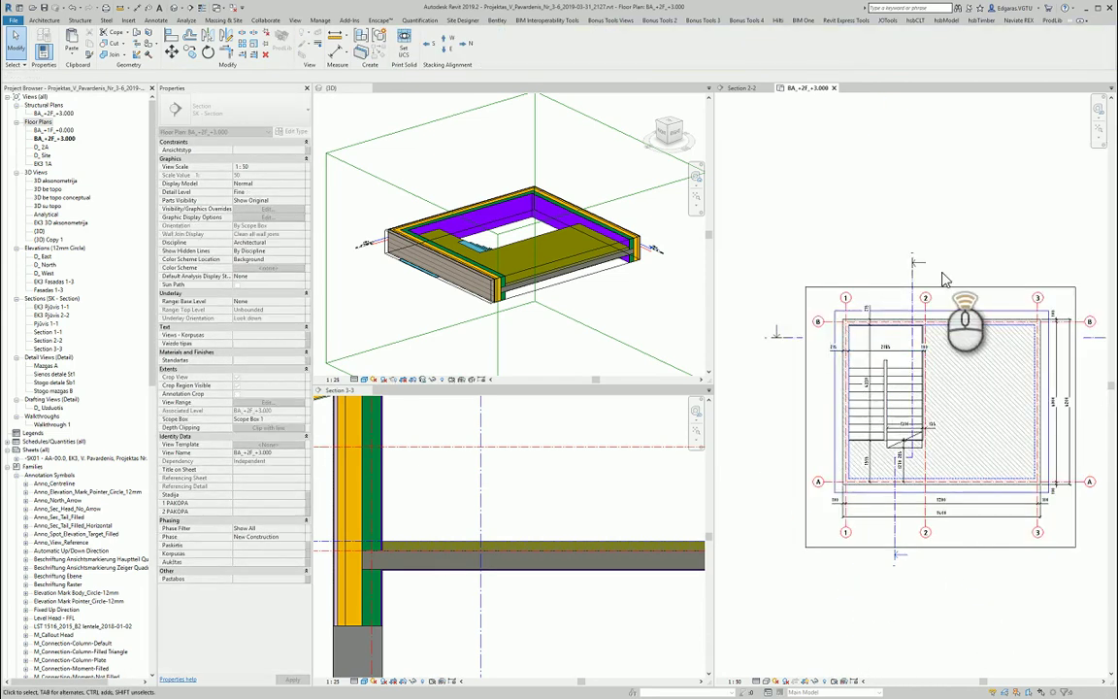
# Shorten the upper end of the section line through the stair so its marker sits closer to the plan.
pyautogui.scroll(3, 894, 277)
pyautogui.click(870, 313)
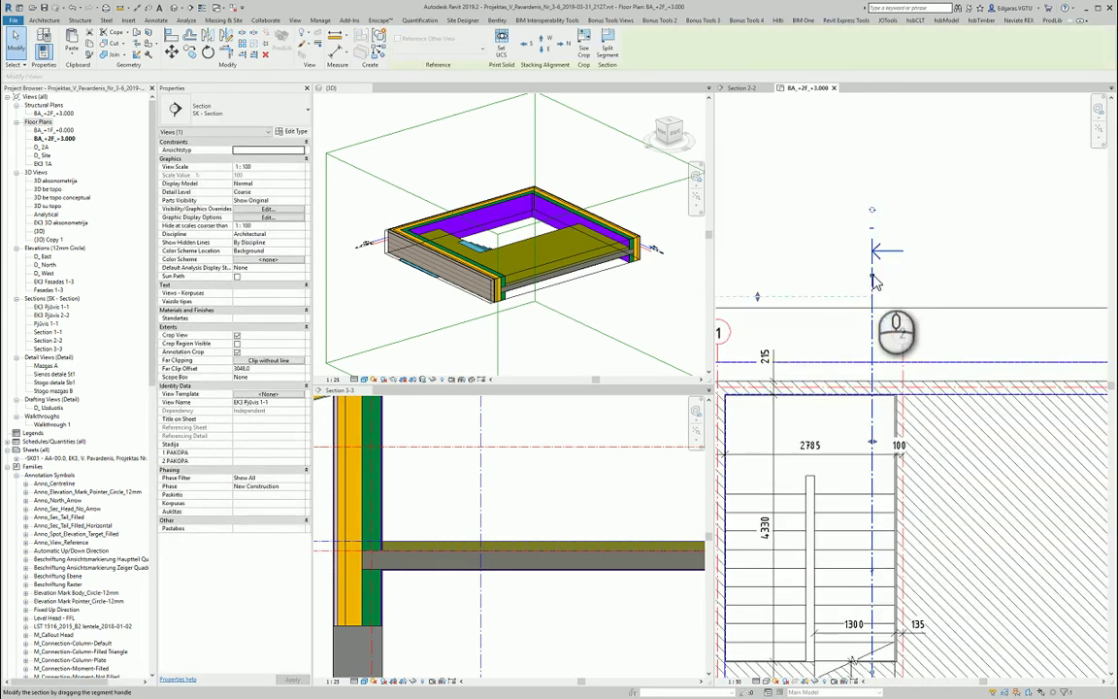
pyautogui.scroll(-2, 960, 228)
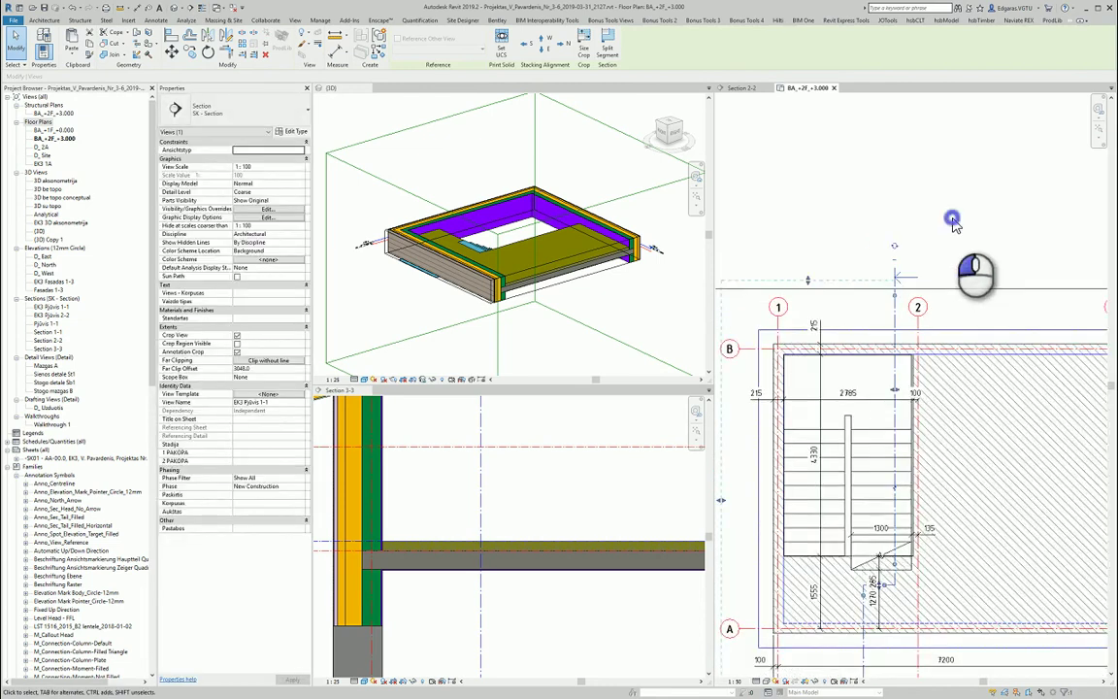
pyautogui.press('Escape')
pyautogui.moveTo(963, 236); pyautogui.dragTo(916, 190, button='middle')
pyautogui.scroll(-1, 917, 189)
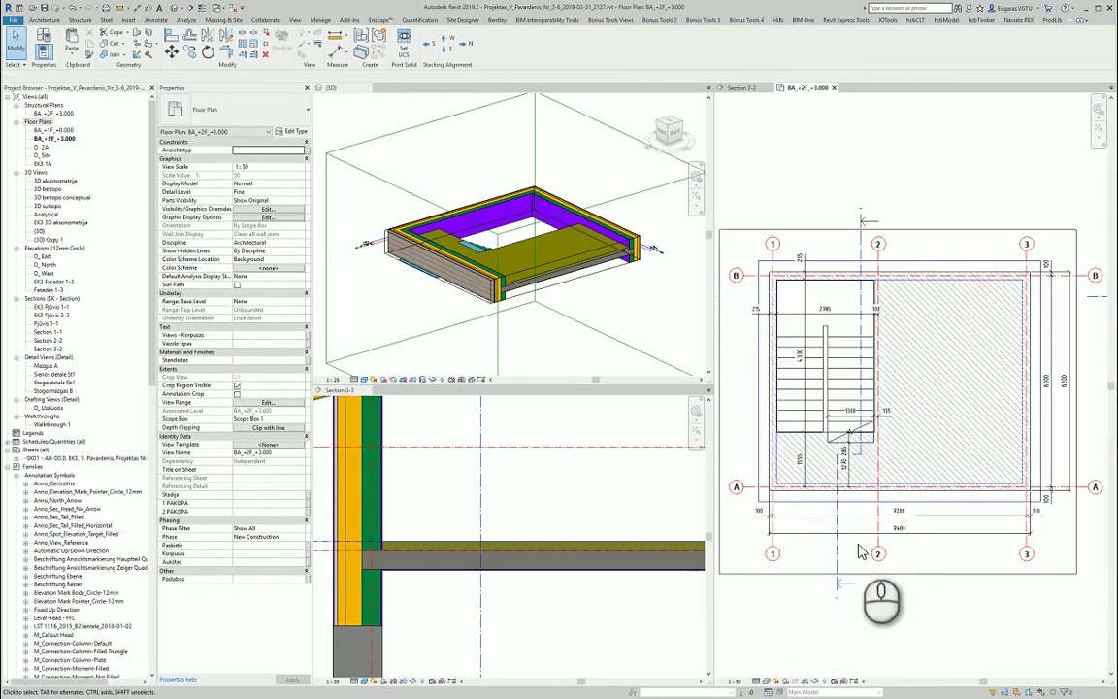
# Place a leaderless Spot Elevation C.9 plane - T or B on the floor right of grid 2, displaying the Top Elevation.
pyautogui.press('l')
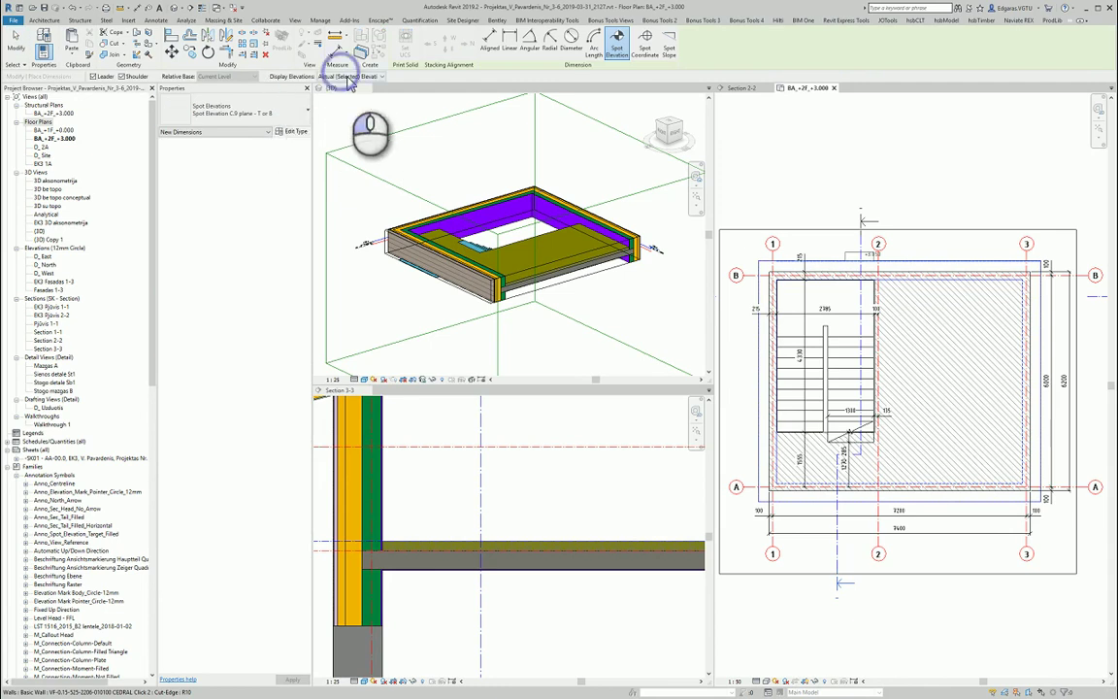
pyautogui.click(347, 93)
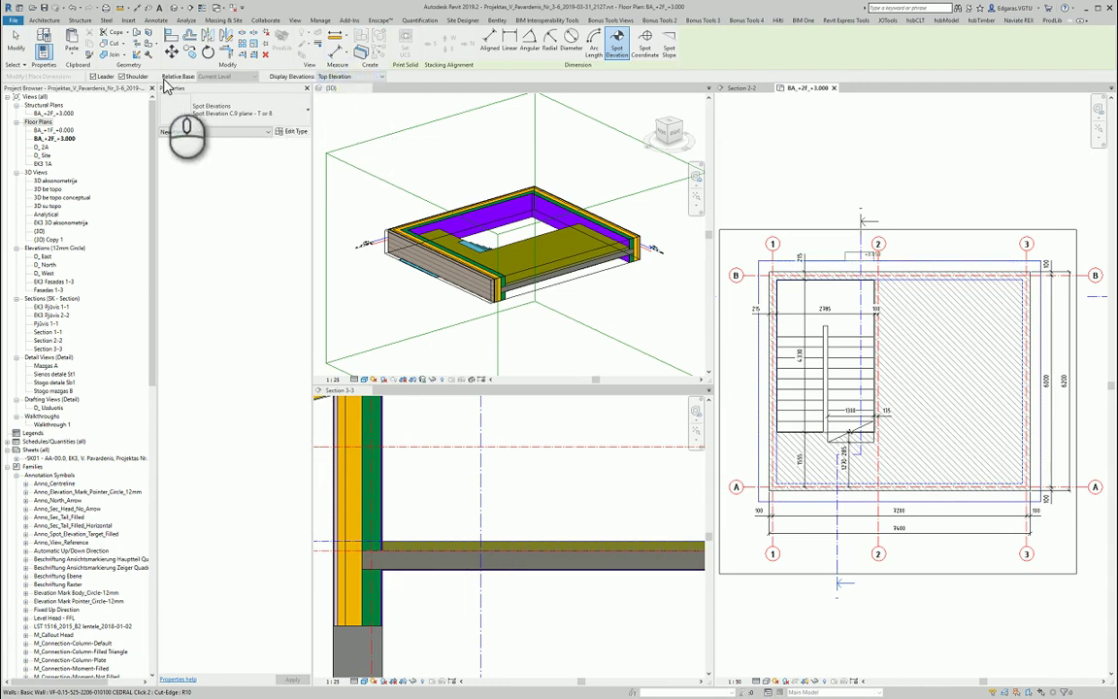
pyautogui.click(961, 386)
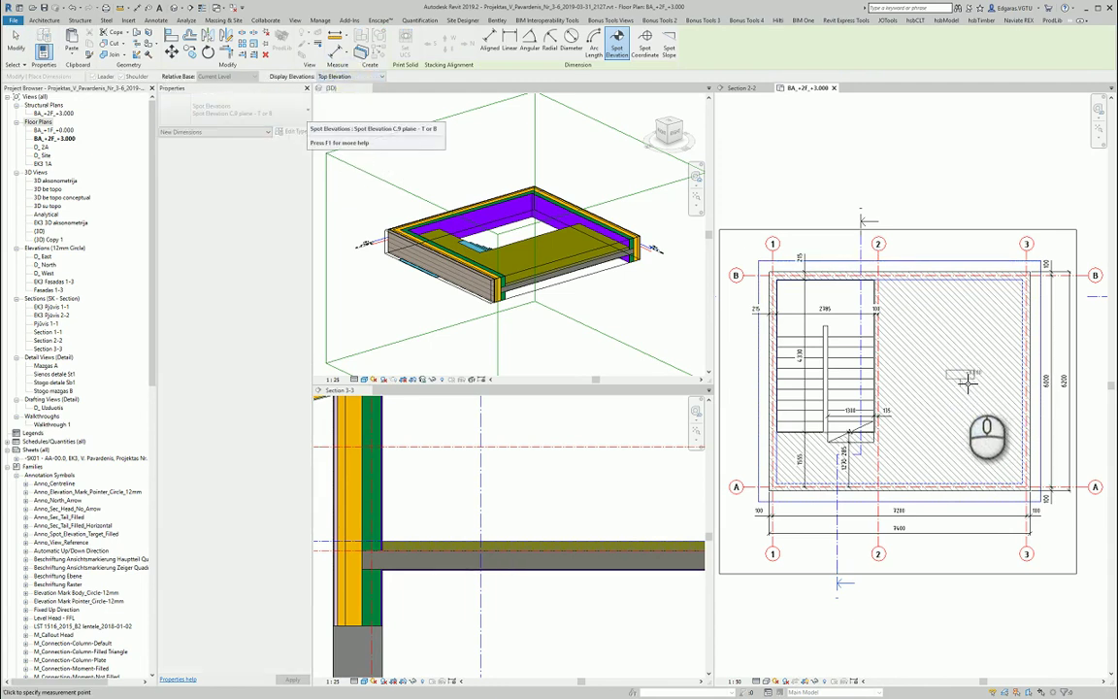
pyautogui.press('Escape')
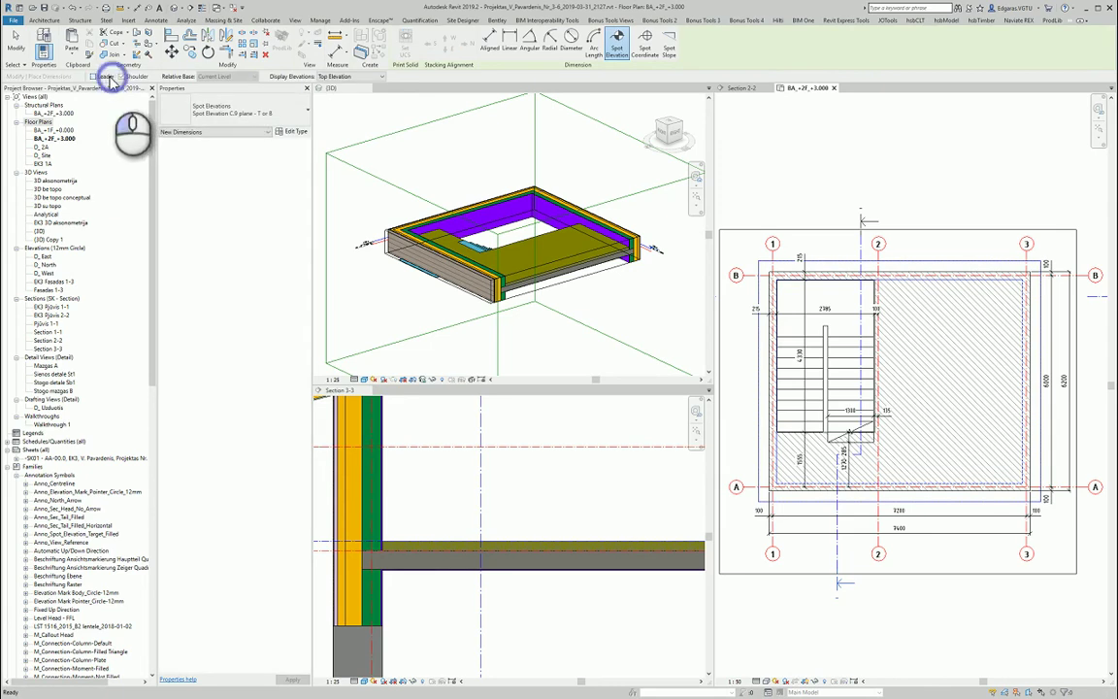
pyautogui.click(107, 78)
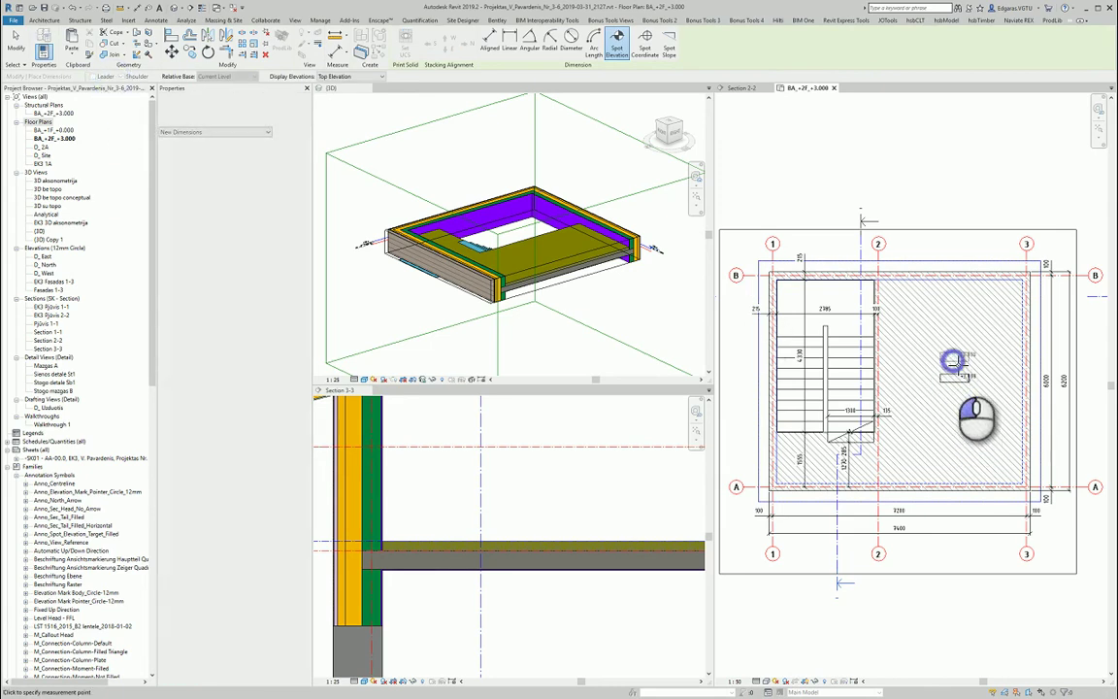
pyautogui.scroll(5, 956, 374)
pyautogui.click(968, 401)
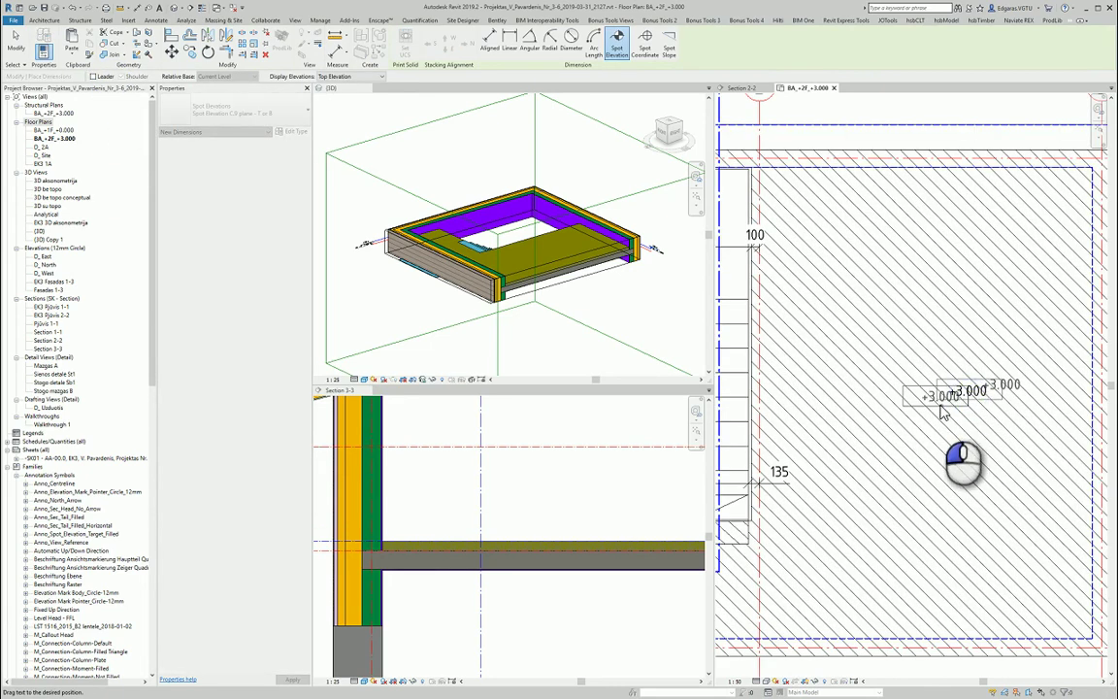
pyautogui.click(940, 405)
pyautogui.press('Escape')
# Set the Top Indicator of the spot elevation's type to "t.e.".
pyautogui.click(948, 397)
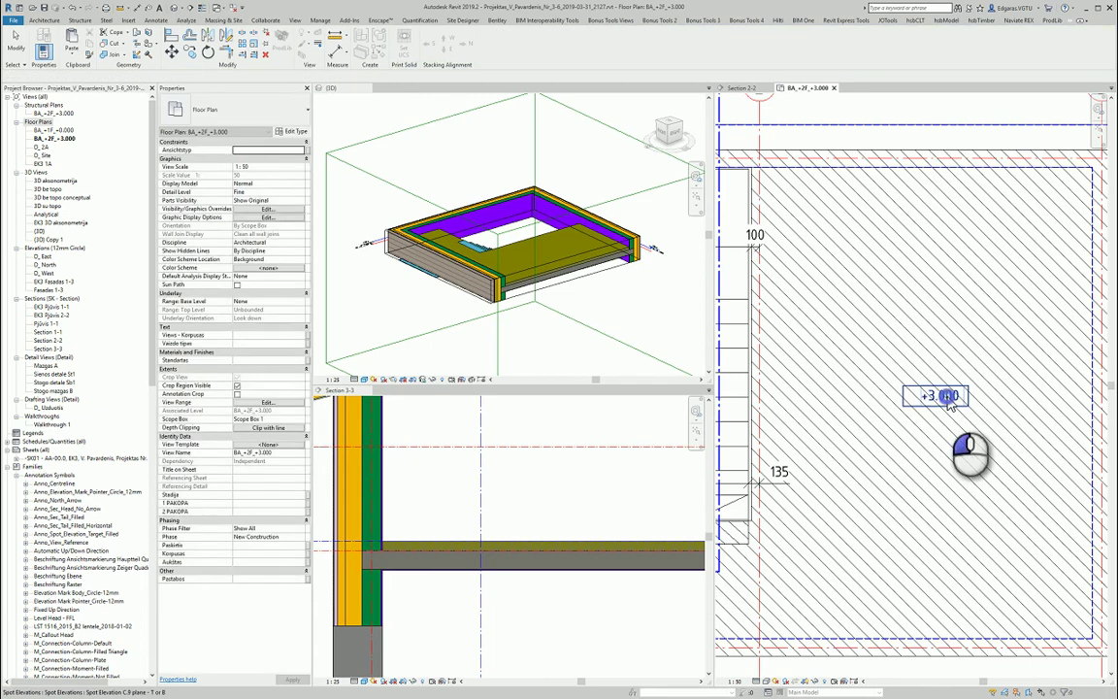
pyautogui.click(294, 131)
pyautogui.scroll(-3, 210, 406)
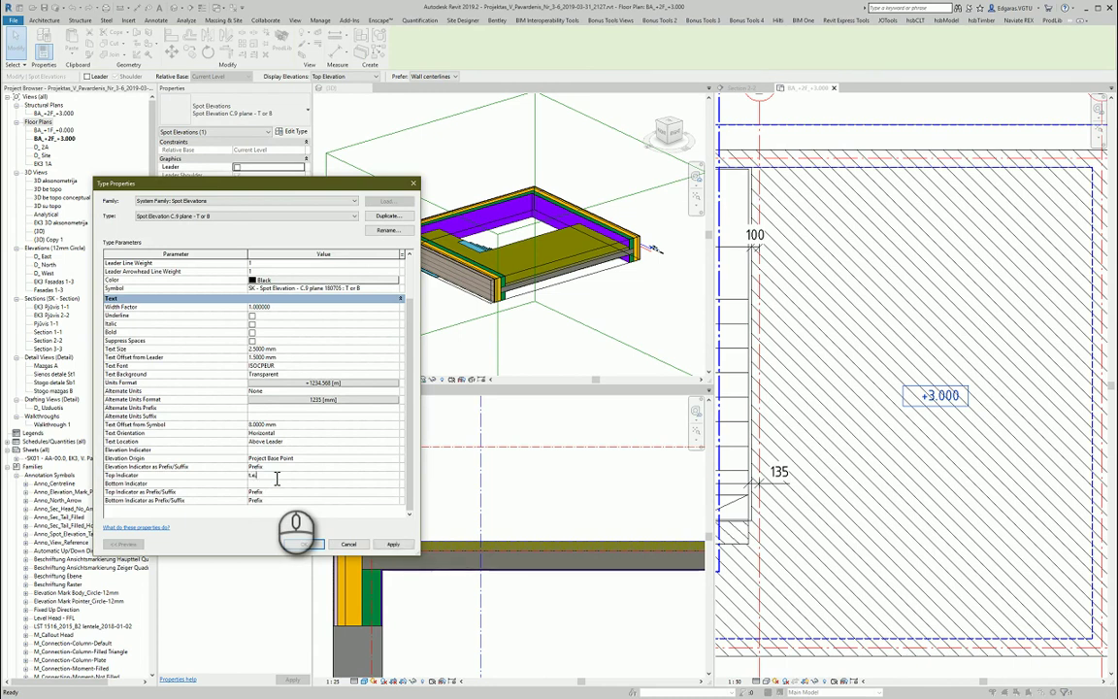
pyautogui.click(306, 545)
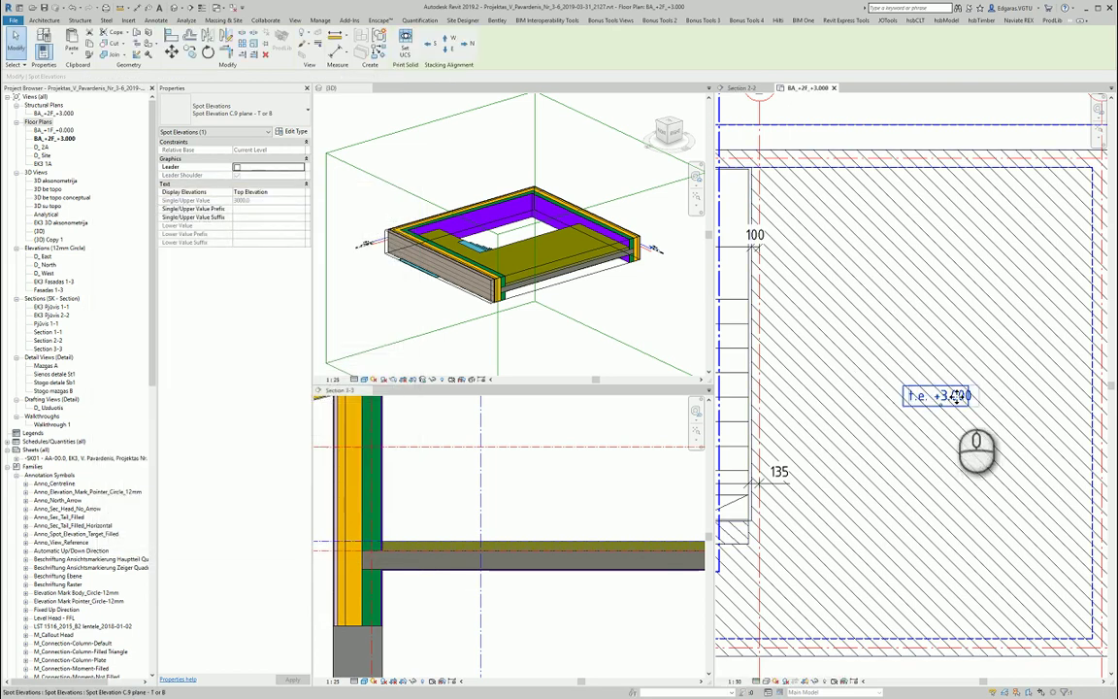
# Shift the spot elevation's text slightly left so that it fits inside its frame.
pyautogui.scroll(3, 949, 398)
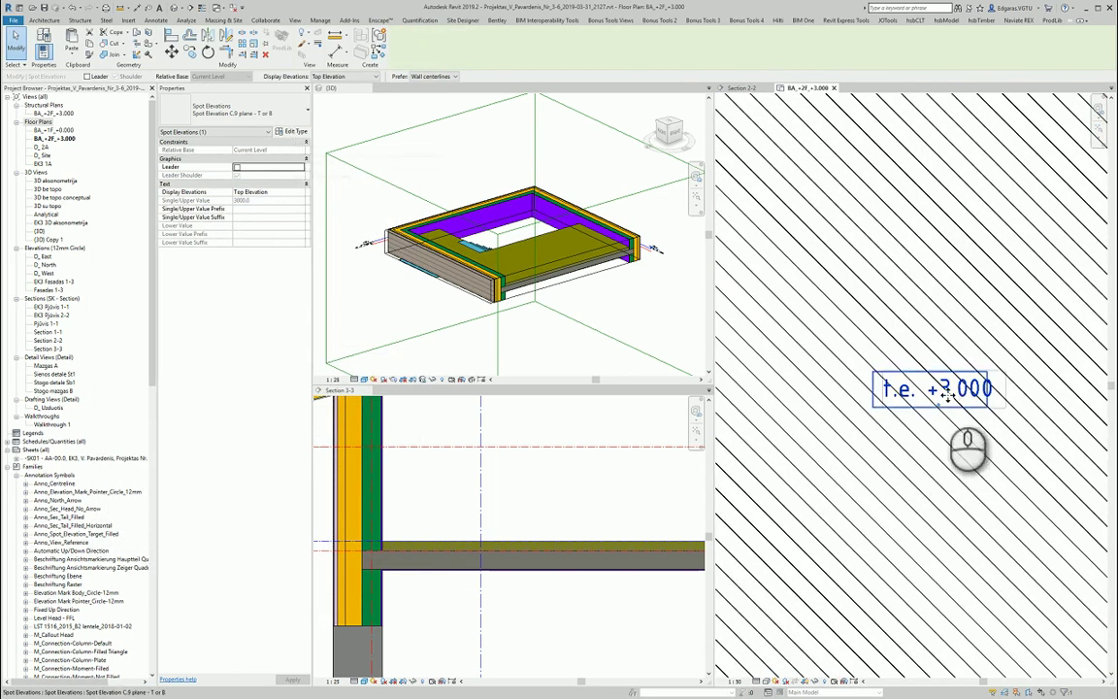
pyautogui.moveTo(941, 411); pyautogui.dragTo(935, 411)
pyautogui.scroll(-3, 971, 320)
pyautogui.click(953, 642)
# Set the Text Background of the spot elevation's type to Opaque so the floor hatch is masked behind the text.
pyautogui.scroll(3, 959, 315)
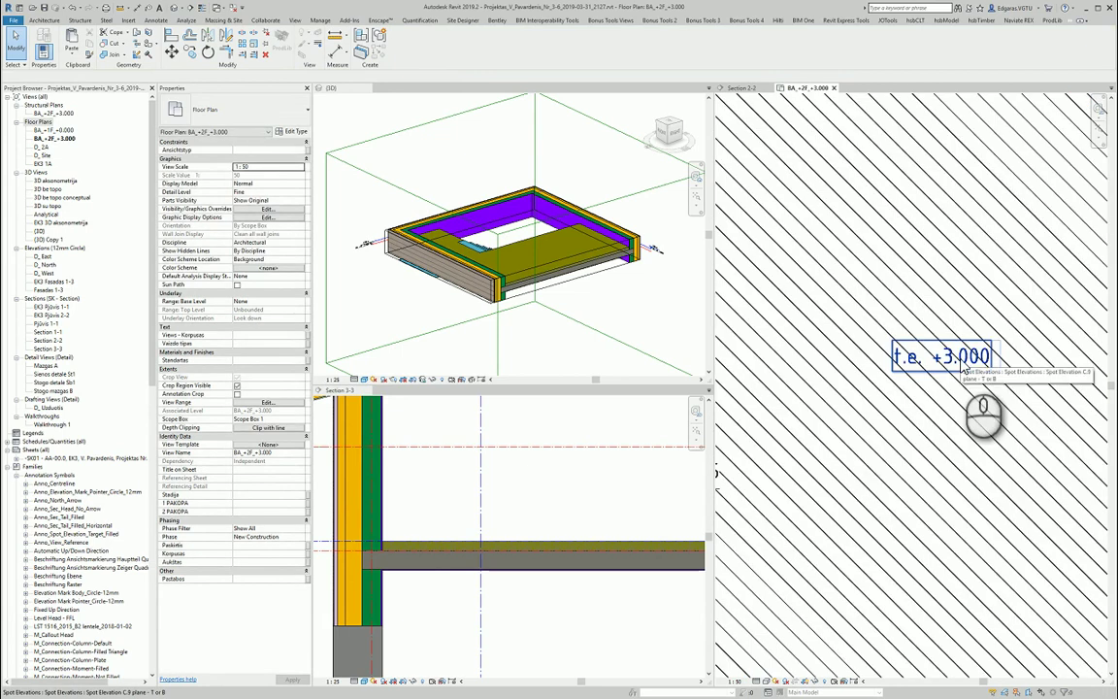
pyautogui.click(963, 358)
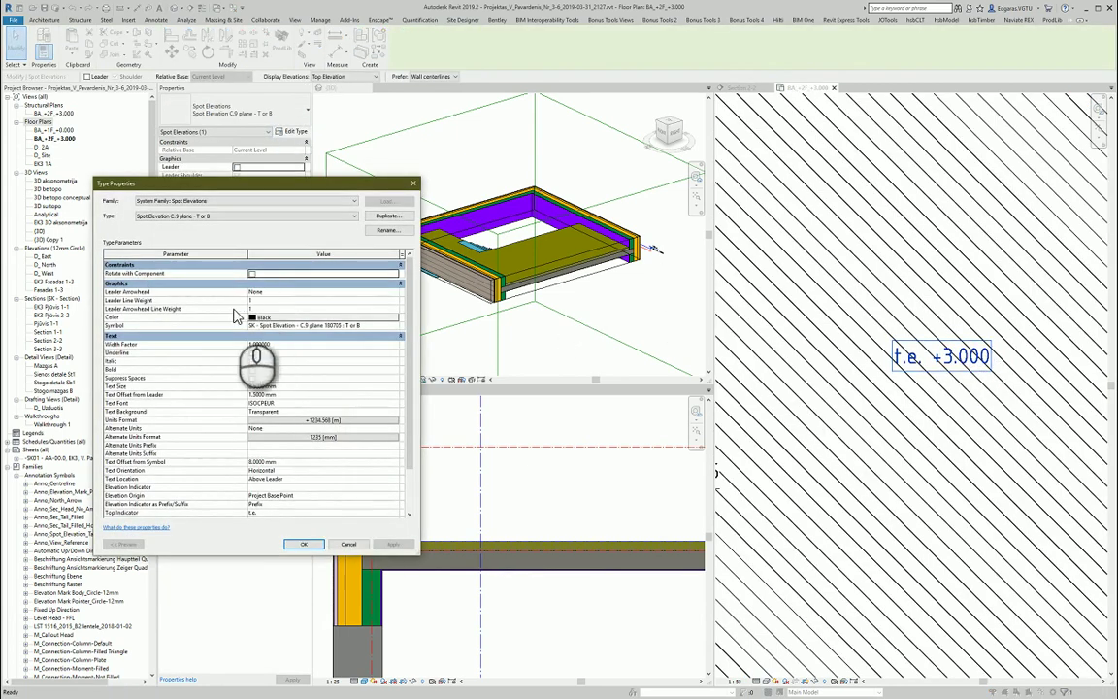
pyautogui.click(281, 414)
pyautogui.click(394, 412)
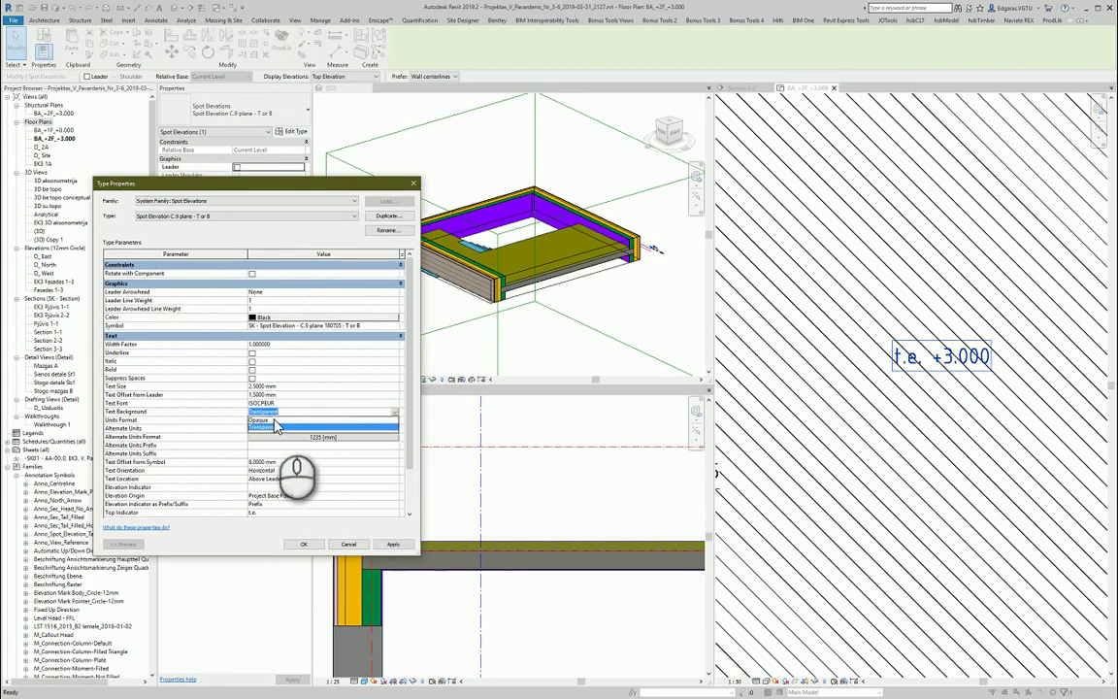
pyautogui.click(275, 420)
pyautogui.click(303, 544)
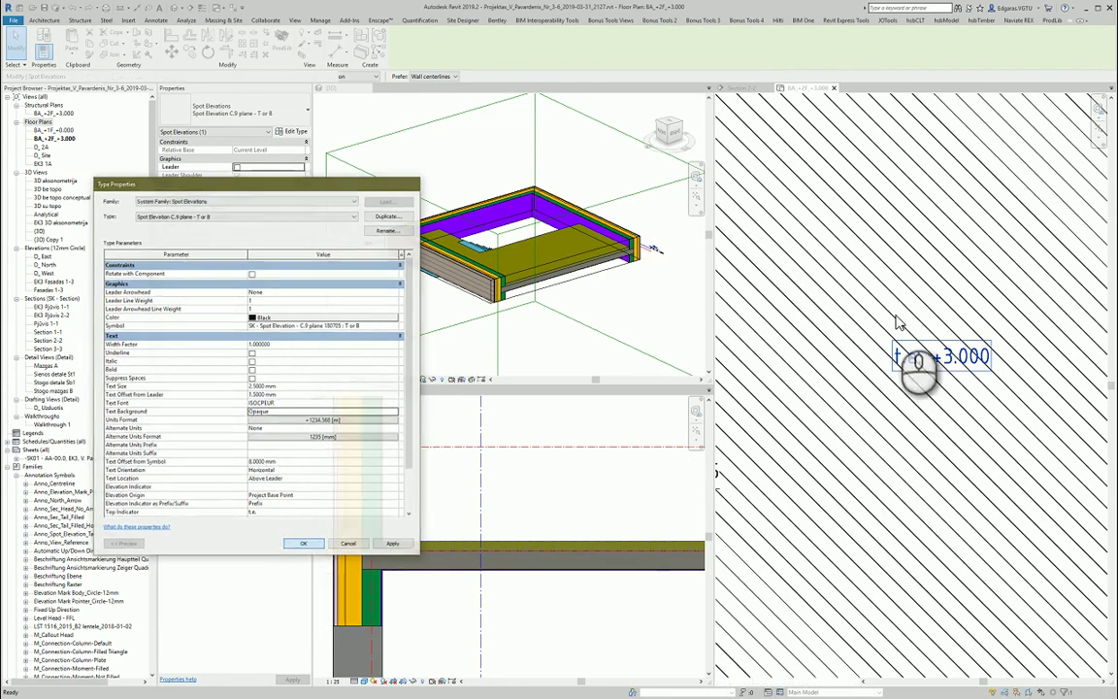
pyautogui.scroll(-3, 815, 257)
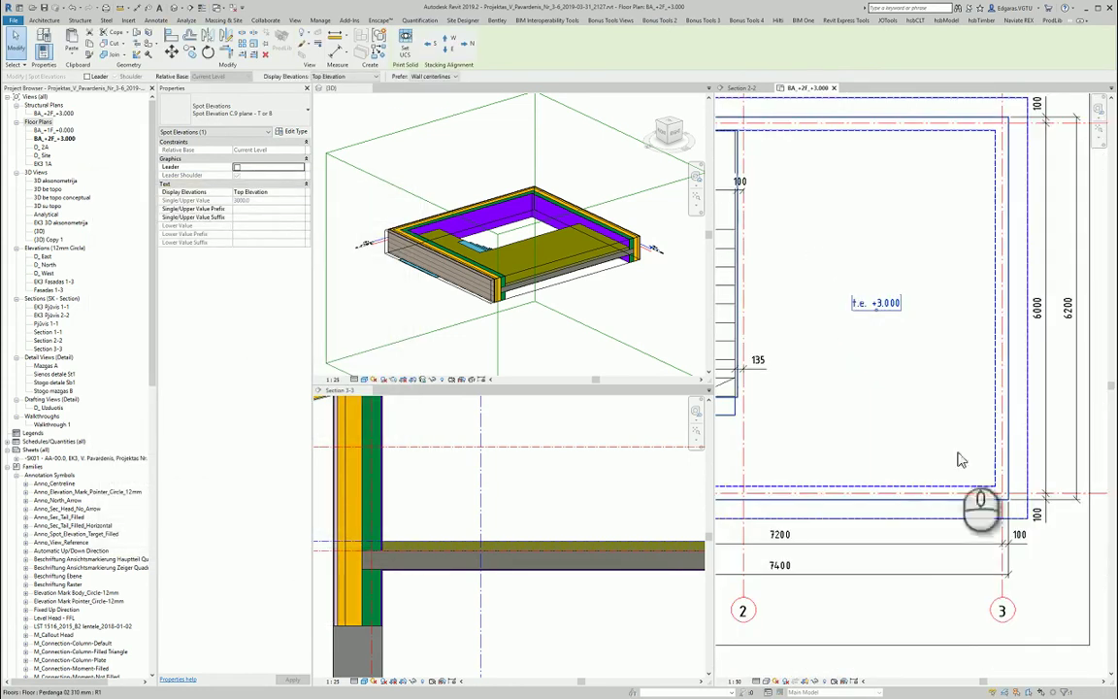
pyautogui.click(907, 608)
# Nudge the spot elevation's text slightly to fine-tune its position within the frame.
pyautogui.scroll(4, 884, 296)
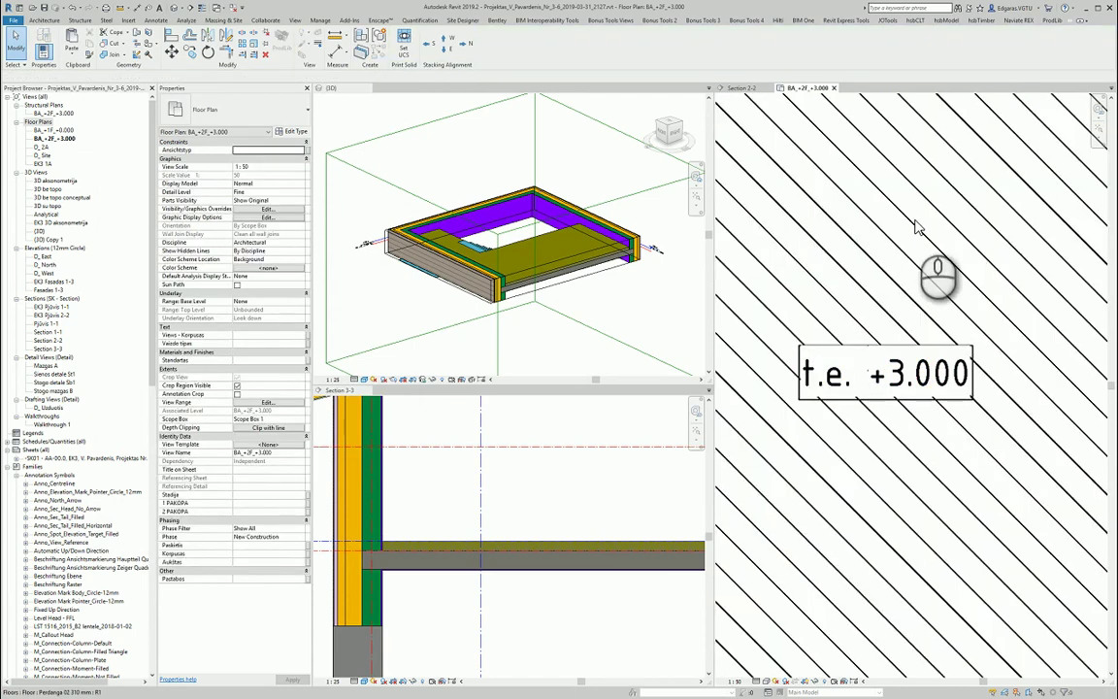
pyautogui.click(901, 383)
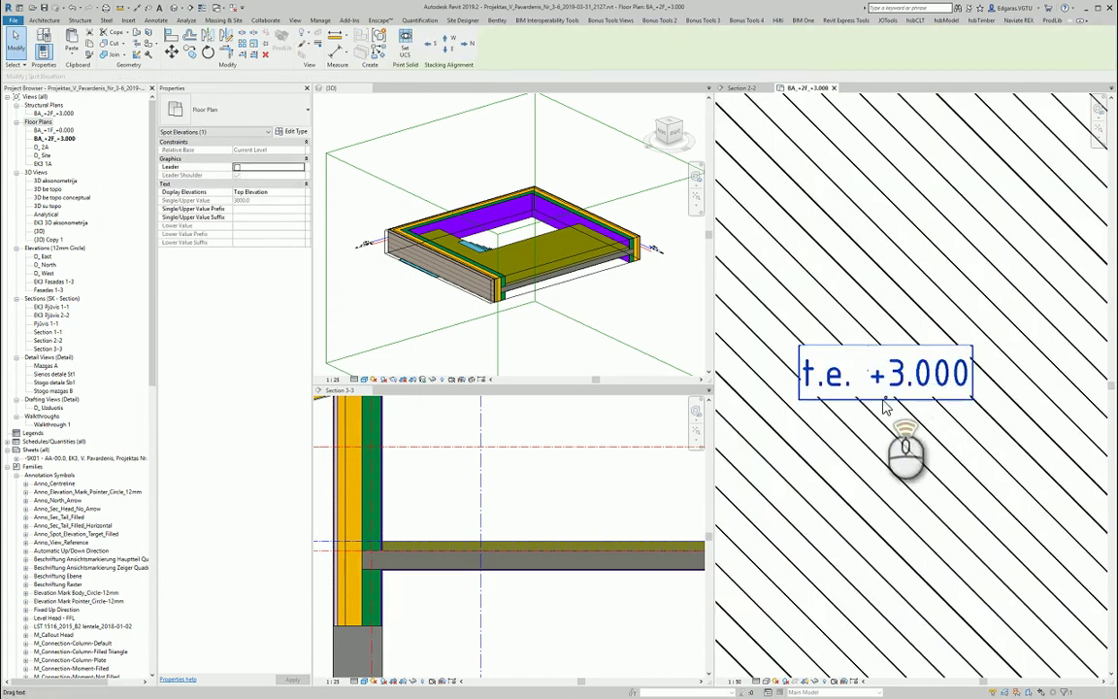
pyautogui.scroll(3, 890, 401)
pyautogui.moveTo(889, 399); pyautogui.dragTo(892, 392)
pyautogui.scroll(-5, 937, 238)
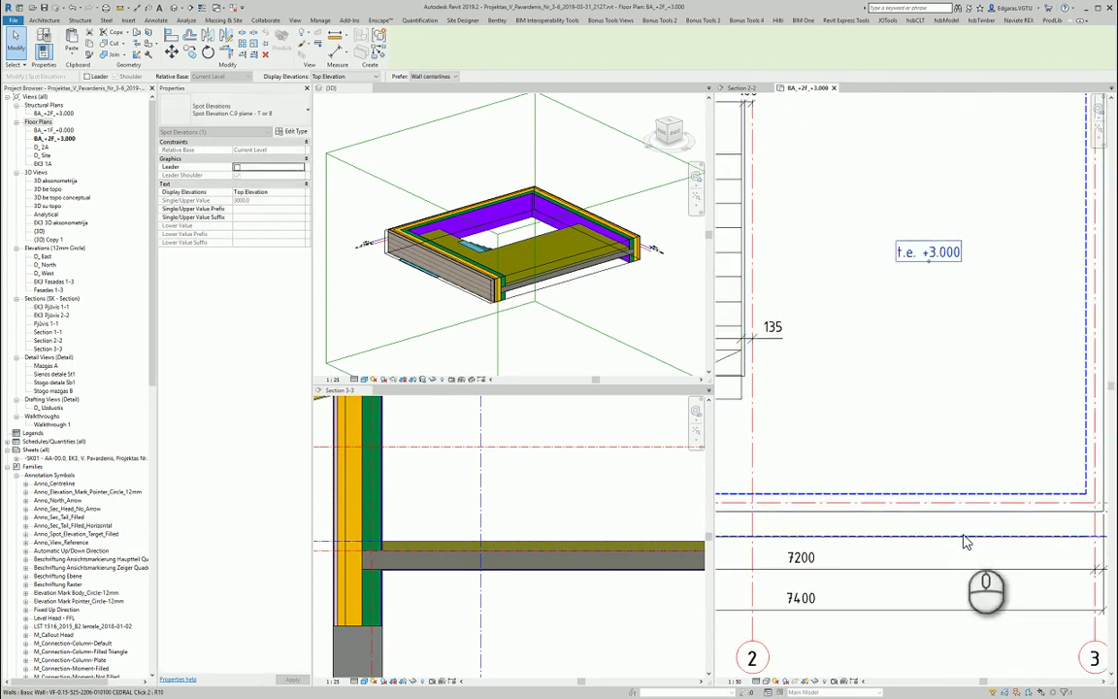